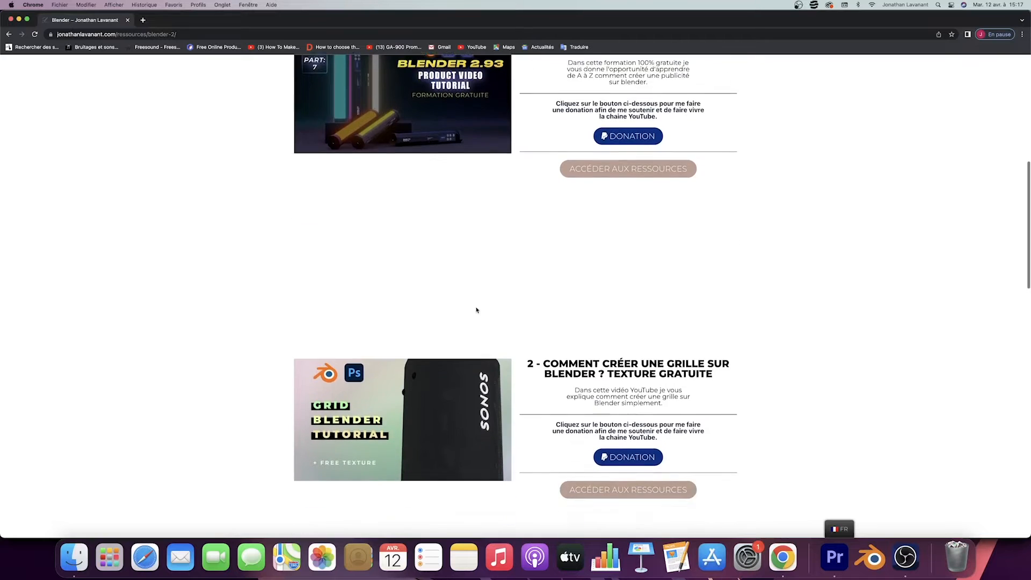
scroll(476, 310, down, 1)
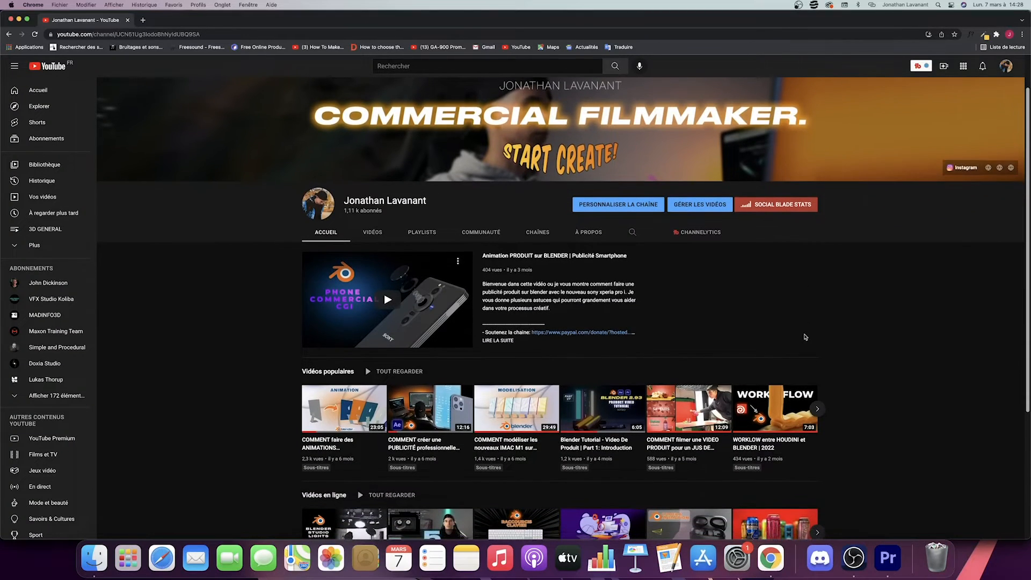
scroll(805, 336, down, 3)
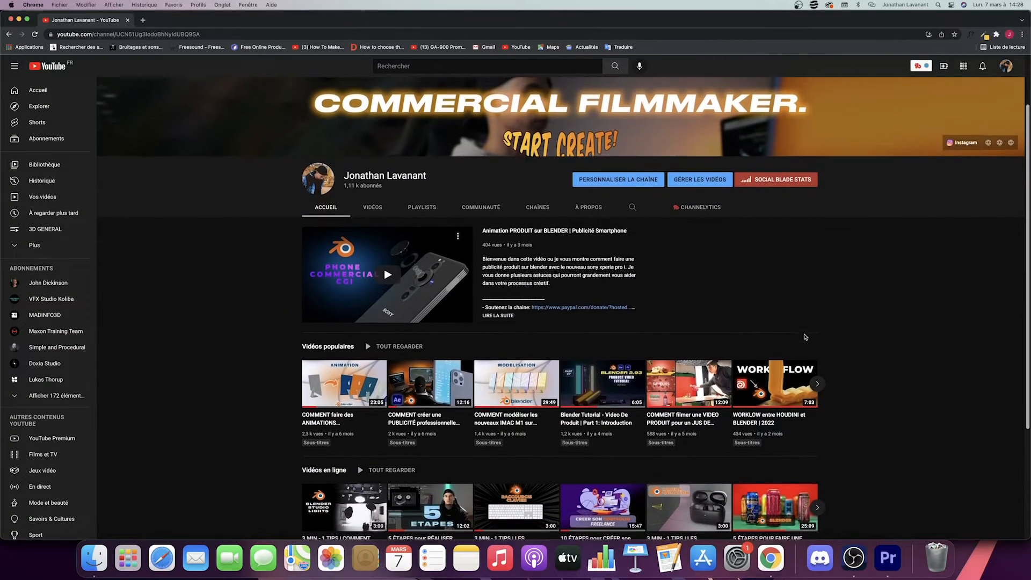
scroll(805, 337, down, 1)
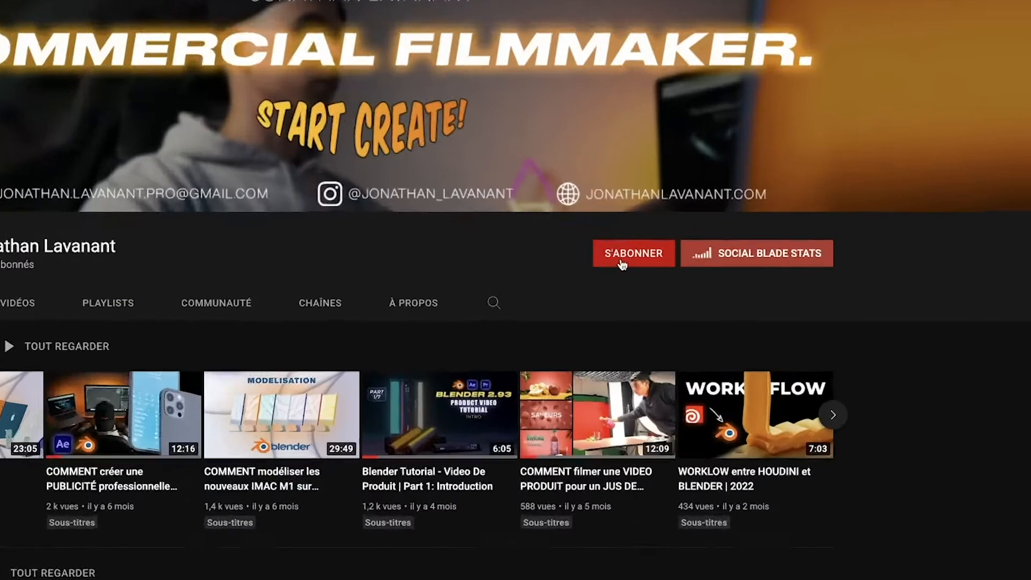
Step: Subscribe to the YouTube channel and set its notifications to all (Toutes)
click(630, 263)
click(531, 272)
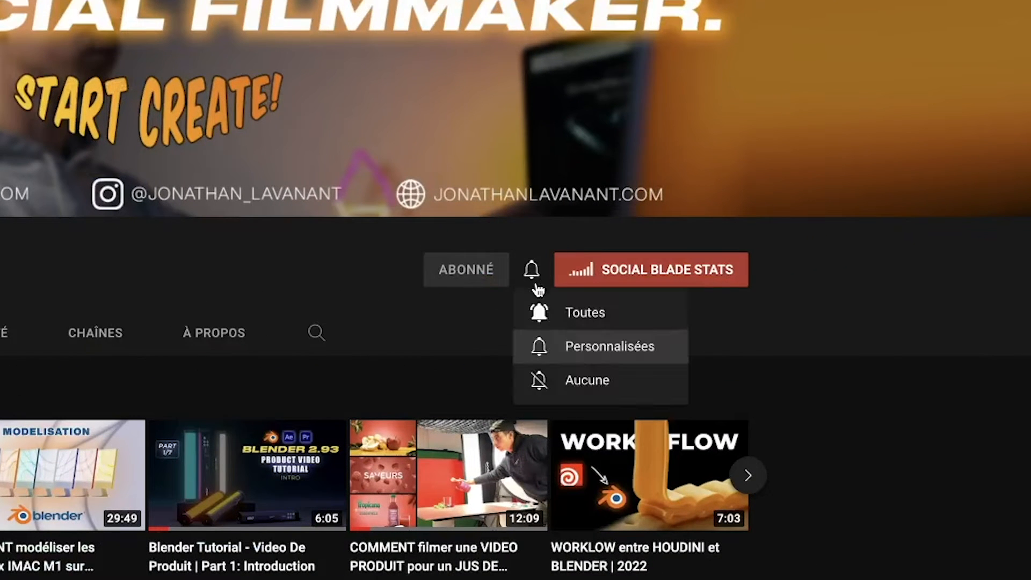
click(537, 312)
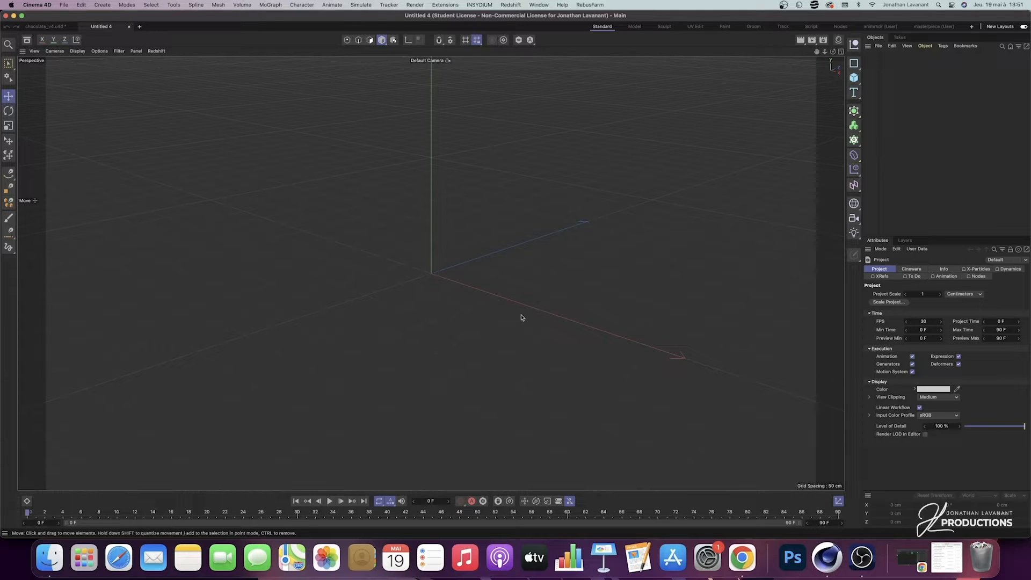
Step: Switch to Cinema 4D and add a cube with a Y size of 2 cm, 32 X segments and 2 Z segments
click(854, 78)
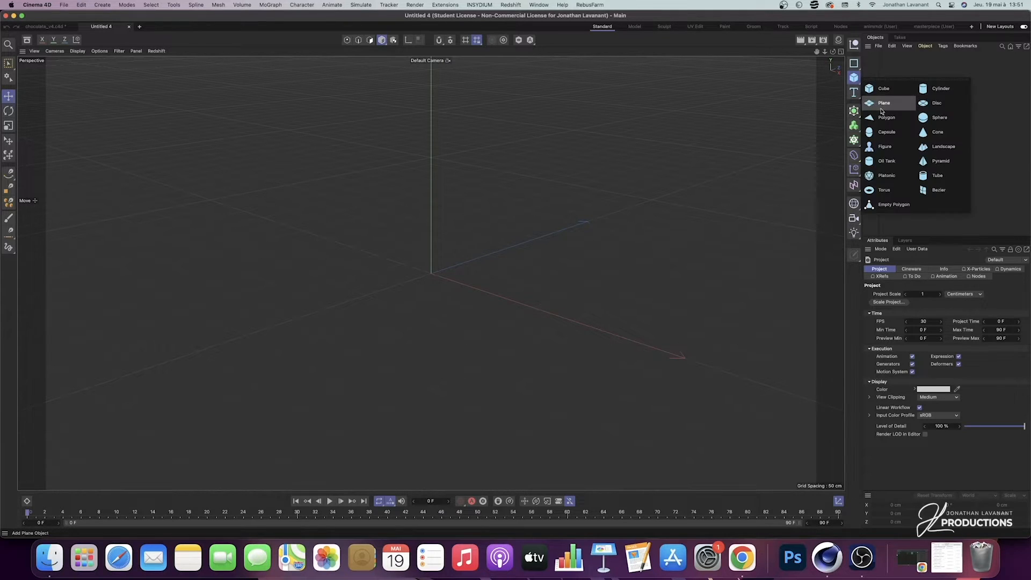
click(884, 90)
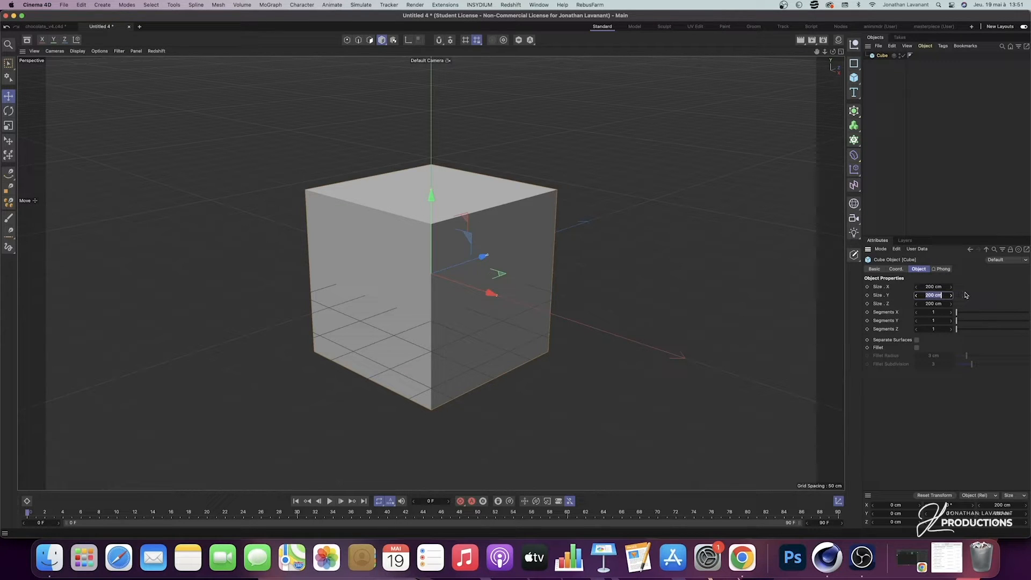
key(Return)
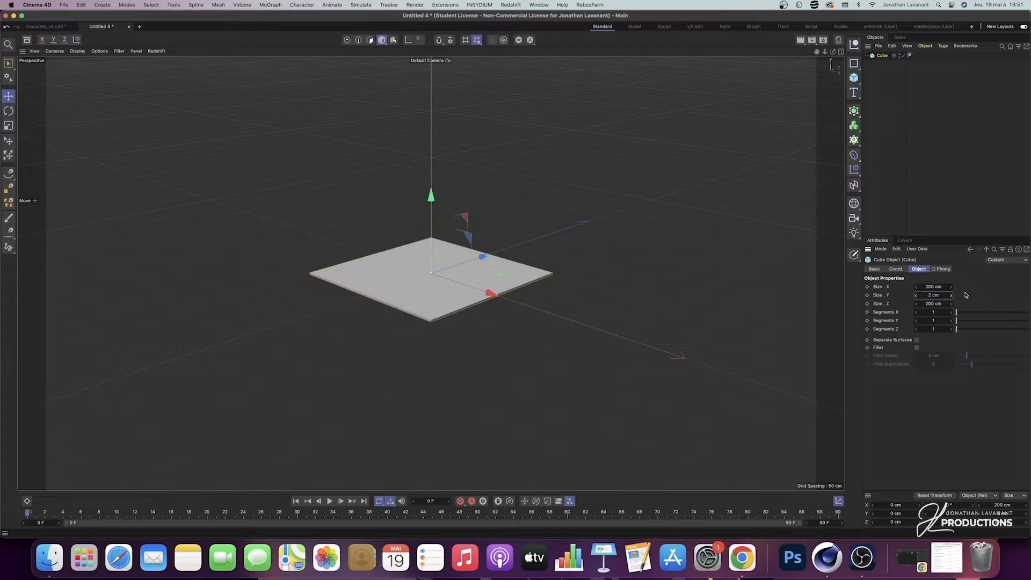
click(940, 312)
click(936, 328)
key(Return)
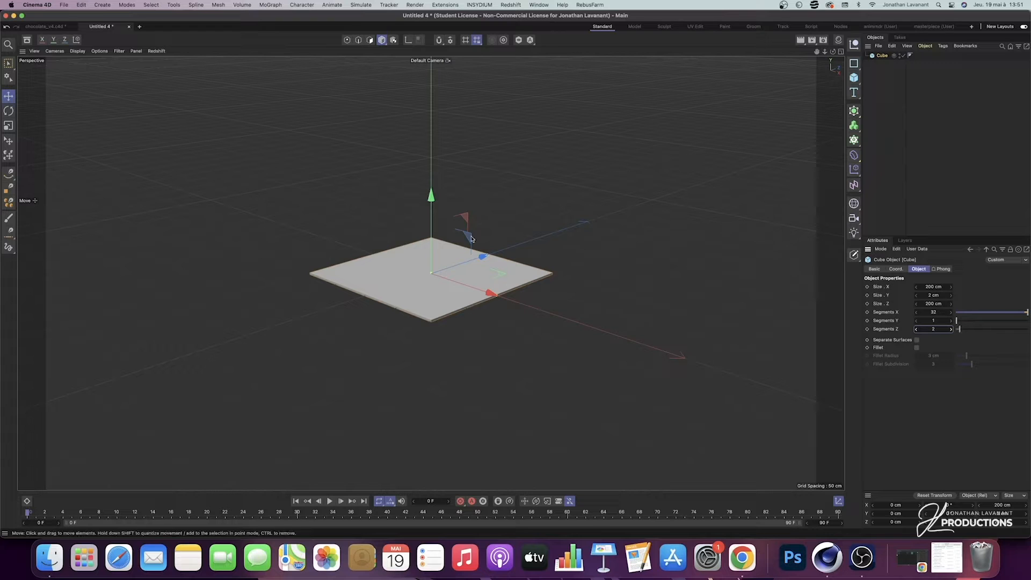
Step: Set the viewport display to Quick Shading (Lines) so the slab's segments are drawn
click(78, 51)
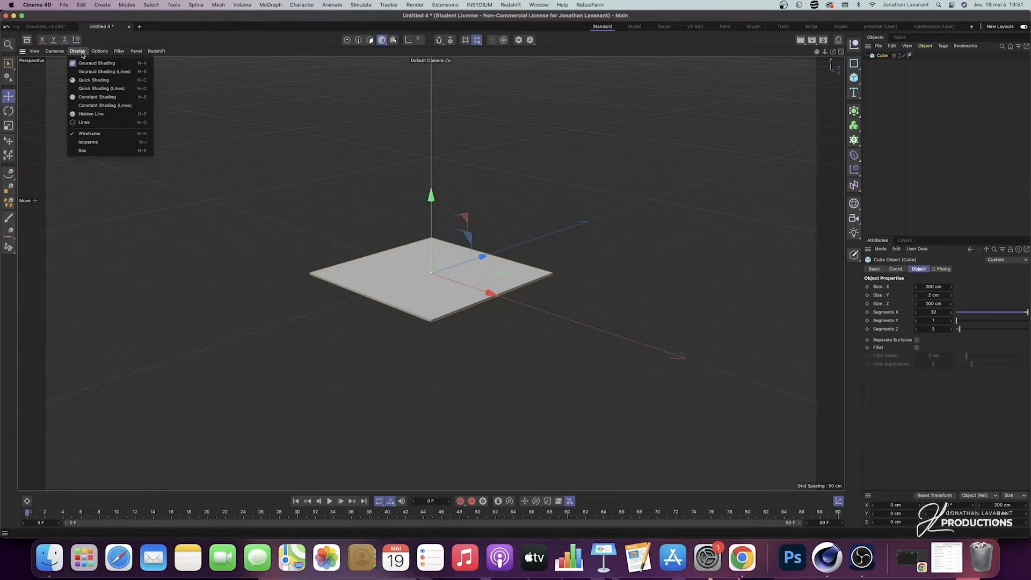
click(91, 89)
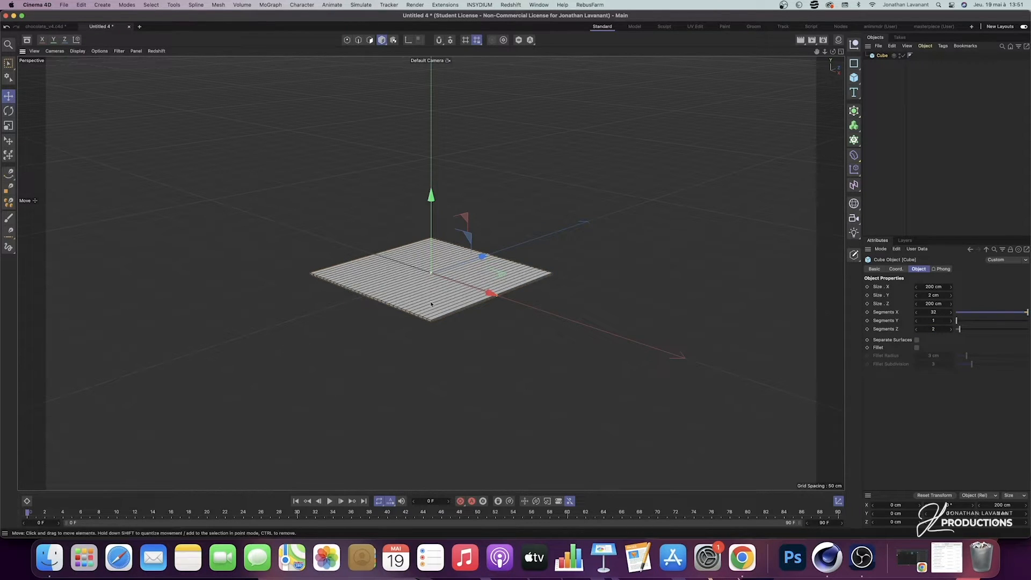
alt+drag(450, 305, 374, 297)
alt+right_drag(517, 289, 513, 180)
alt+drag(512, 180, 496, 268)
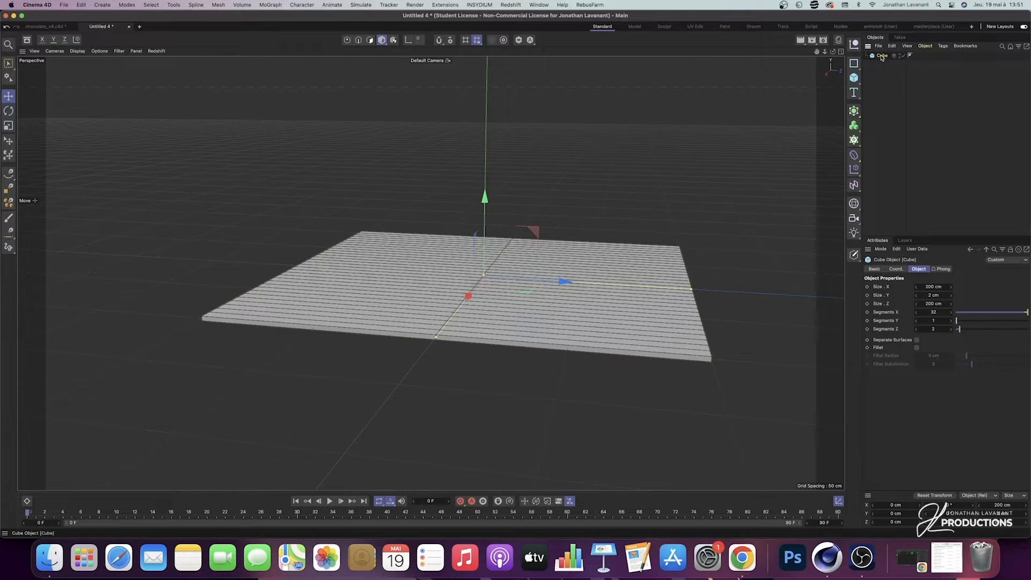
Step: Make the cube object editable, converting it into a polygon object
right_click(882, 58)
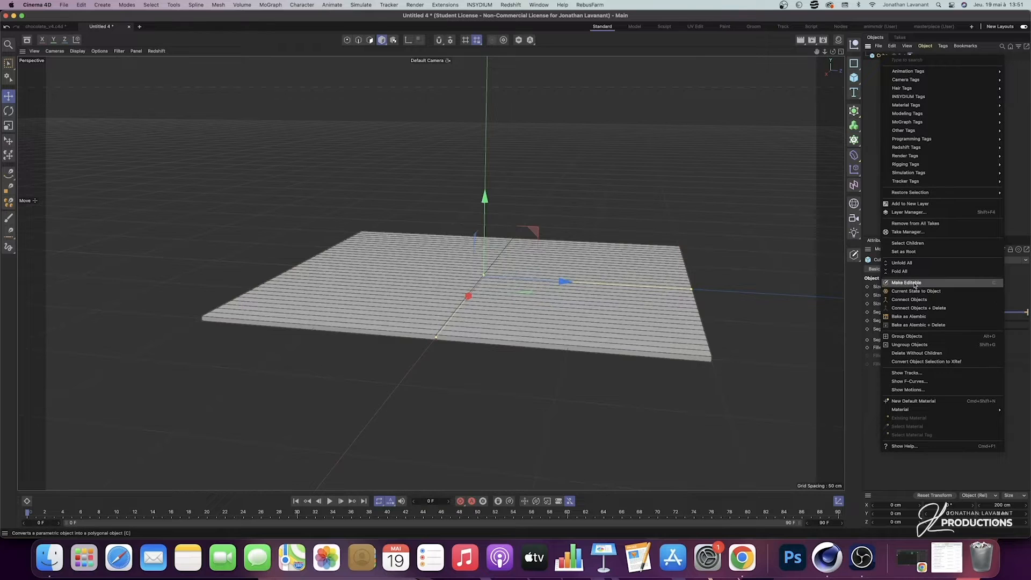
click(1022, 146)
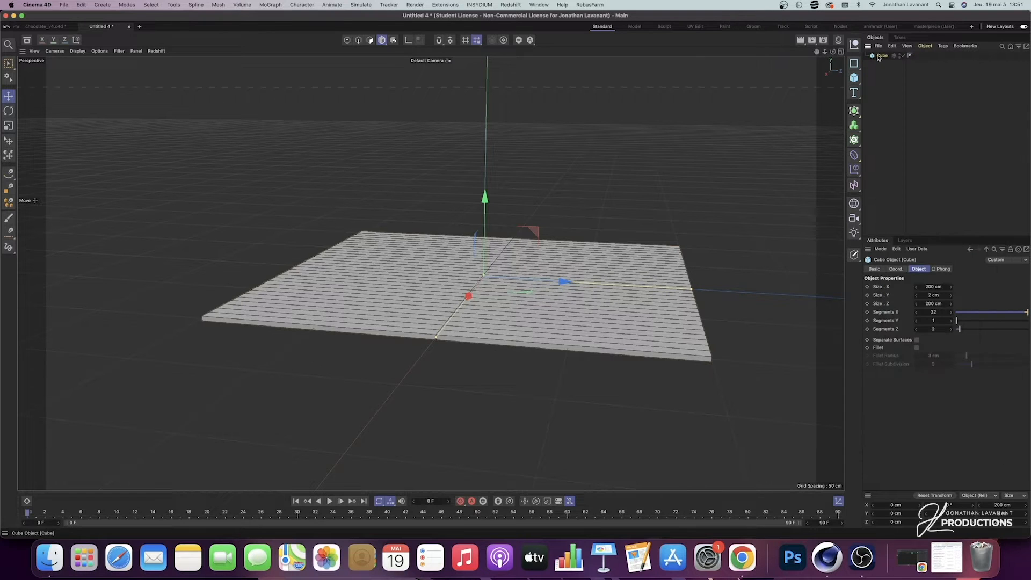
key(c)
Step: In point mode, delete the slab's outer row of points on the negative Z side, removing that half
click(347, 40)
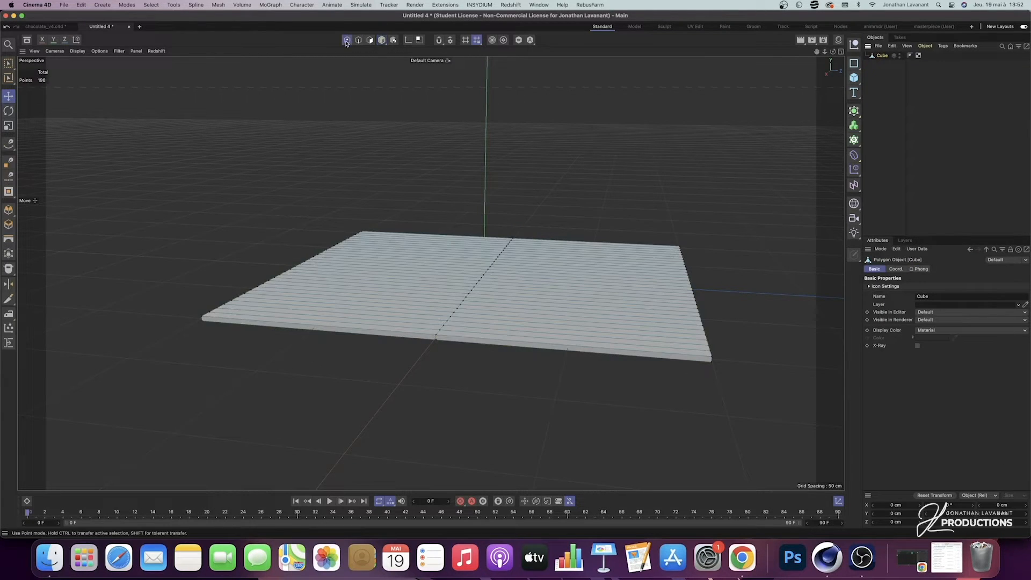
alt+drag(339, 252, 400, 418)
key(0)
key(Delete)
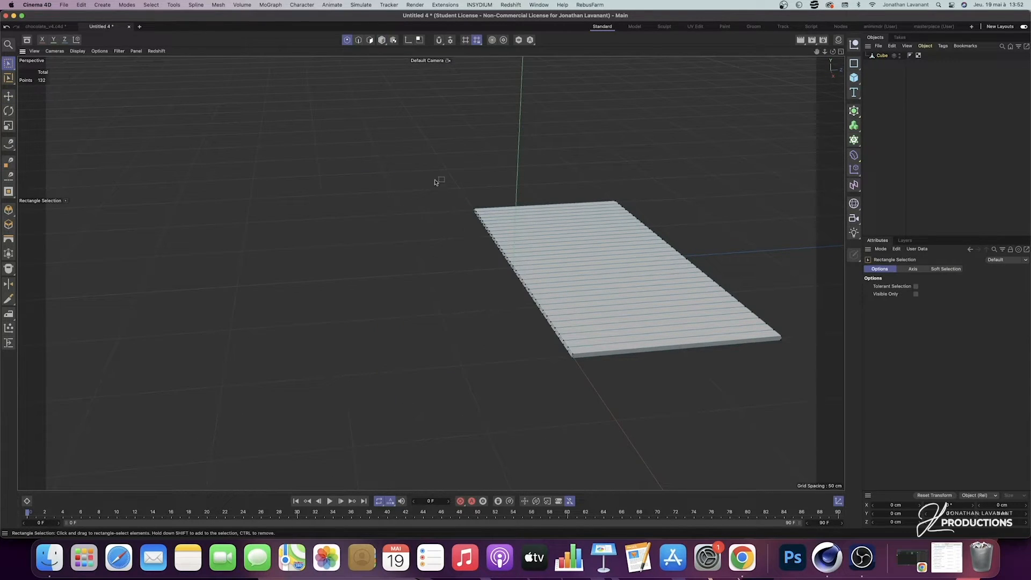
Step: Select the slab's inner edge points at the world origin and move them along Z to 90 cm, leaving a narrow strip
drag(434, 175, 594, 391)
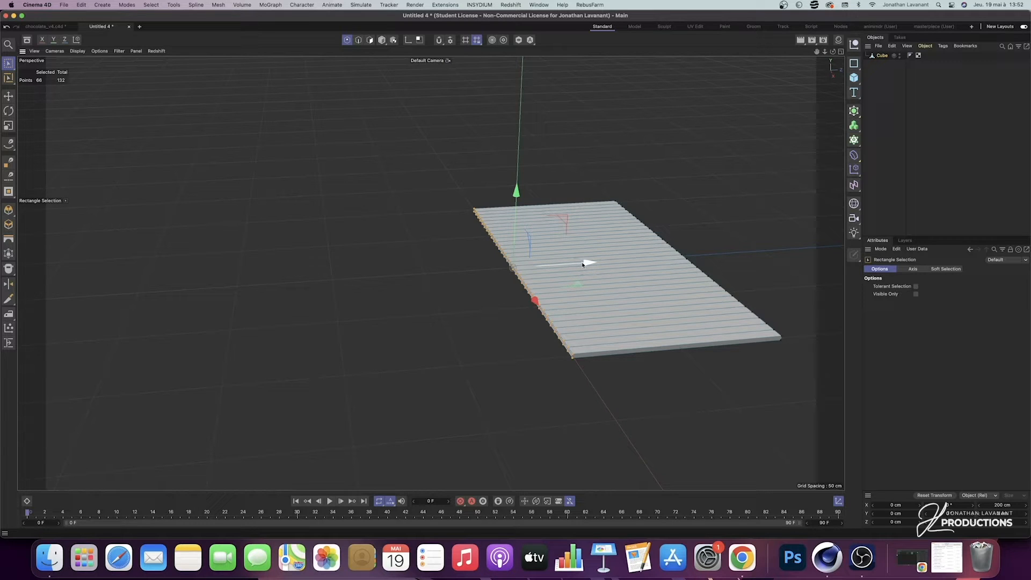
drag(585, 264, 739, 252)
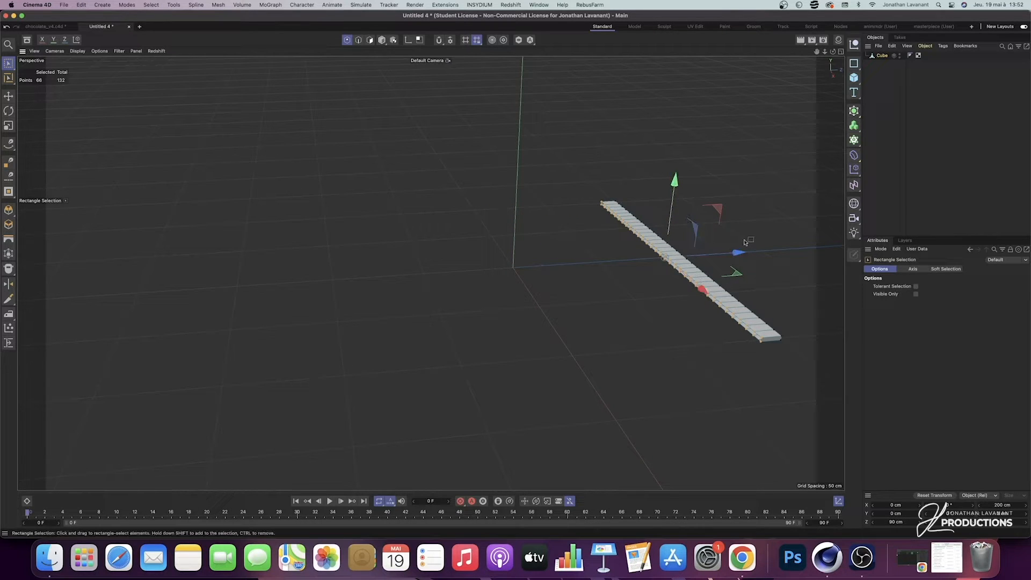
alt+middle_drag(743, 237, 670, 246)
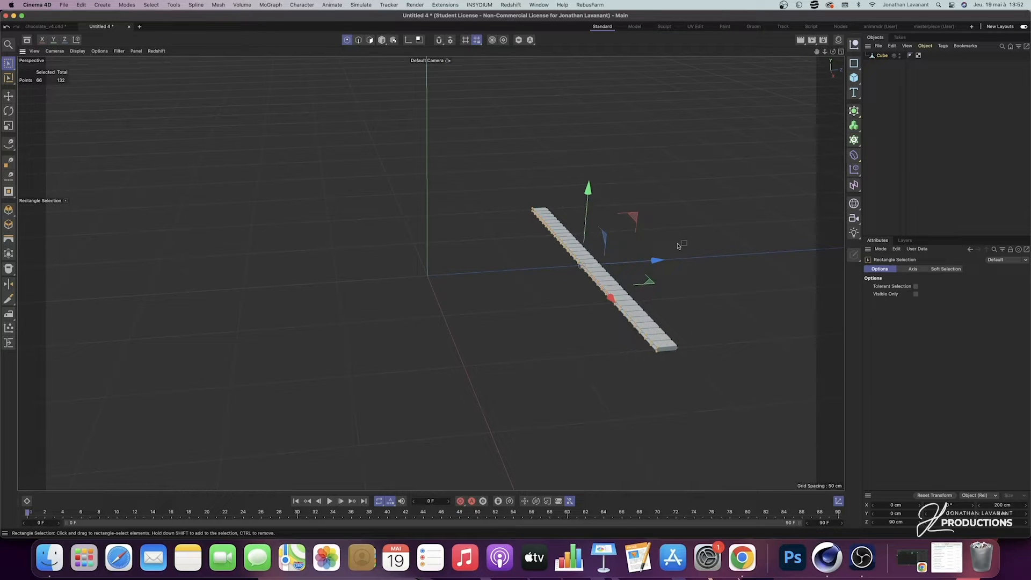
Step: In the top view, select every other point along the strip's outer edge and move them 10 cm outward along Z to form teeth
middle_click(678, 246)
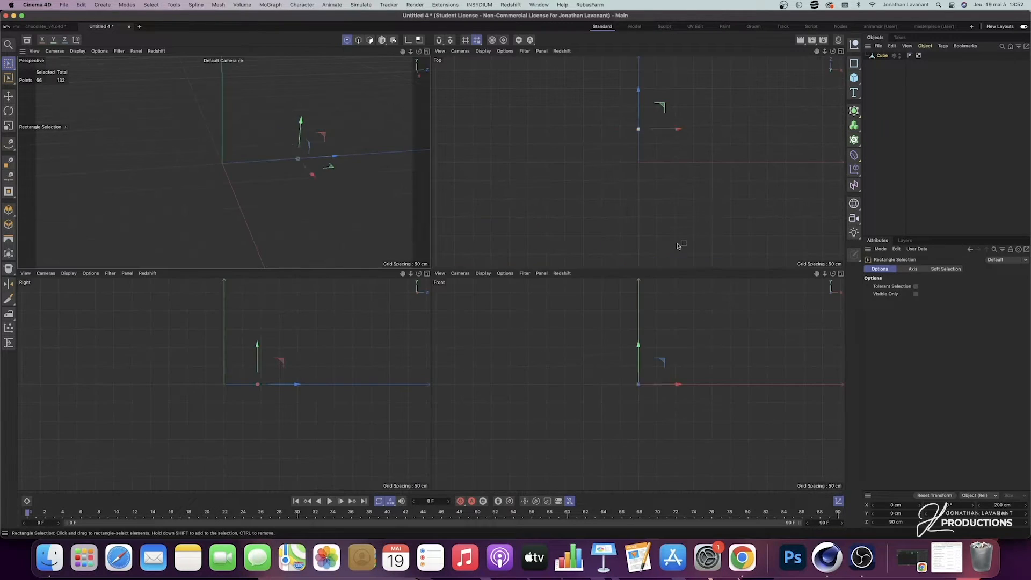
middle_click(665, 198)
scroll(513, 194, up, 5)
alt+middle_drag(511, 193, 678, 198)
scroll(681, 204, up, 1)
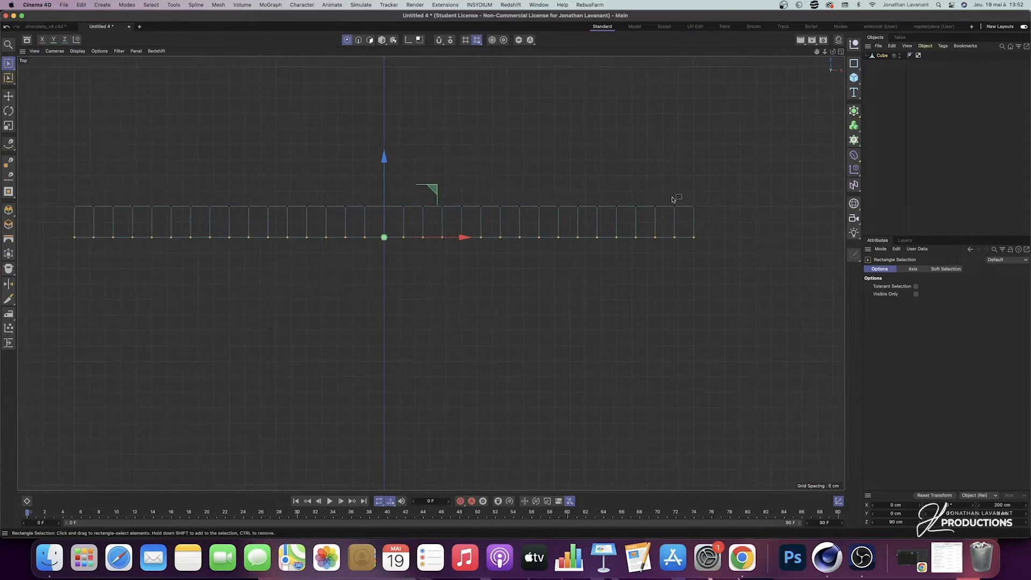
drag(721, 182, 683, 221)
shift+drag(665, 181, 651, 220)
shift+drag(627, 171, 606, 220)
shift+drag(588, 185, 532, 220)
shift+drag(509, 187, 409, 224)
shift+drag(394, 186, 257, 225)
shift+drag(239, 189, 76, 209)
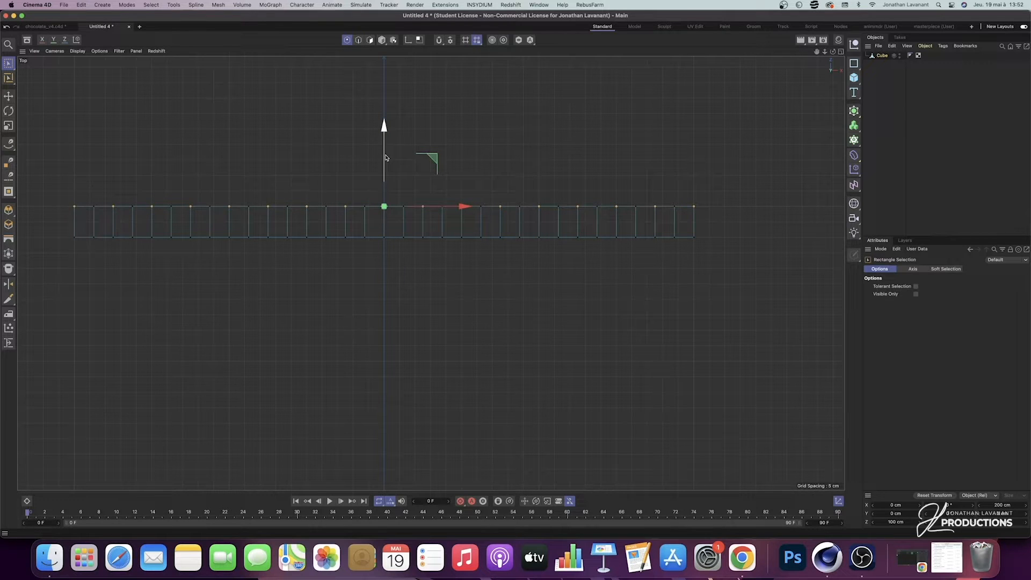
drag(385, 157, 384, 133)
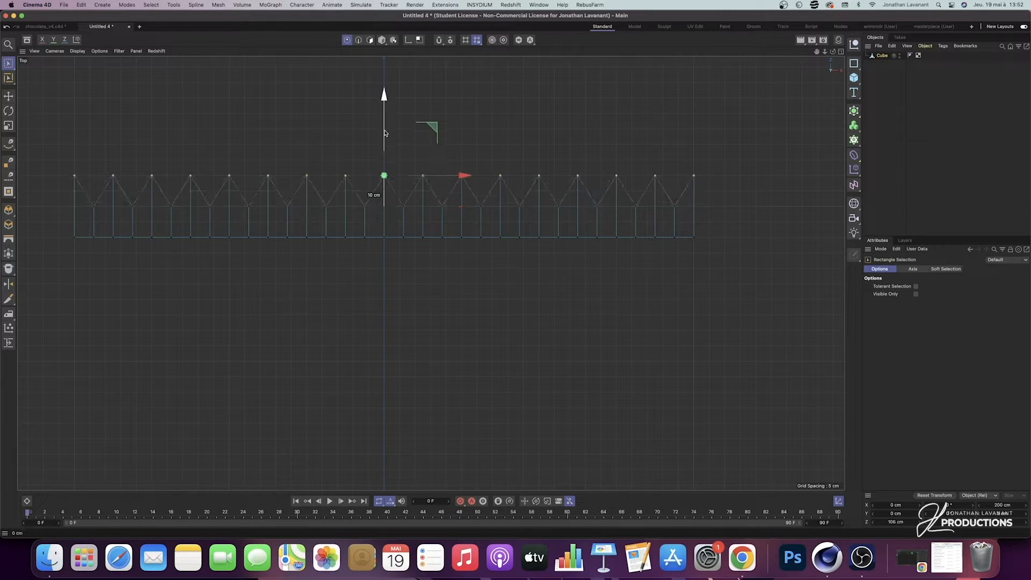
Step: Return to the perspective view and add a Subdivision Surface as the parent of the toothed strip
middle_click(576, 125)
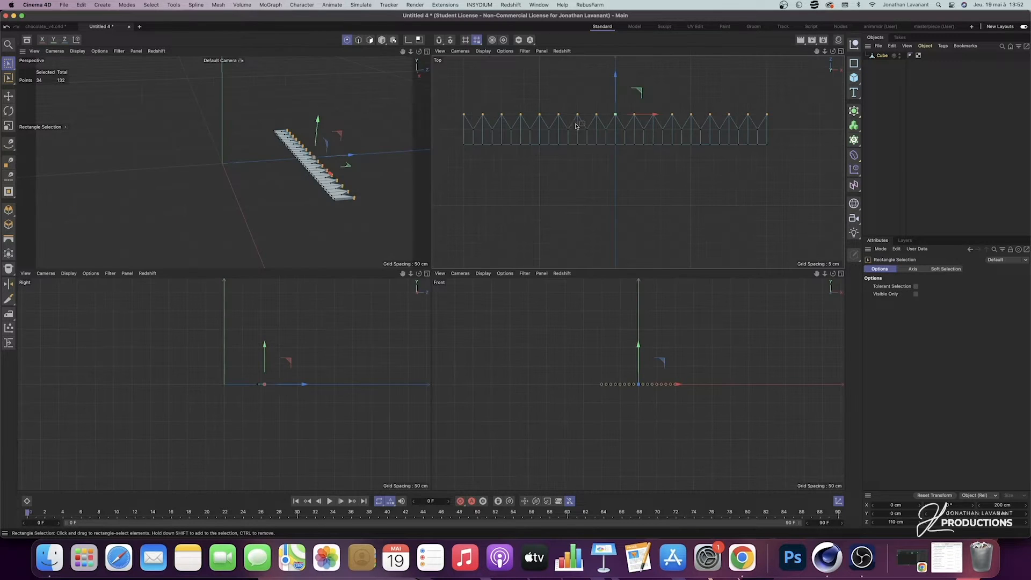
middle_click(313, 224)
scroll(700, 316, up, 5)
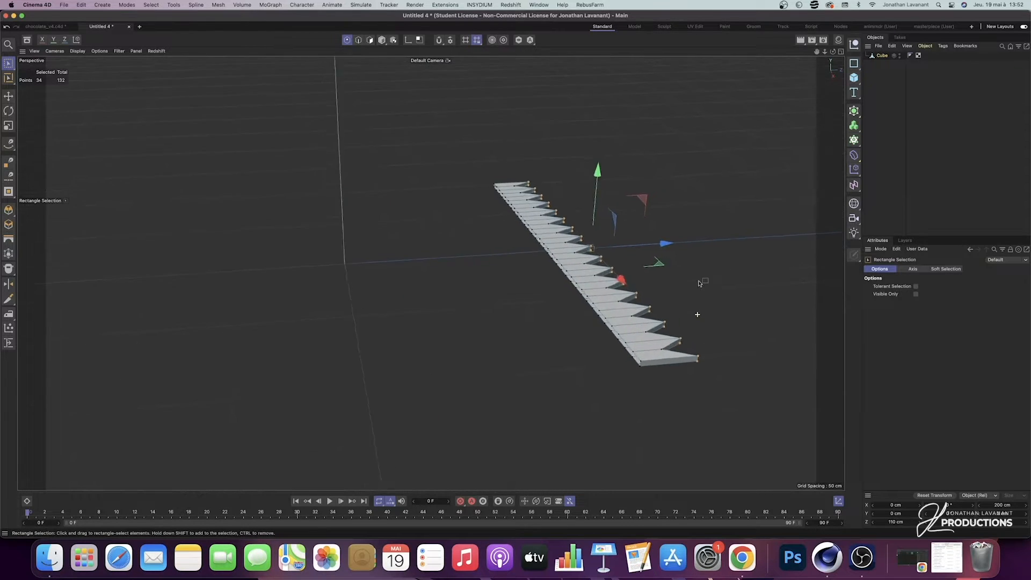
alt+drag(703, 303, 667, 296)
alt+middle_drag(353, 180, 597, 210)
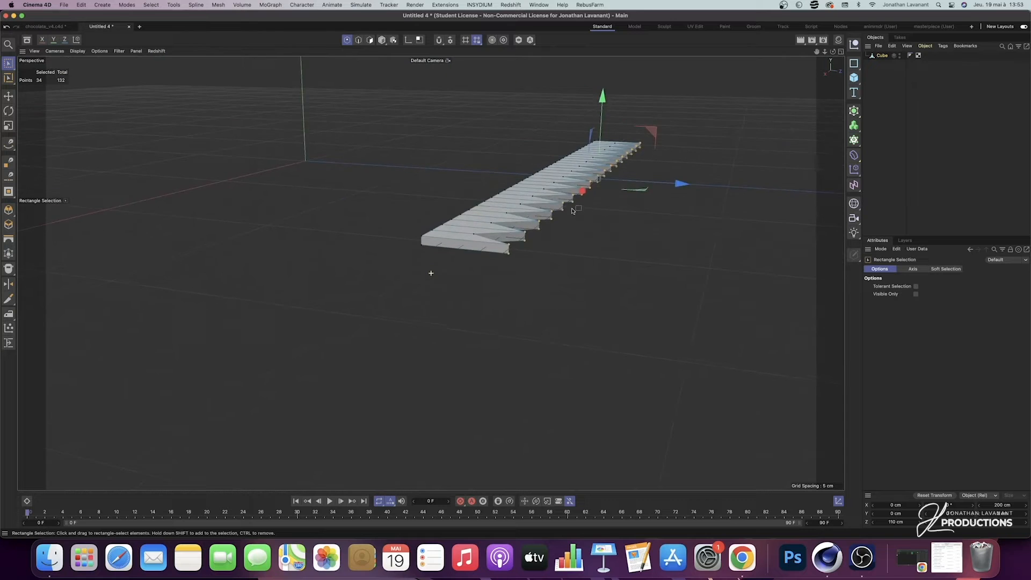
alt+drag(596, 210, 556, 228)
scroll(557, 228, up, 2)
click(882, 56)
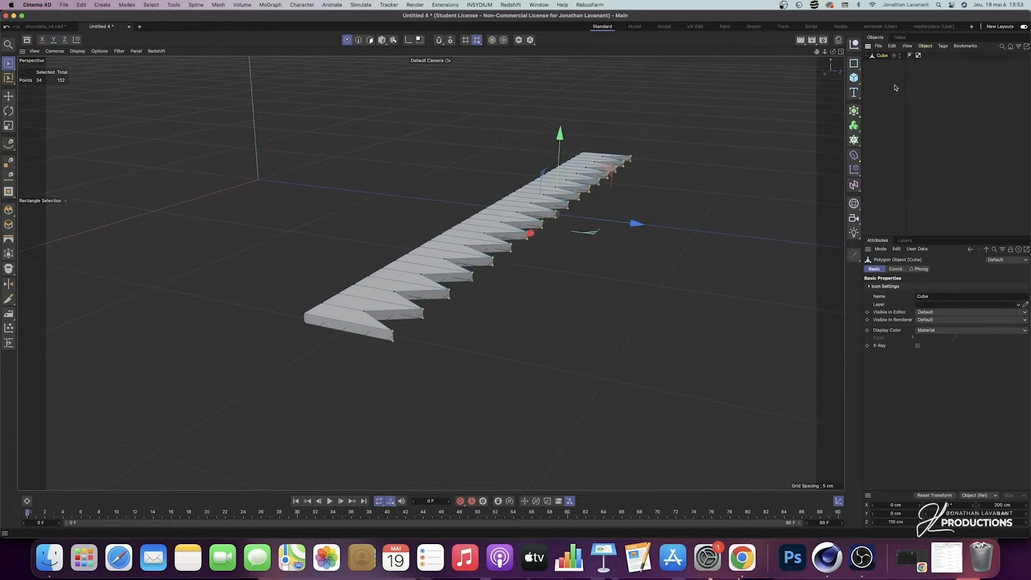
click(854, 111)
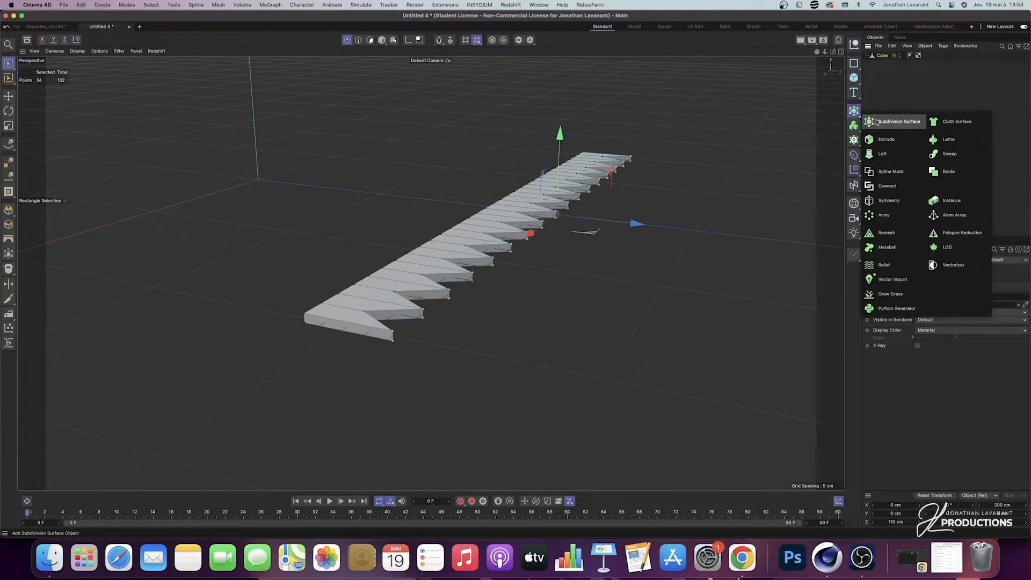
alt+click(881, 123)
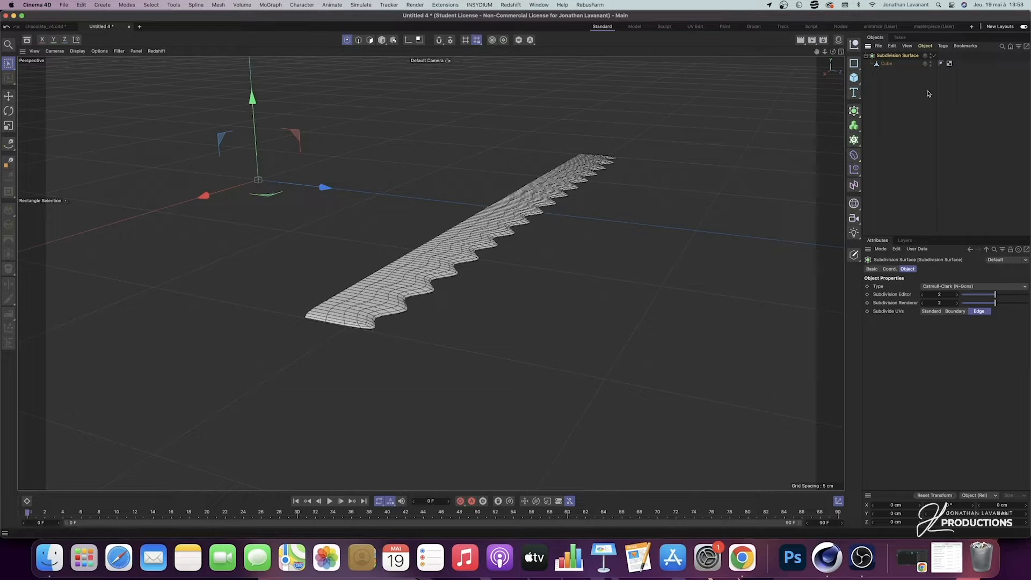
Step: Disable the Subdivision Surface and, in edge mode, select the top, outer vertical and bottom edges at one end of the strip
click(934, 55)
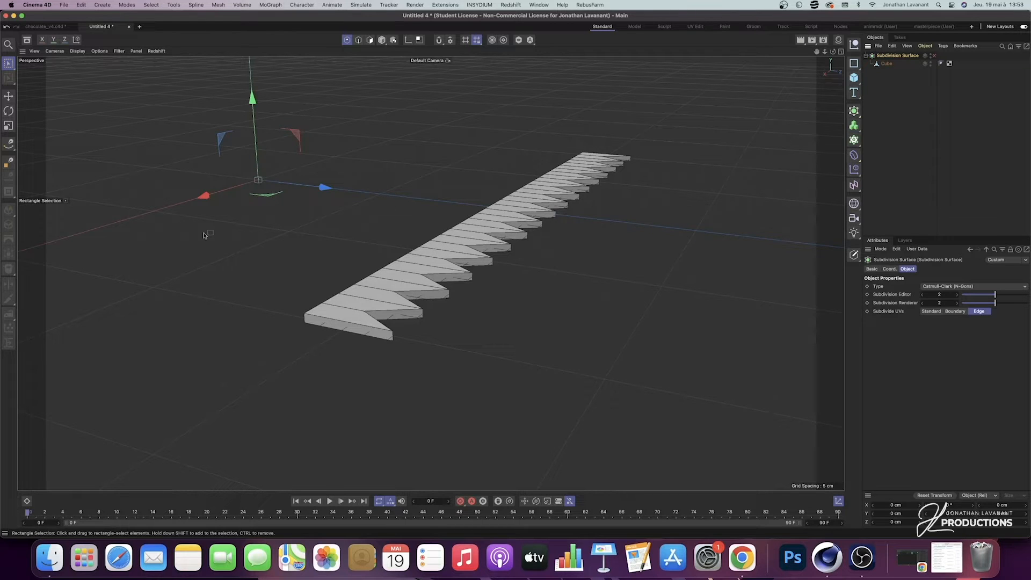
click(359, 40)
click(886, 64)
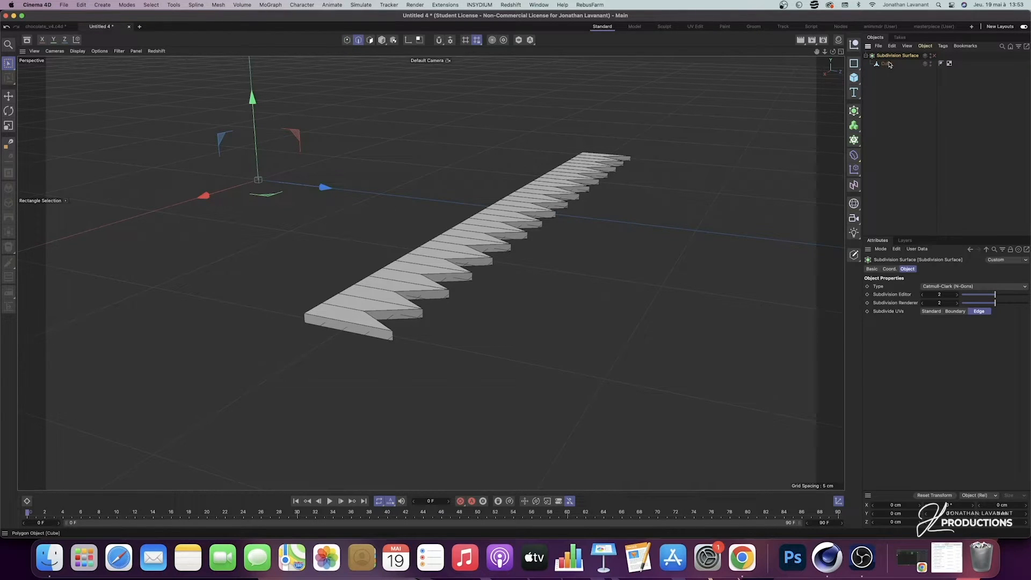
key(e)
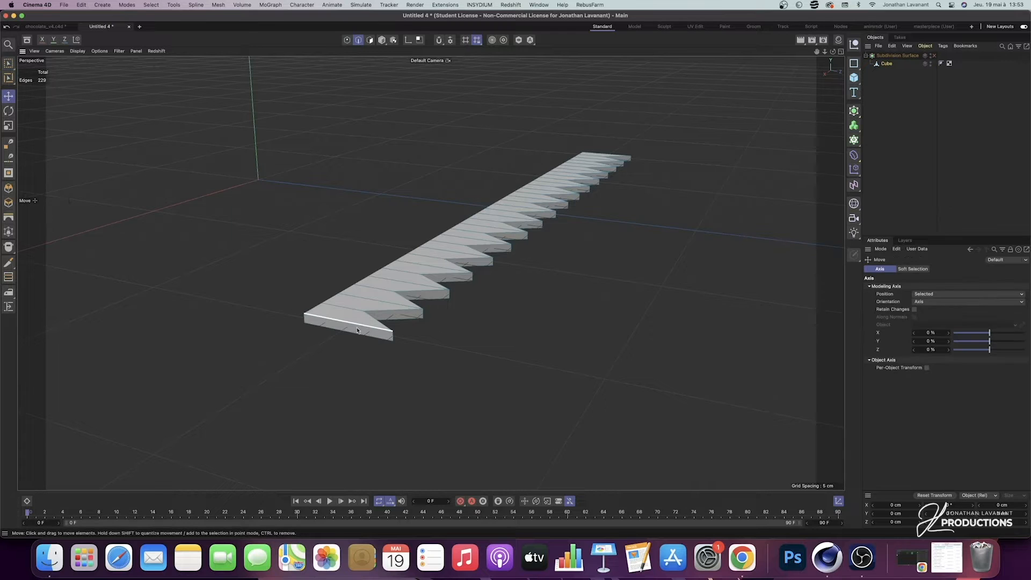
click(355, 327)
shift+click(393, 336)
shift+click(383, 339)
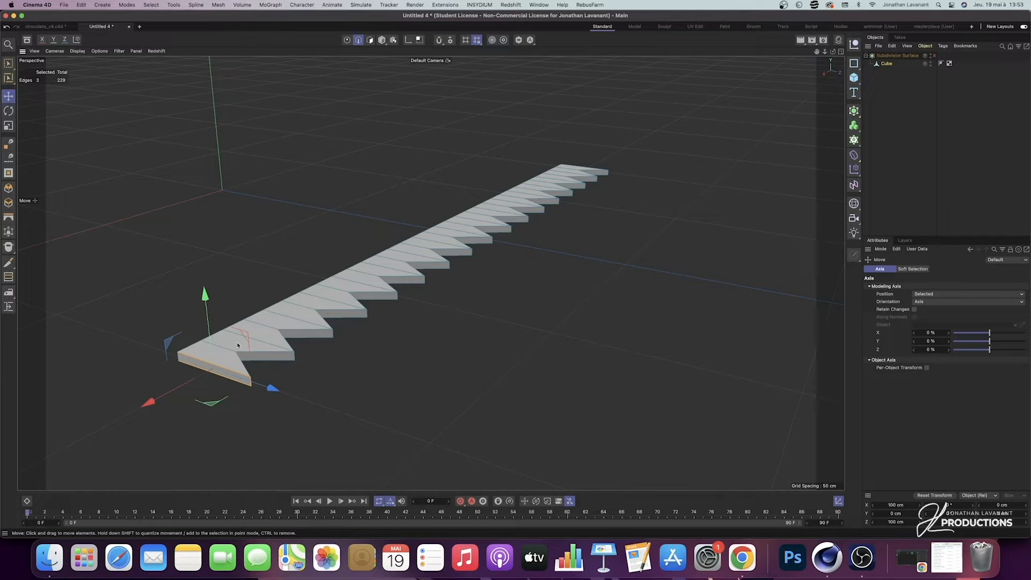
Step: Add every crosswise edge loop along the strip, at both the tooth tips and the notches, to the edge selection
shift+double_click(229, 349)
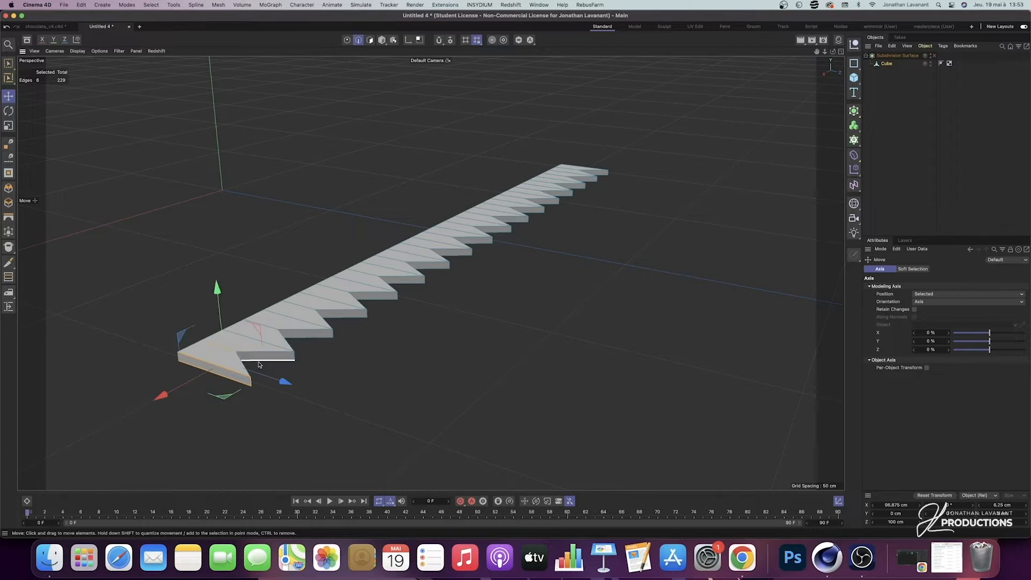
shift+double_click(272, 349)
shift+double_click(274, 329)
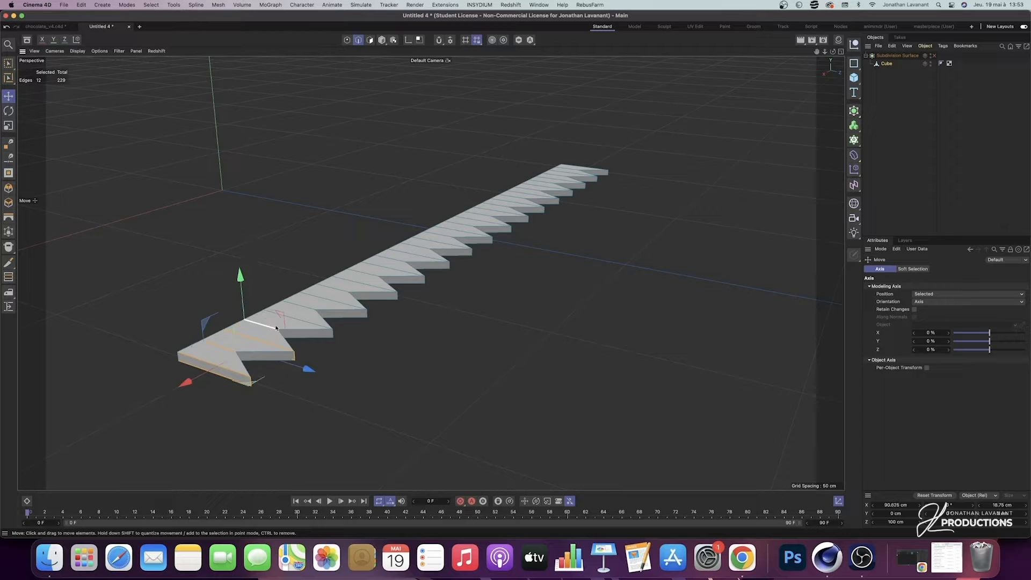
shift+double_click(296, 322)
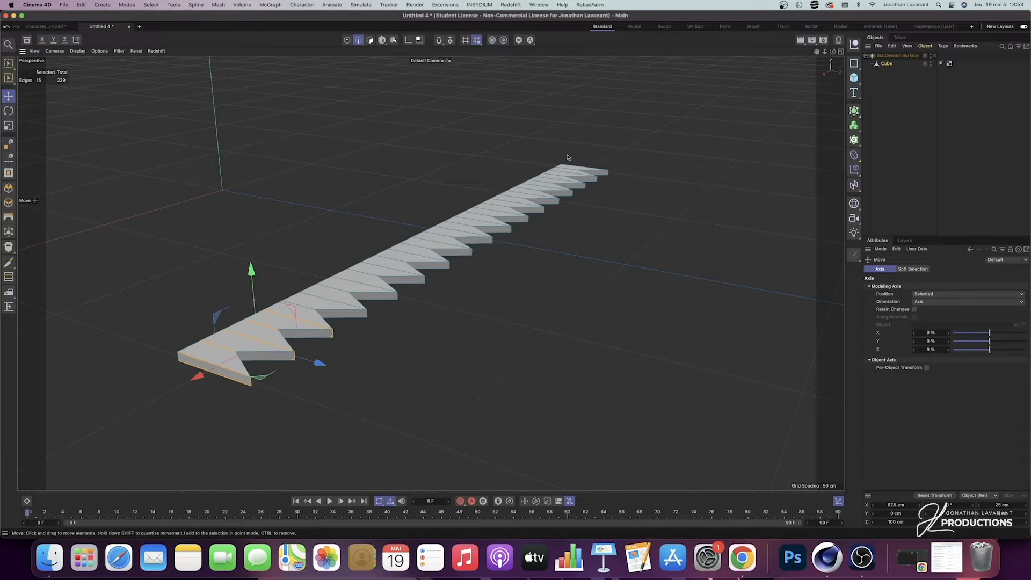
shift+double_click(299, 306)
shift+double_click(333, 302)
shift+double_click(339, 291)
shift+double_click(355, 286)
shift+double_click(372, 279)
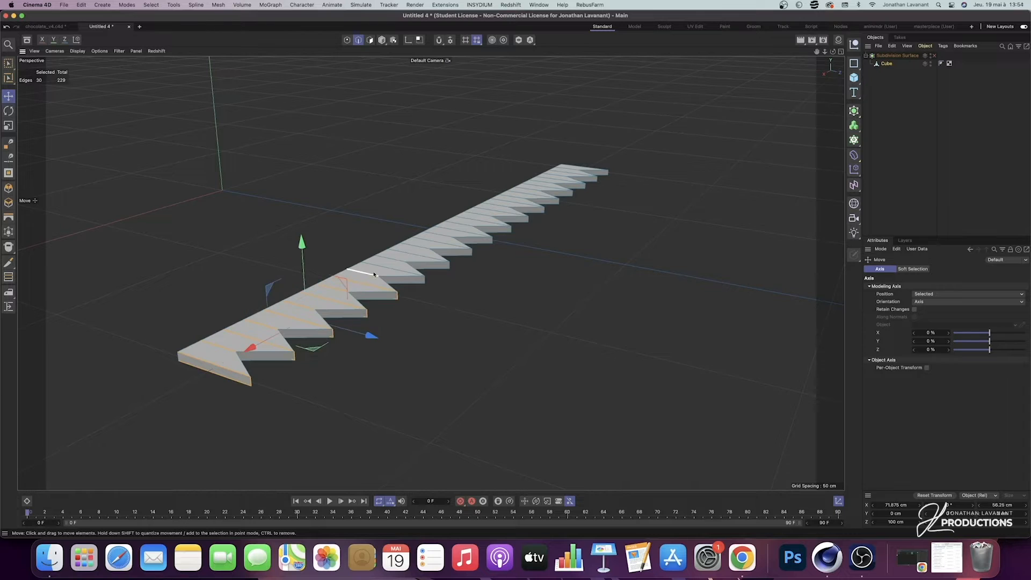
shift+double_click(387, 270)
shift+double_click(390, 269)
shift+double_click(404, 261)
shift+double_click(418, 254)
shift+double_click(431, 246)
shift+double_click(434, 243)
shift+double_click(453, 234)
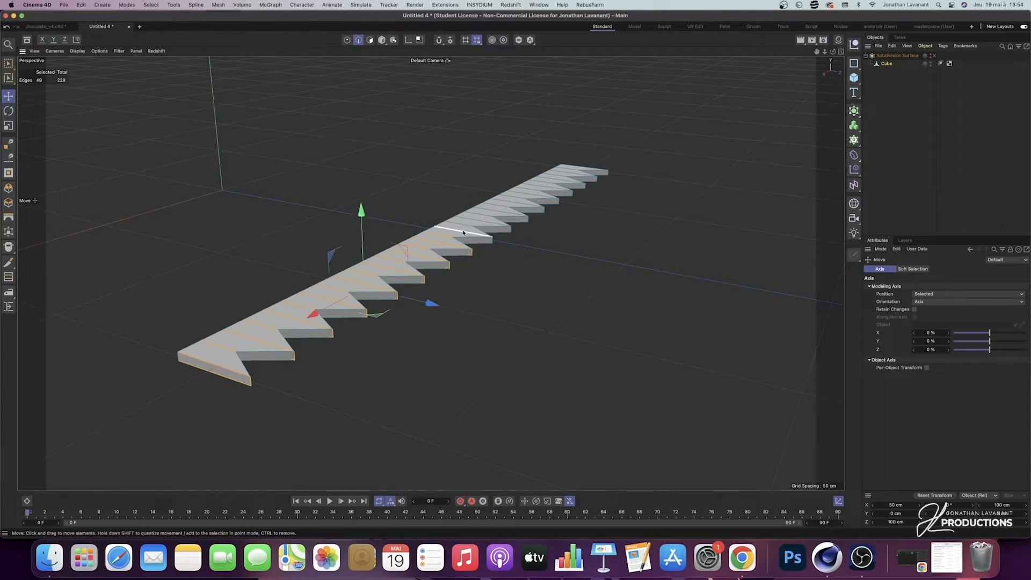
shift+double_click(467, 226)
shift+double_click(480, 221)
shift+double_click(491, 216)
shift+double_click(502, 211)
shift+double_click(503, 210)
shift+double_click(512, 205)
shift+double_click(517, 195)
shift+double_click(531, 193)
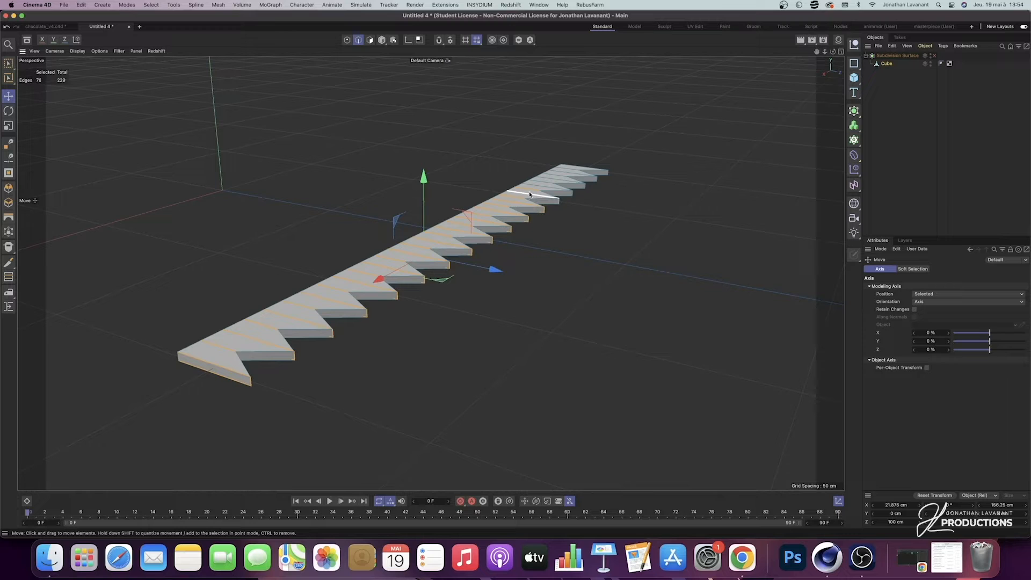
shift+double_click(529, 189)
shift+double_click(529, 189)
alt+drag(576, 215, 533, 220)
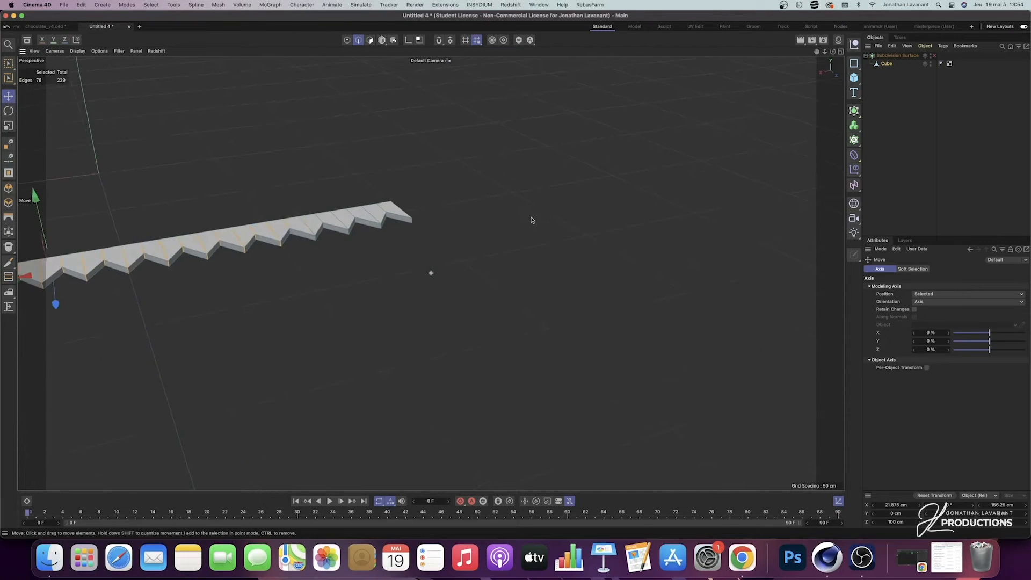
shift+click(301, 223)
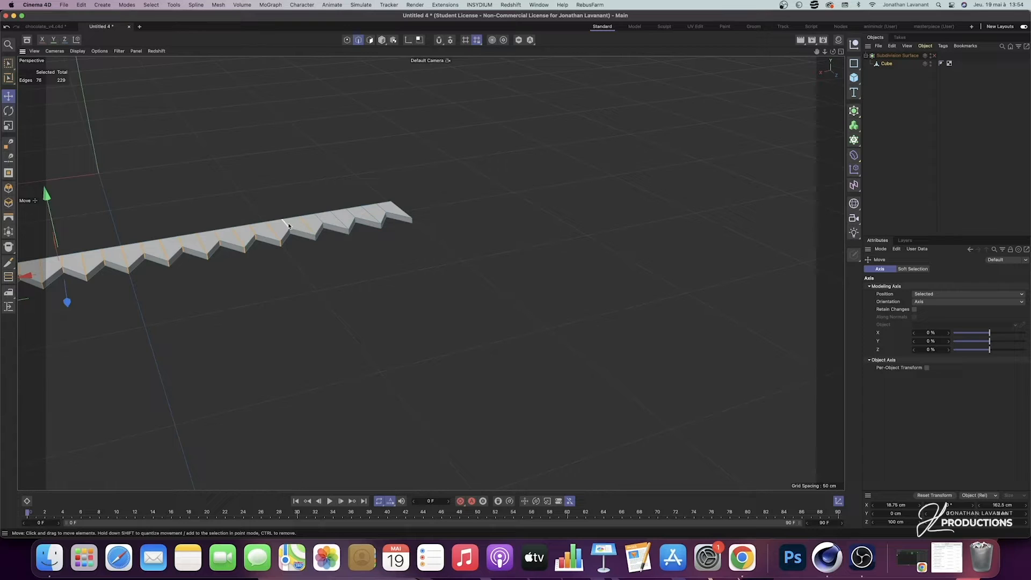
shift+click(307, 225)
shift+click(312, 225)
shift+double_click(319, 221)
shift+double_click(337, 219)
shift+double_click(349, 217)
shift+double_click(368, 213)
shift+double_click(384, 210)
Step: Add the top, outer vertical and bottom edges at the opposite end of the strip to the edge selection
mouse_move(436, 219)
alt+mouse_down()
mouse_move(405, 224)
mouse_move(221, 186)
mouse_move(356, 218)
mouse_move(168, 100)
mouse_move(330, 161)
mouse_move(528, 211)
alt+mouse_up()
alt+drag(508, 256, 451, 242)
alt+right_drag(396, 246, 410, 171)
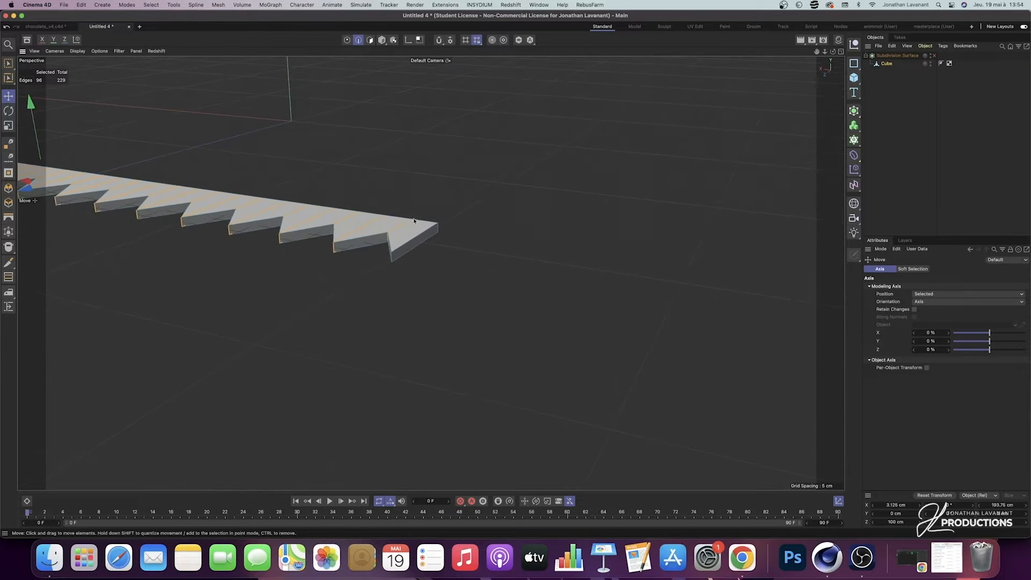
ctrl+click(390, 256)
shift+click(392, 256)
shift+click(409, 256)
alt+right_drag(480, 258, 424, 289)
alt+drag(355, 290, 387, 270)
alt+middle_drag(368, 265, 487, 282)
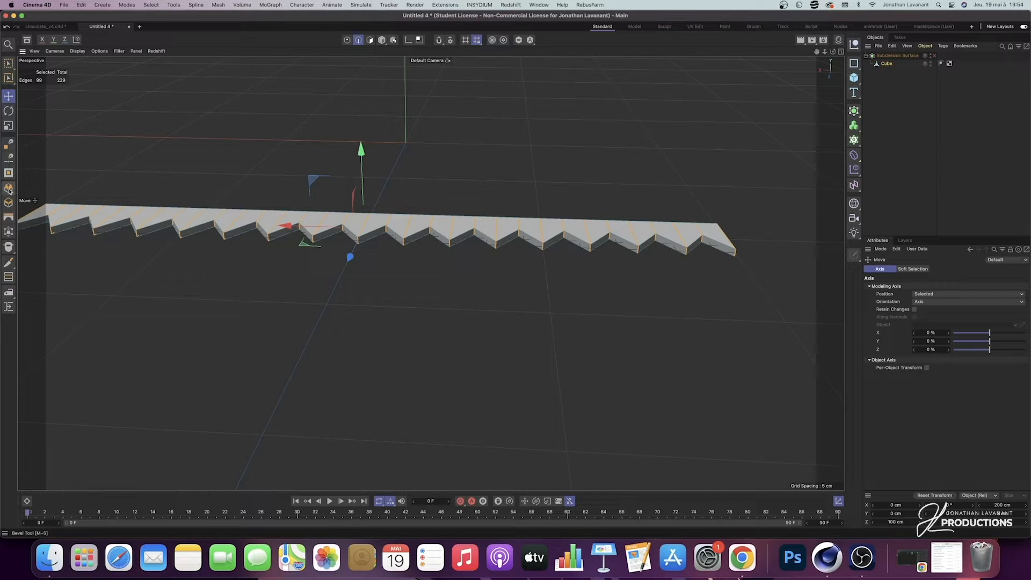
Step: Bevel the selected crosswise and end edges in Chamfer mode with a 0.2 cm offset
click(9, 188)
mouse_move(394, 307)
mouse_down()
mouse_move(446, 306)
mouse_move(399, 306)
mouse_up()
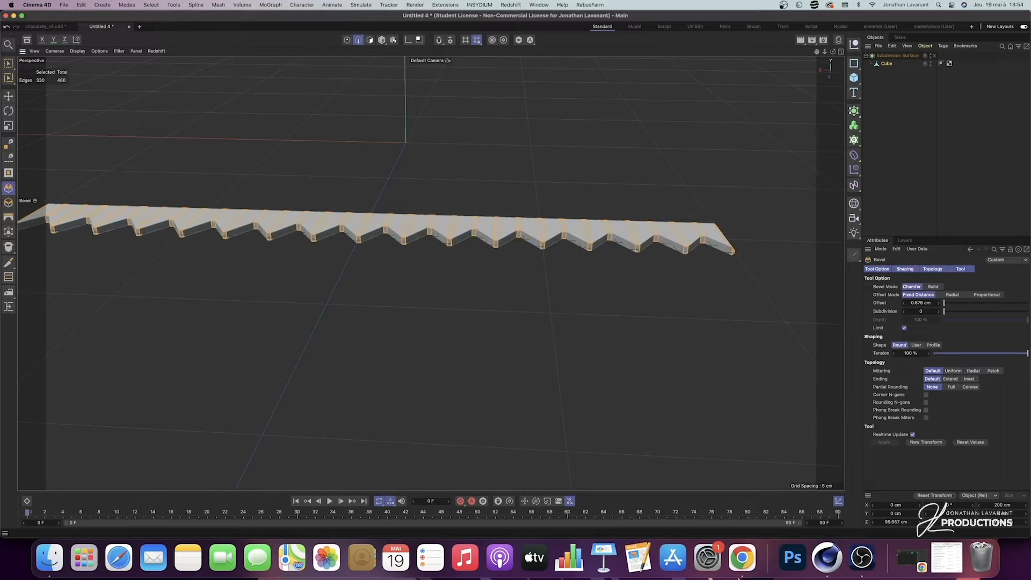
double_click(922, 303)
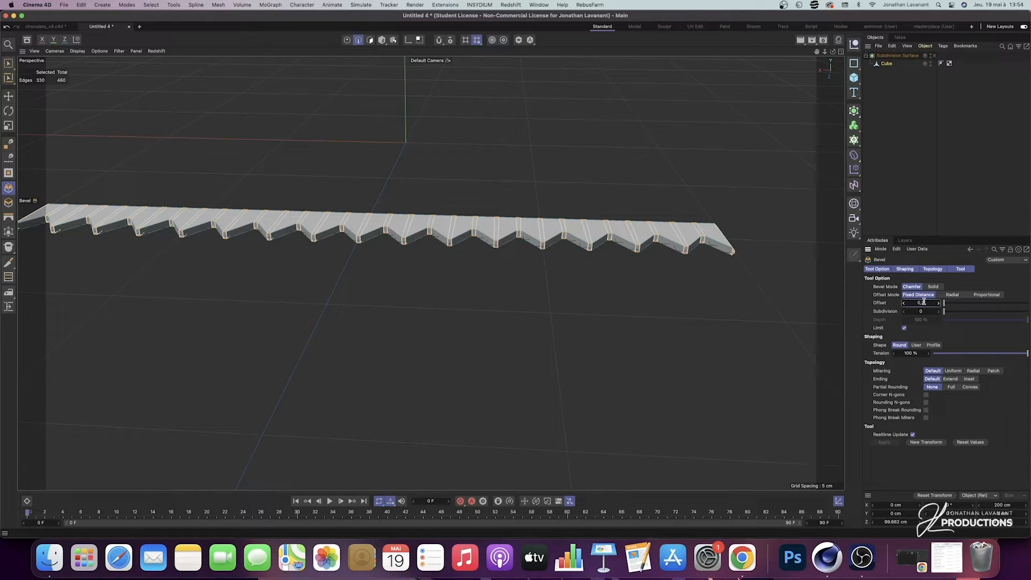
key(Return)
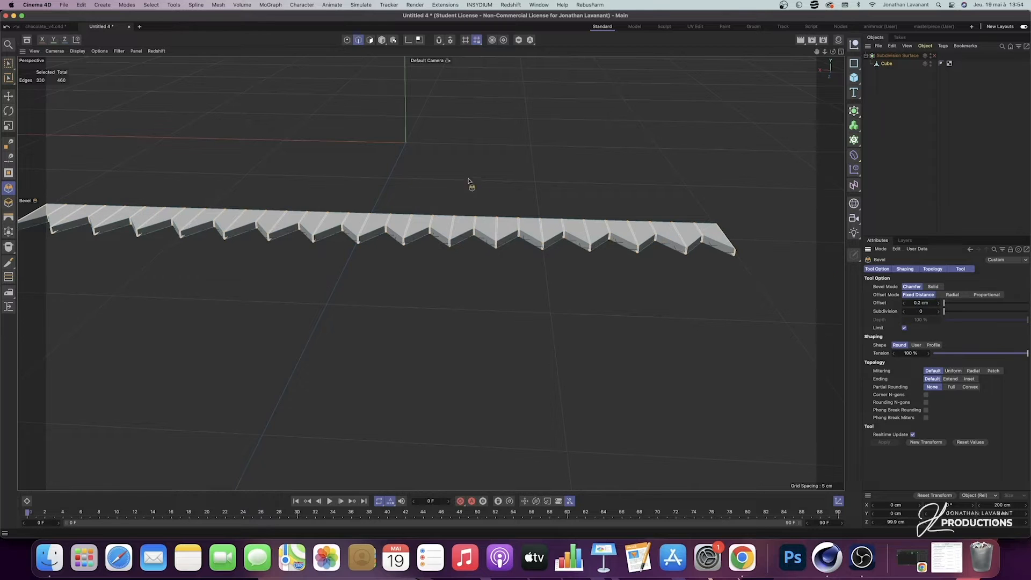
Step: Enable the Subdivision Surface temporarily to inspect how the bevelled strip smooths, and disable it again
scroll(463, 186, down, 3)
alt+drag(366, 207, 692, 167)
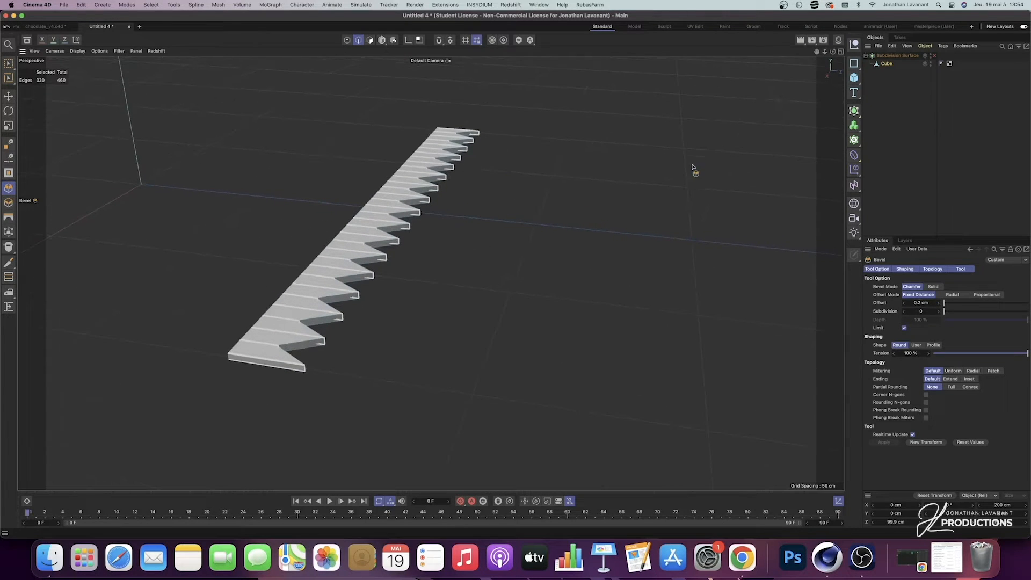
click(934, 56)
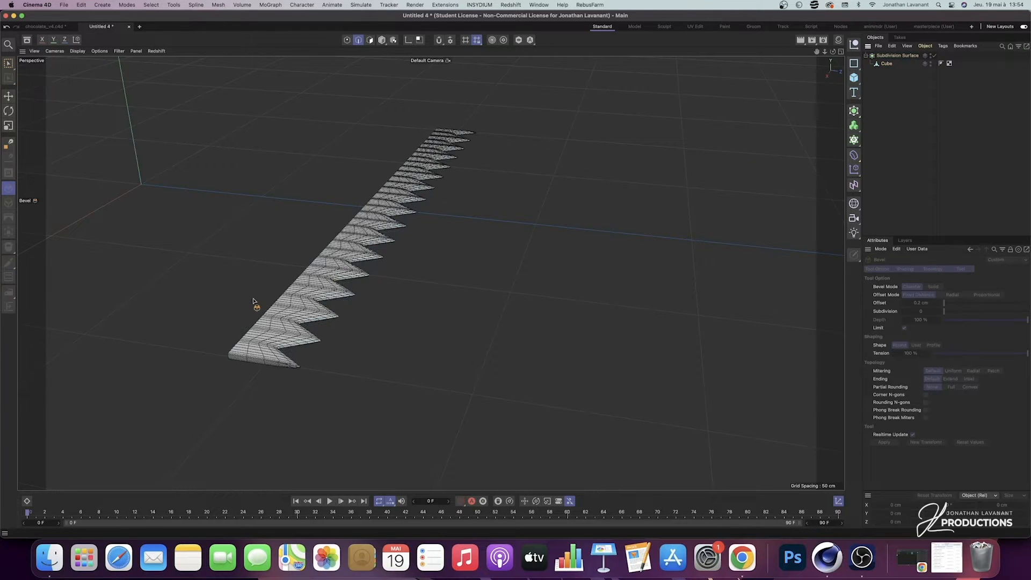
click(934, 56)
Step: Cut a loop through the narrow bevelled band of the strip's middle tooth and centre it at 50%
click(888, 64)
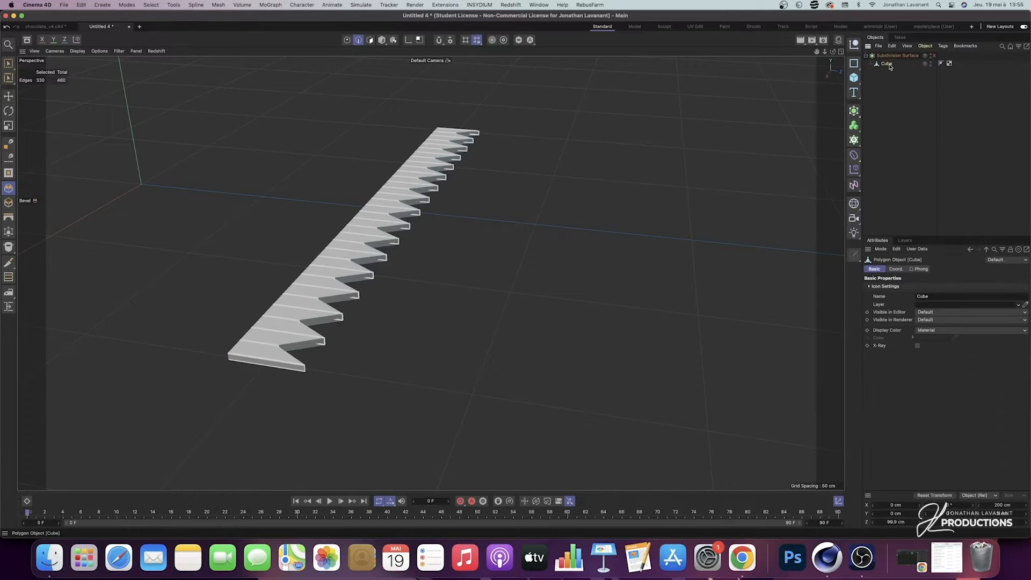
click(347, 40)
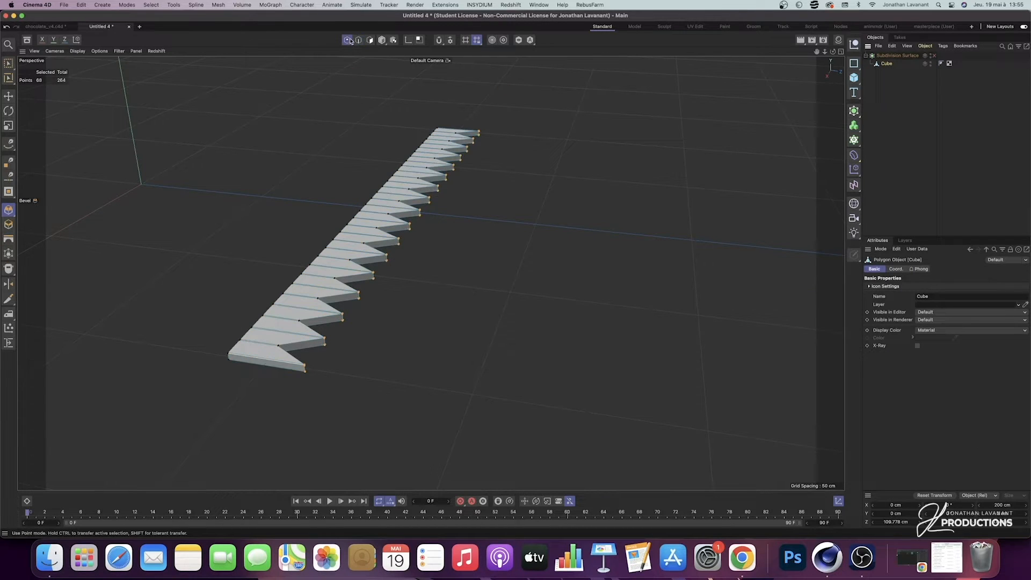
alt+drag(438, 226, 342, 133)
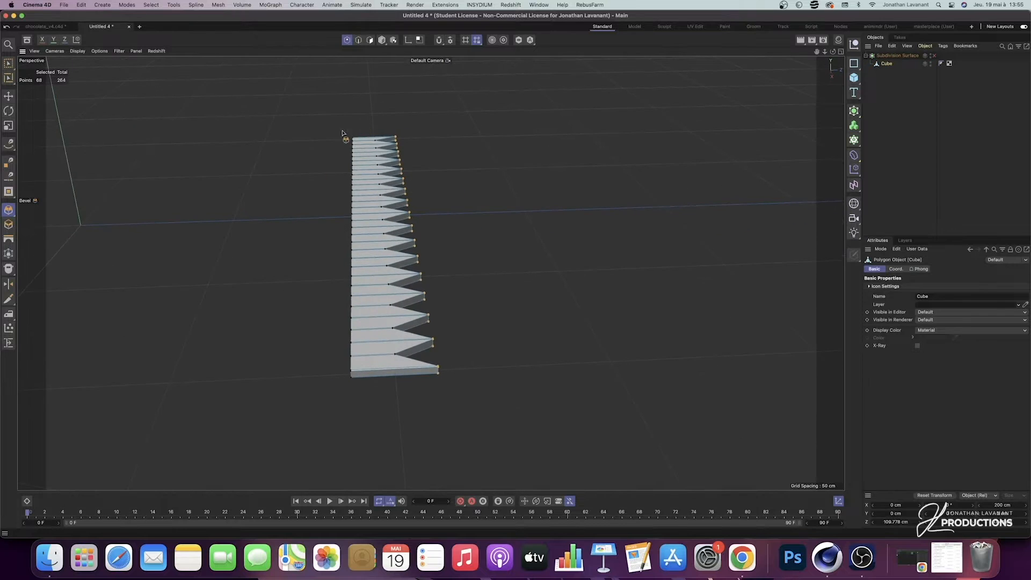
alt+drag(305, 202, 444, 251)
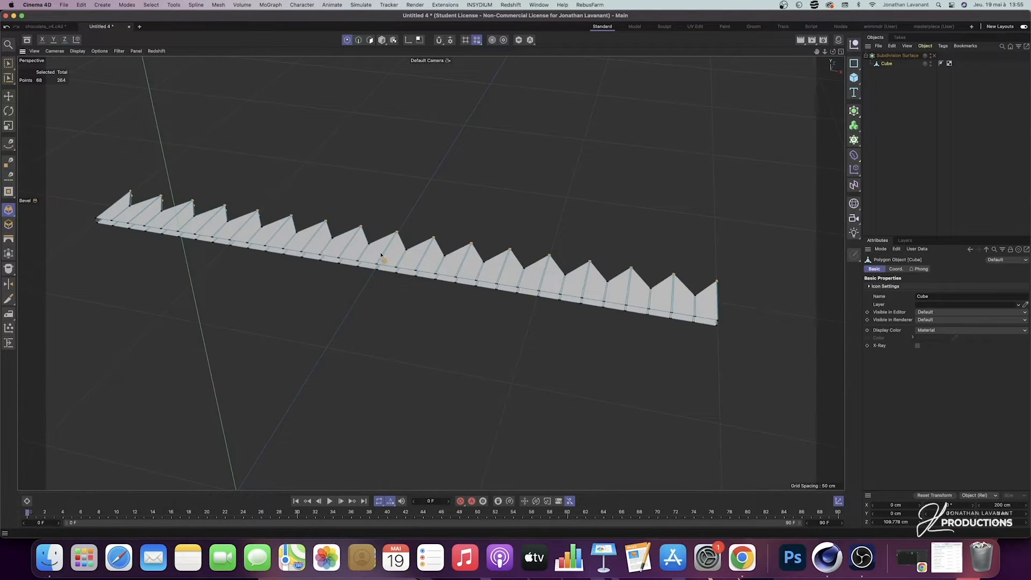
alt+right_drag(380, 258, 398, 94)
alt+drag(398, 183, 447, 201)
alt+right_drag(446, 201, 453, 152)
alt+middle_drag(464, 165, 459, 181)
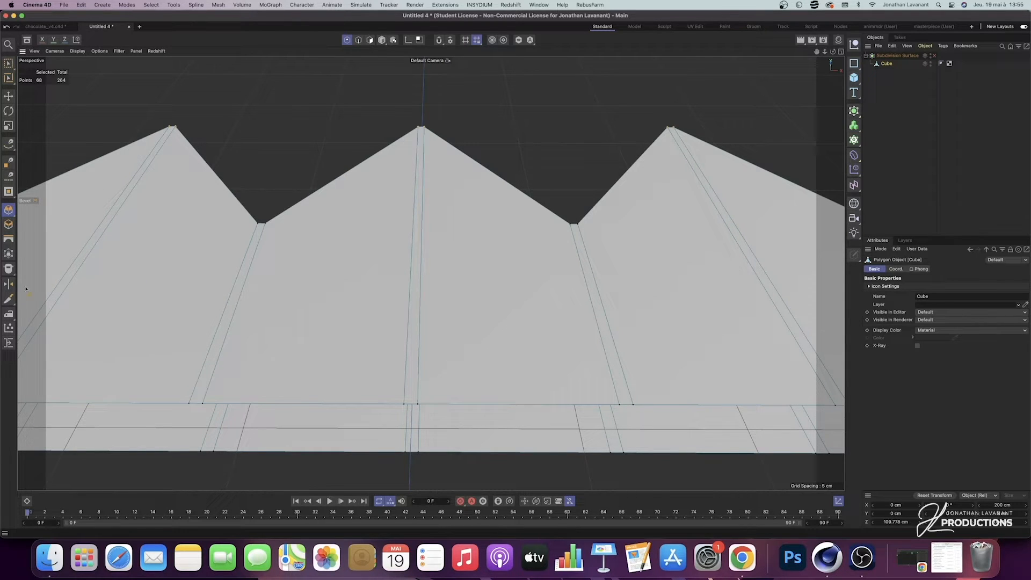
click(7, 300)
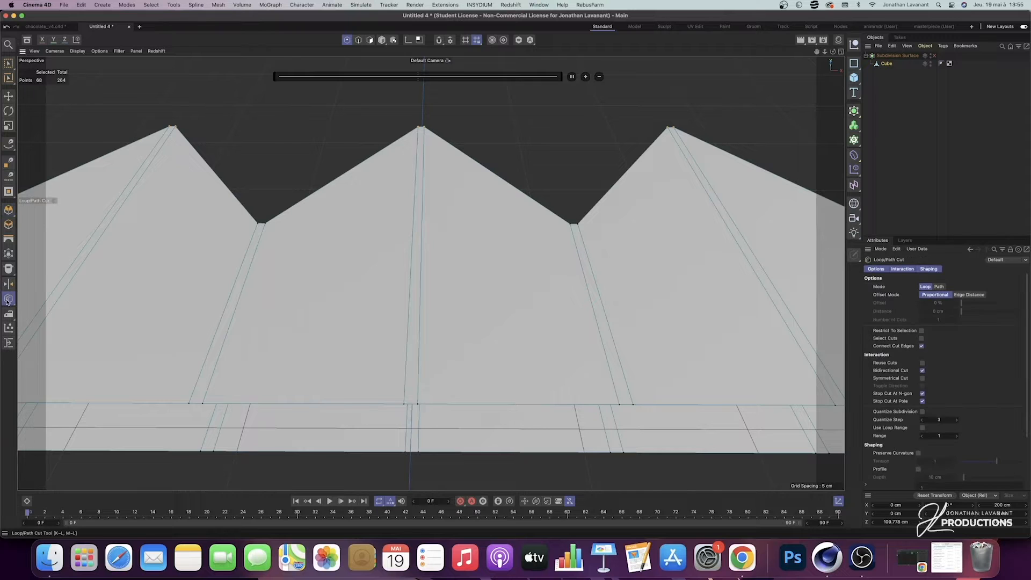
click(422, 128)
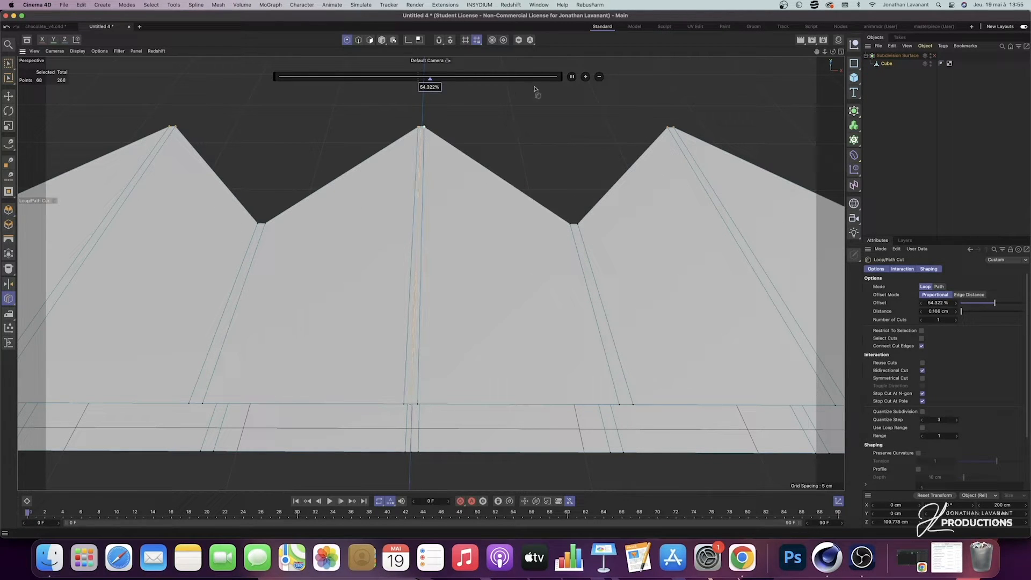
click(572, 77)
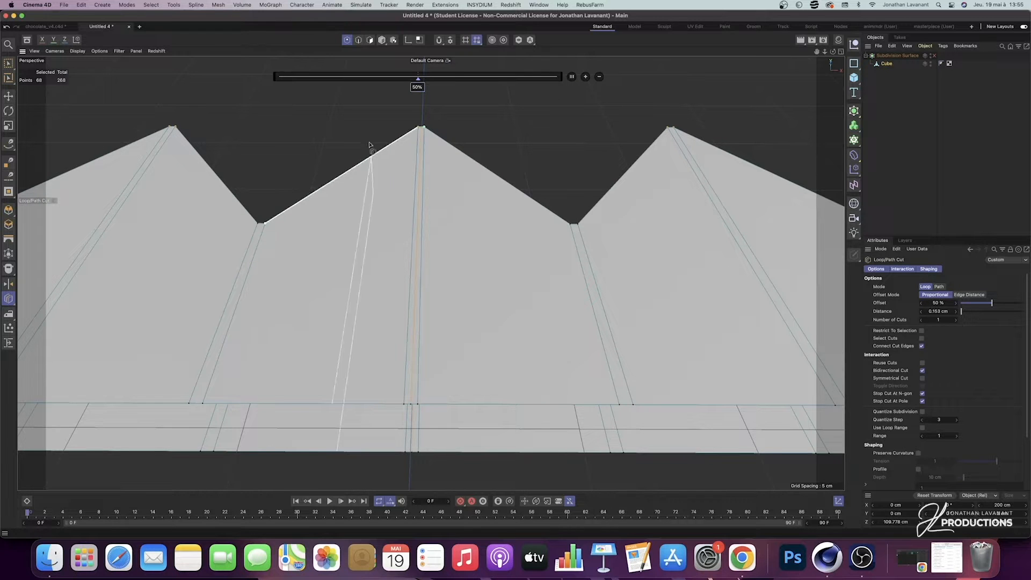
Step: In the top view, select all points on the negative X side of the centre loop and delete that half
scroll(367, 150, down, 10)
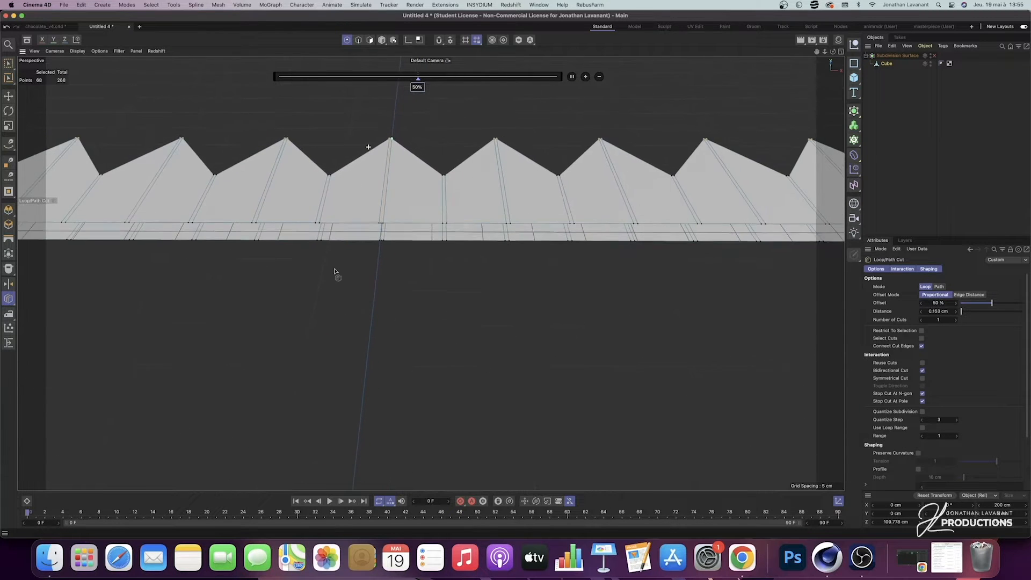
alt+middle_drag(382, 253, 608, 286)
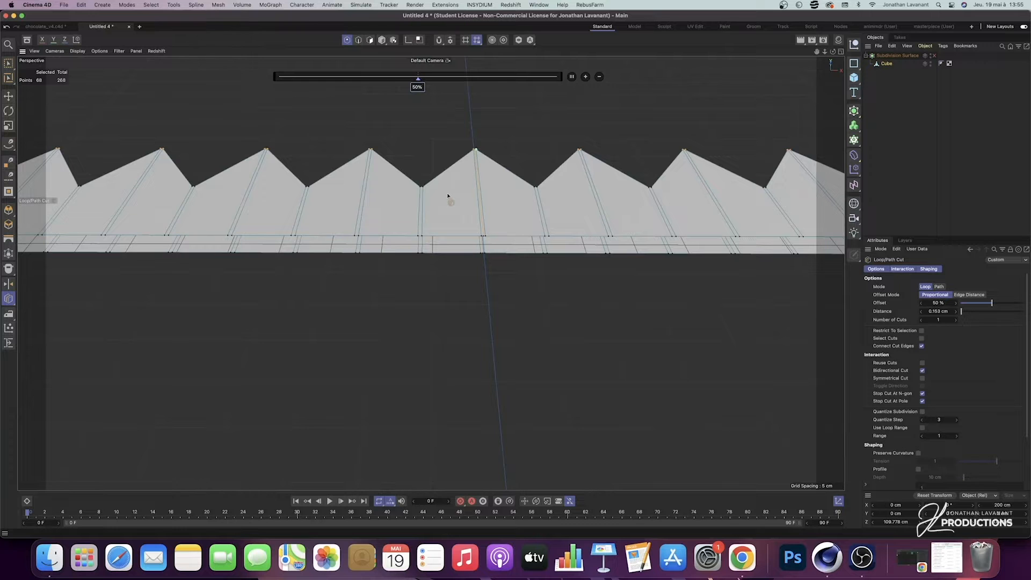
middle_click(434, 154)
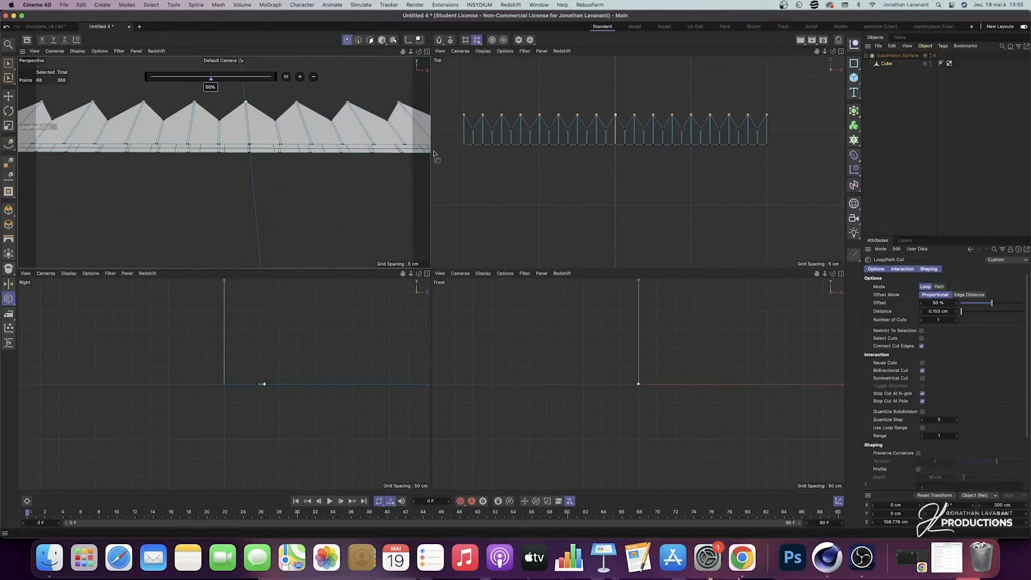
middle_click(520, 165)
alt+right_drag(346, 172, 661, 144)
click(8, 63)
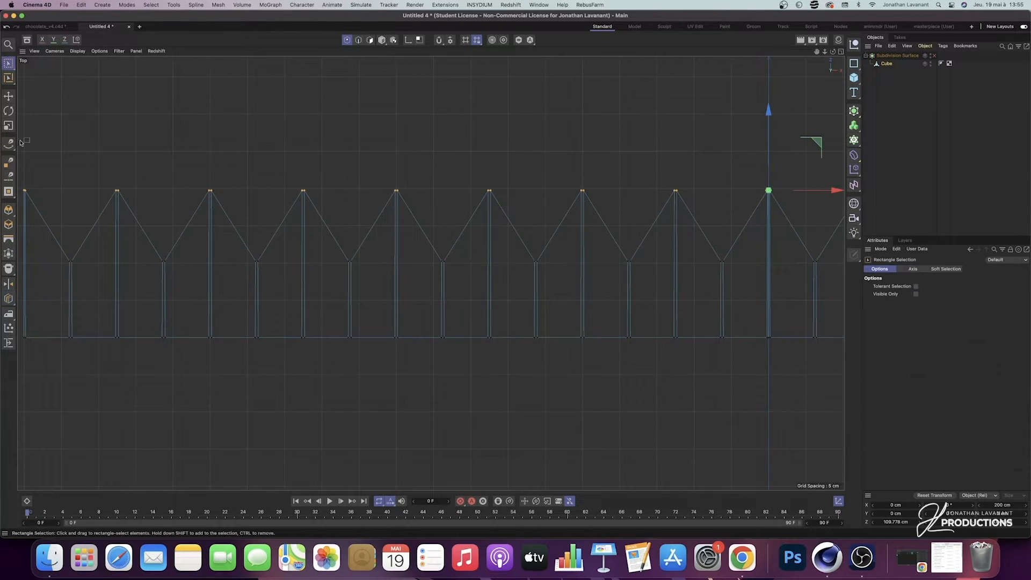
mouse_move(19, 174)
mouse_down()
mouse_move(92, 283)
mouse_move(556, 378)
mouse_move(769, 378)
mouse_up()
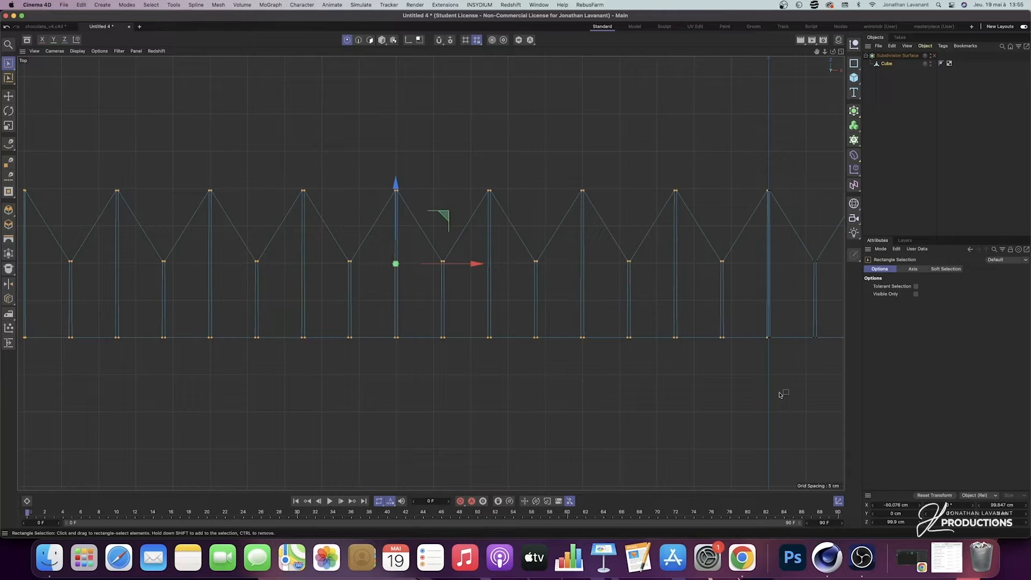
key(Delete)
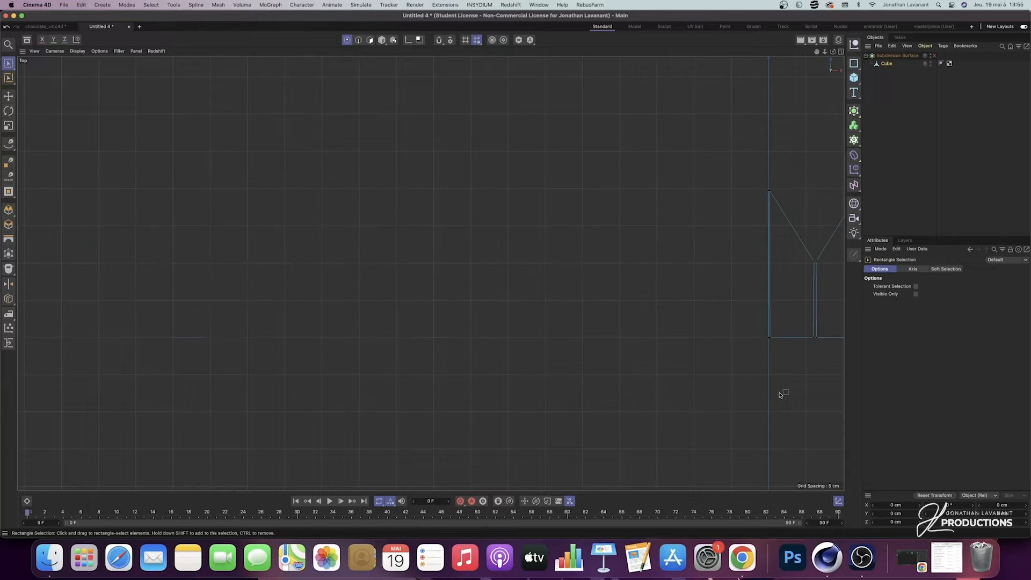
Step: Add a Symmetry object inside the Subdivision Surface, nest the remaining half strip under it, and review the mirrored result and Symmetry settings
middle_click(265, 118)
middle_click(348, 192)
alt+drag(480, 163, 574, 156)
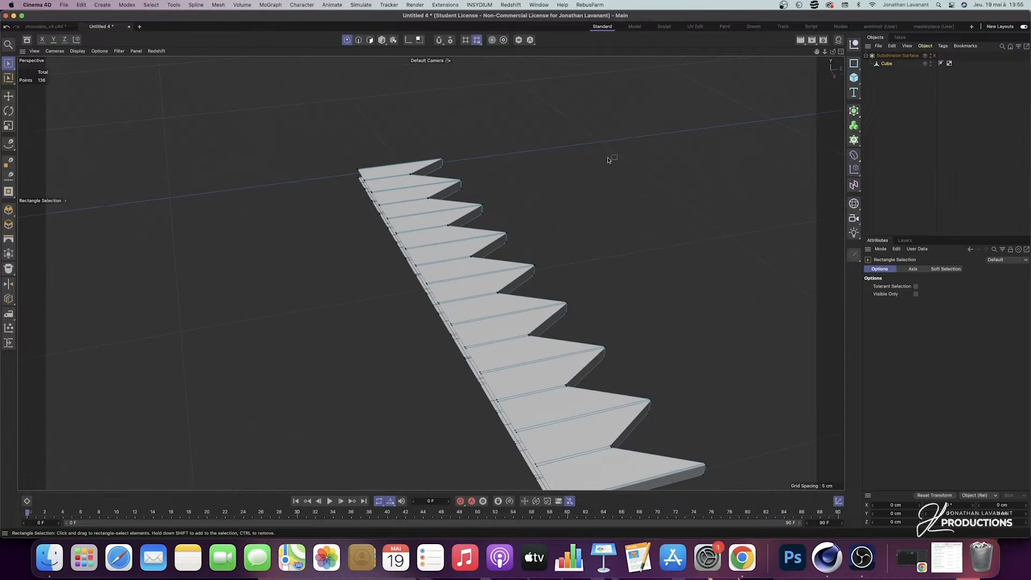
click(855, 111)
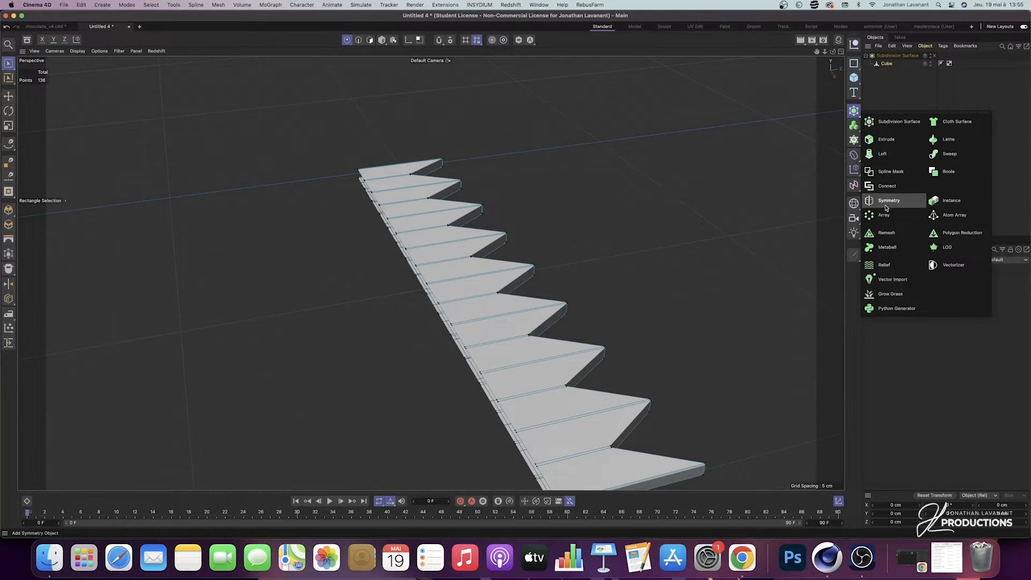
click(886, 208)
drag(898, 72, 893, 64)
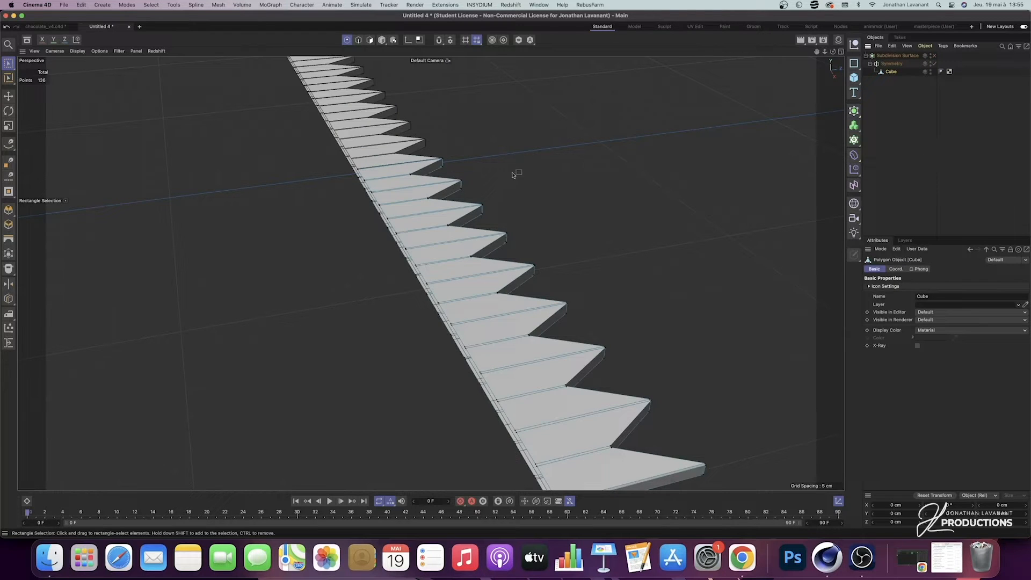
scroll(505, 171, down, 5)
alt+drag(504, 169, 430, 271)
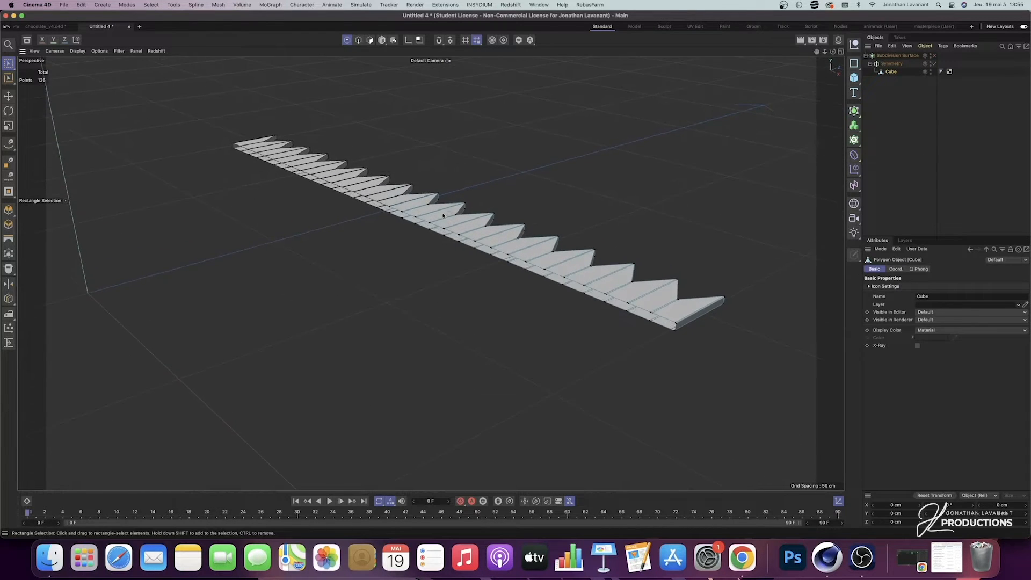
scroll(434, 150, up, 5)
alt+drag(435, 150, 486, 171)
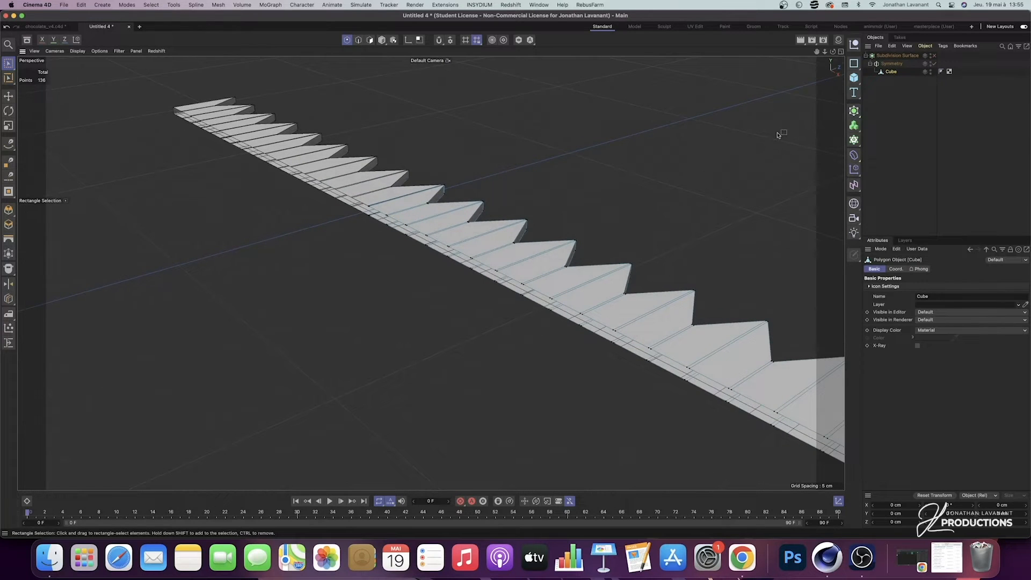
click(892, 64)
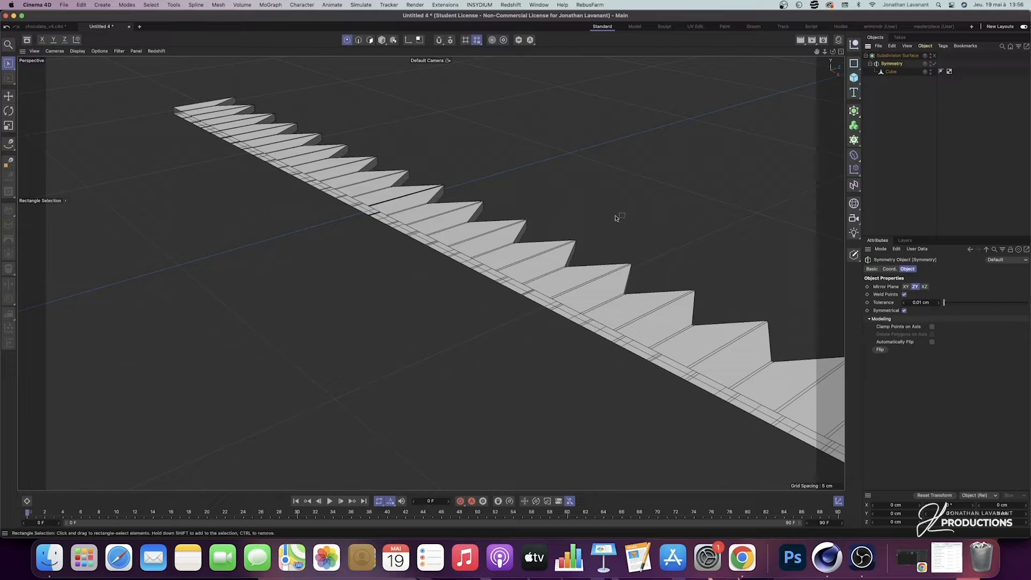
scroll(616, 214, down, 3)
alt+drag(666, 232, 634, 229)
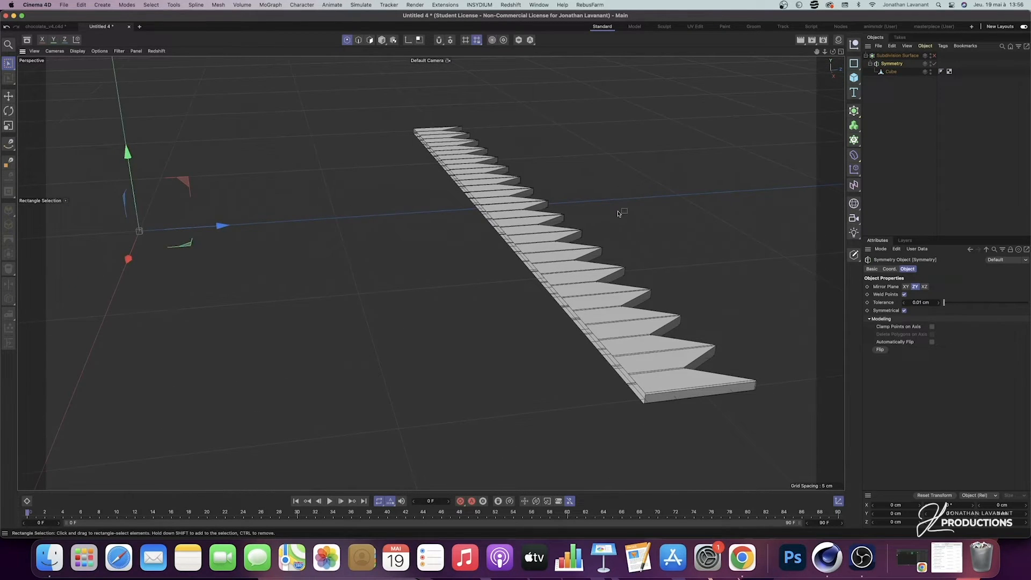
Step: Select the Cube's long straight back edges opposite the teeth and extrude them about 25 cm away from the teeth
click(891, 72)
click(358, 39)
key(e)
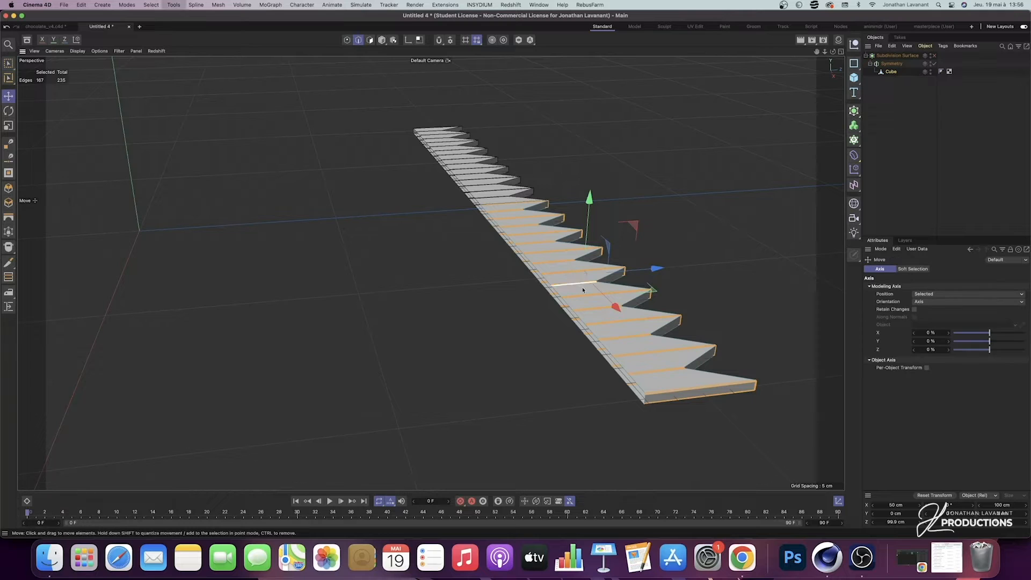
double_click(626, 369)
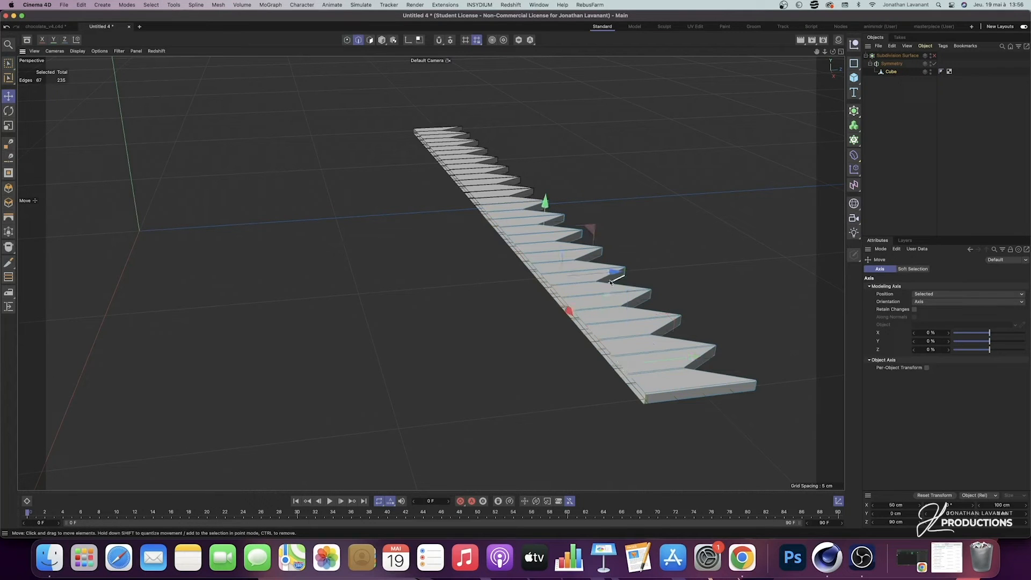
ctrl+drag(617, 272, 504, 288)
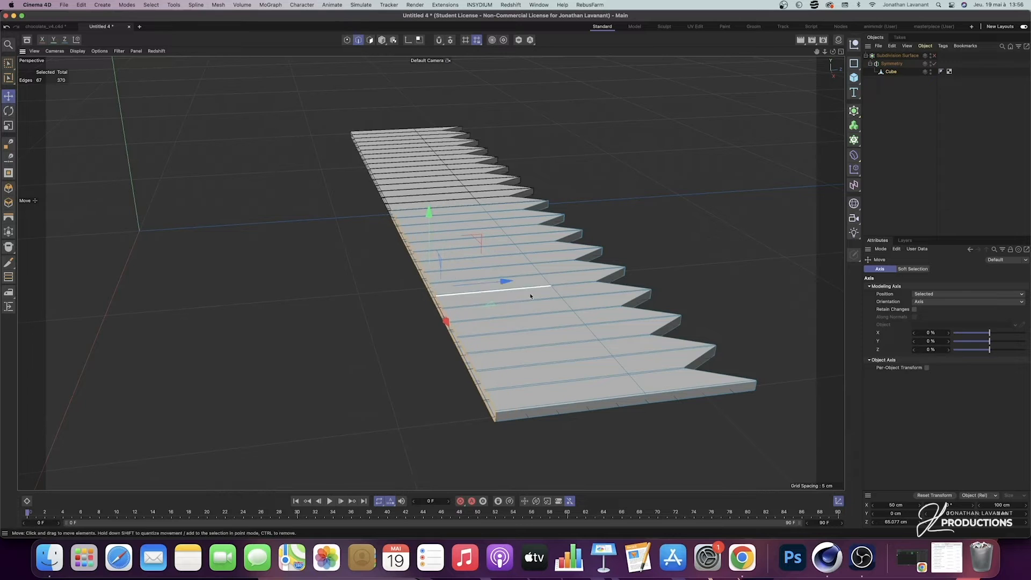
Step: Cut a loop at 5.54% beside the extrusion seam and move the original seam loop about 8.6 cm toward the teeth
alt+drag(597, 325, 585, 292)
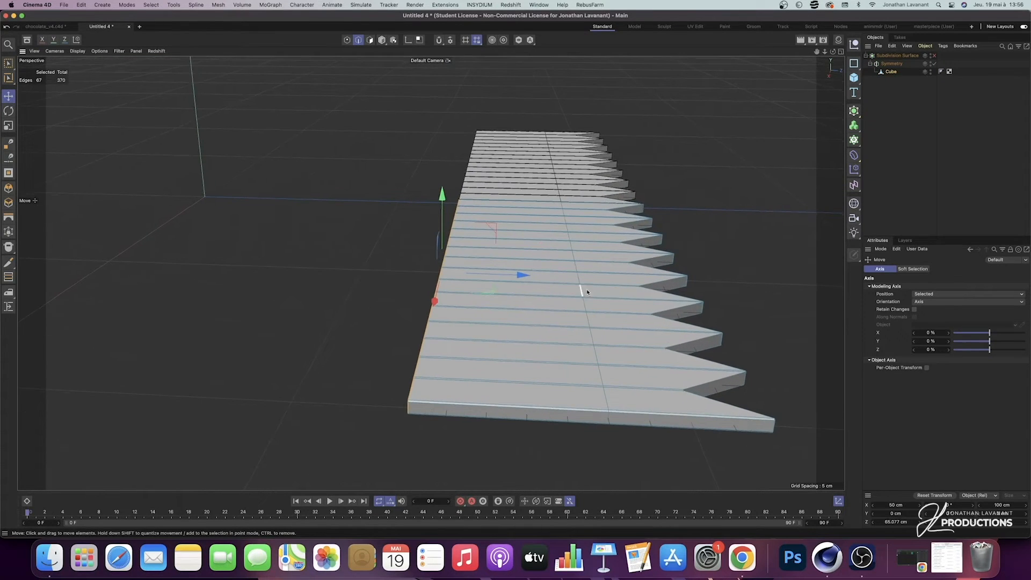
key(k)
key(l)
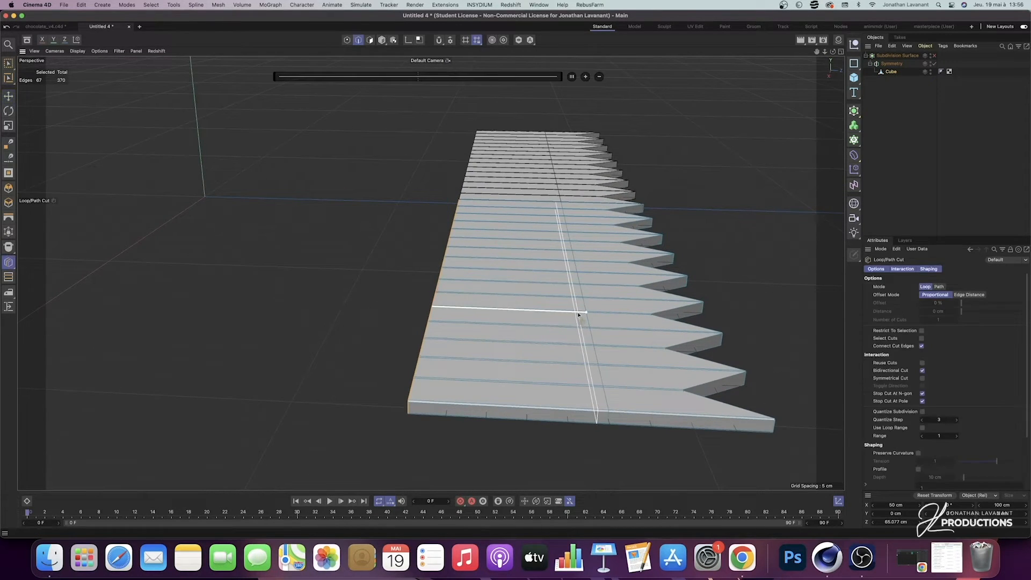
click(578, 315)
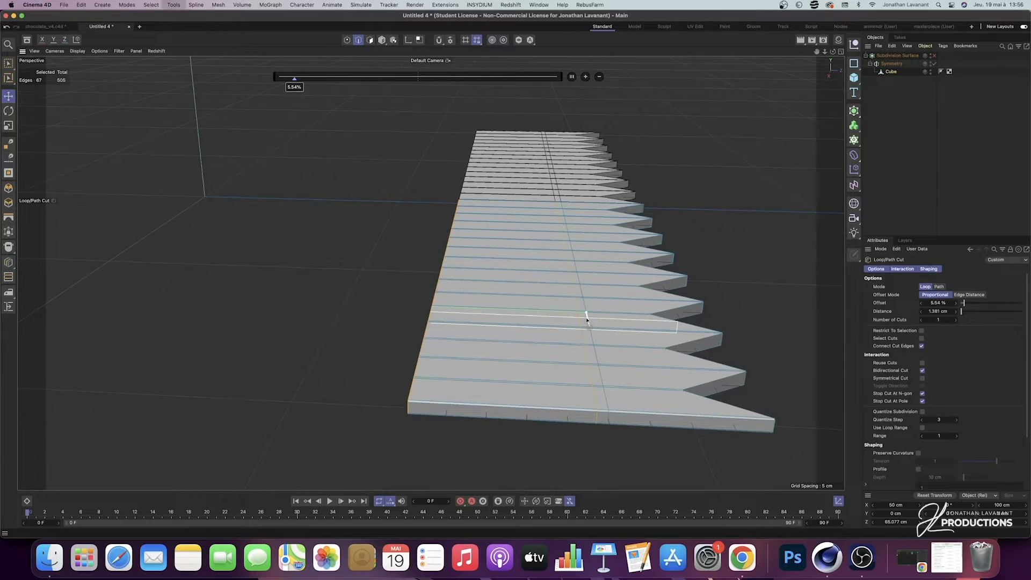
key(e)
drag(648, 281, 695, 280)
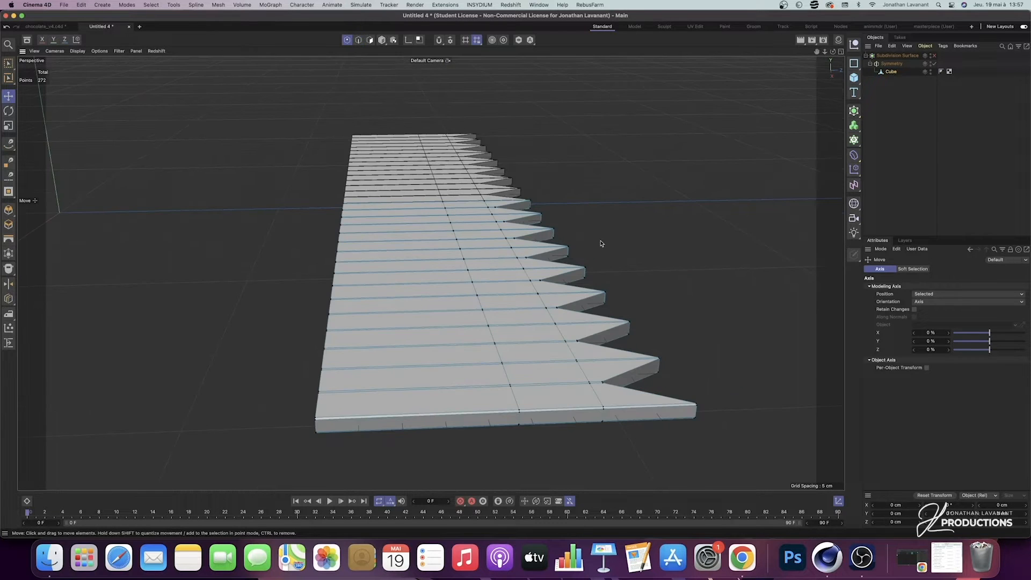
Step: Select the row of points just behind the tooth valleys in the top view, leaving out the outer end, and scale it up vertically
scroll(601, 250, up, 10)
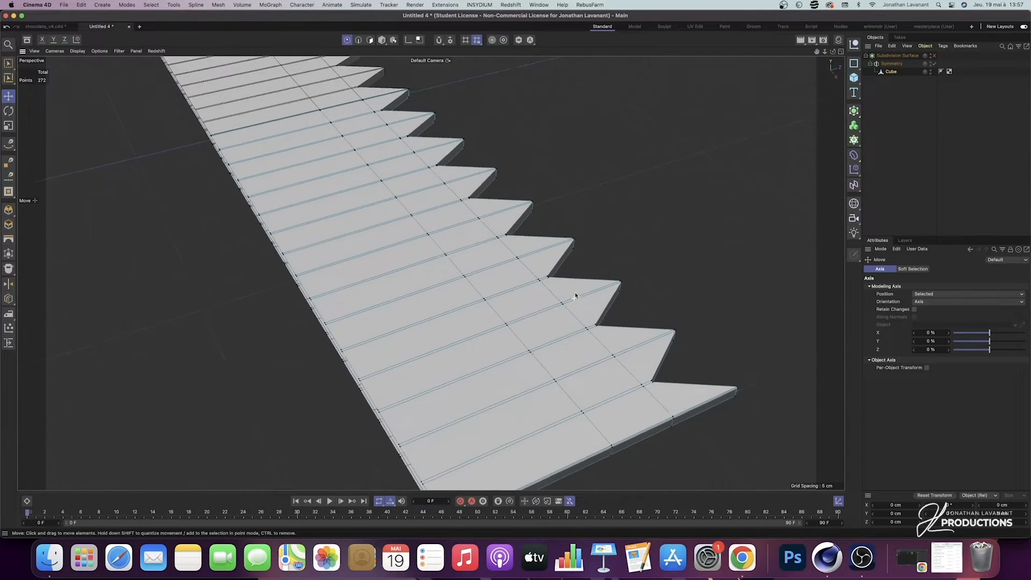
alt+drag(629, 260, 643, 274)
middle_click(654, 269)
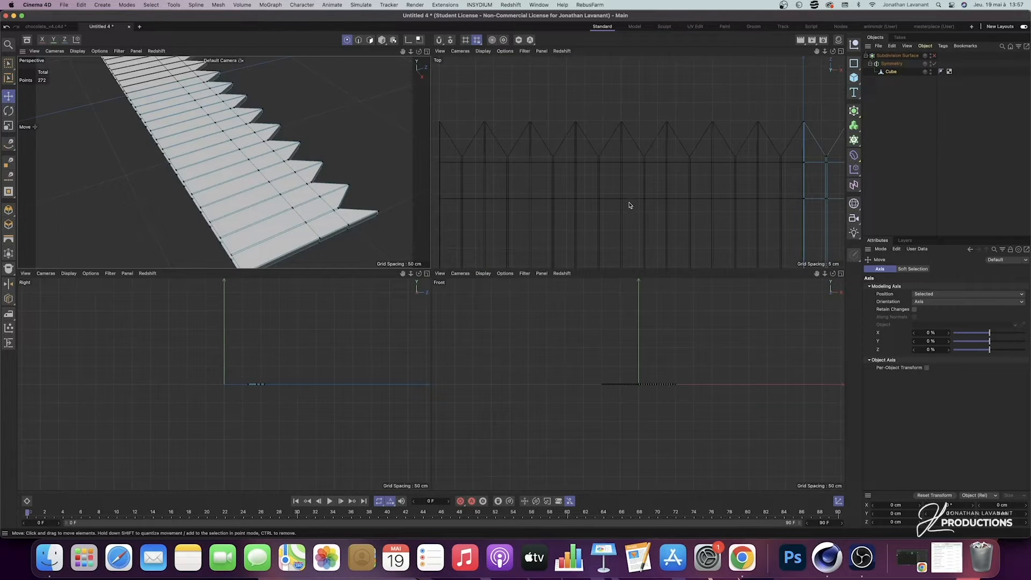
middle_click(630, 207)
scroll(679, 194, down, 7)
alt+middle_drag(740, 238, 423, 244)
scroll(462, 220, up, 4)
alt+middle_drag(527, 222, 440, 217)
scroll(450, 219, up, 2)
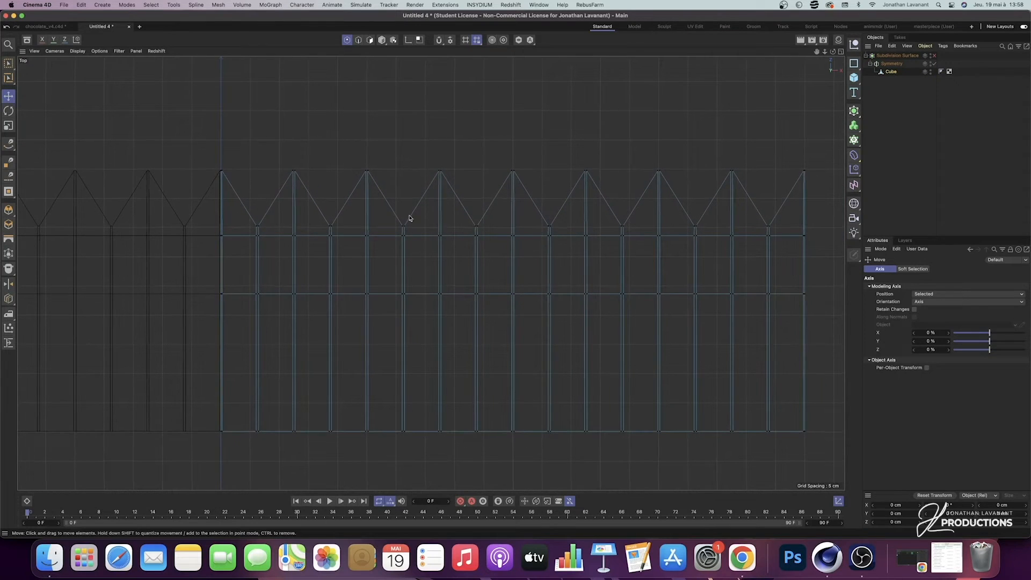
click(8, 63)
drag(213, 233, 789, 245)
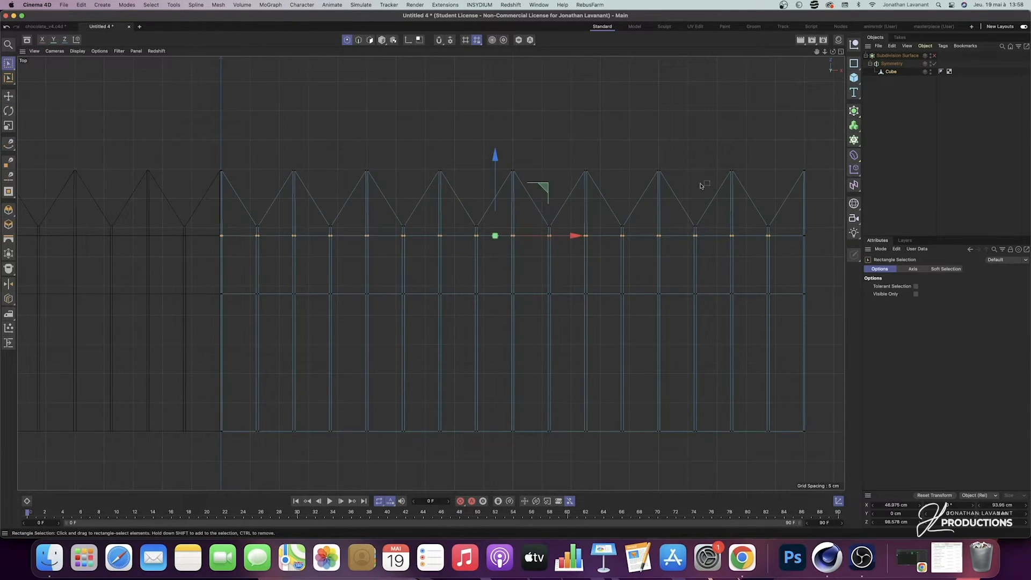
middle_click(572, 107)
middle_click(354, 191)
alt+drag(475, 219, 594, 211)
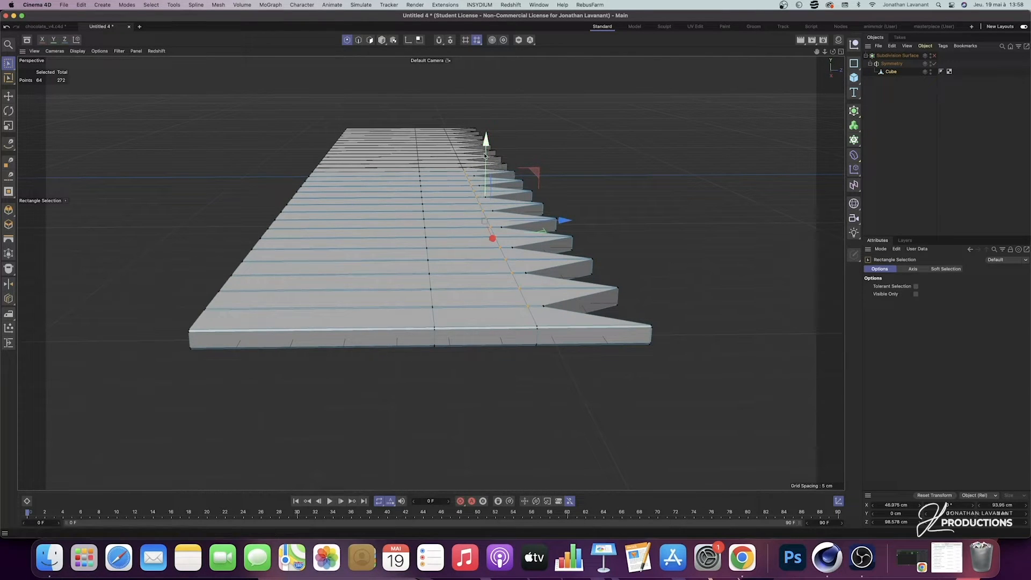
key(t)
mouse_move(486, 141)
mouse_down()
mouse_move(487, 108)
mouse_move(487, 127)
mouse_up()
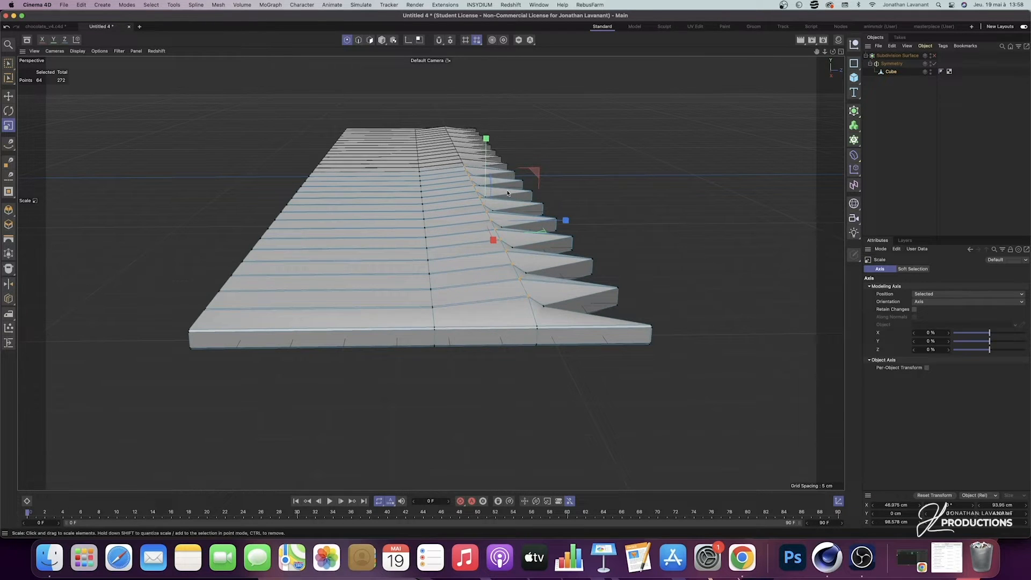
Step: Merge the close point pairs in the selected row with Optimize at a raised tolerance and inspect the resulting topology
right_click(532, 299)
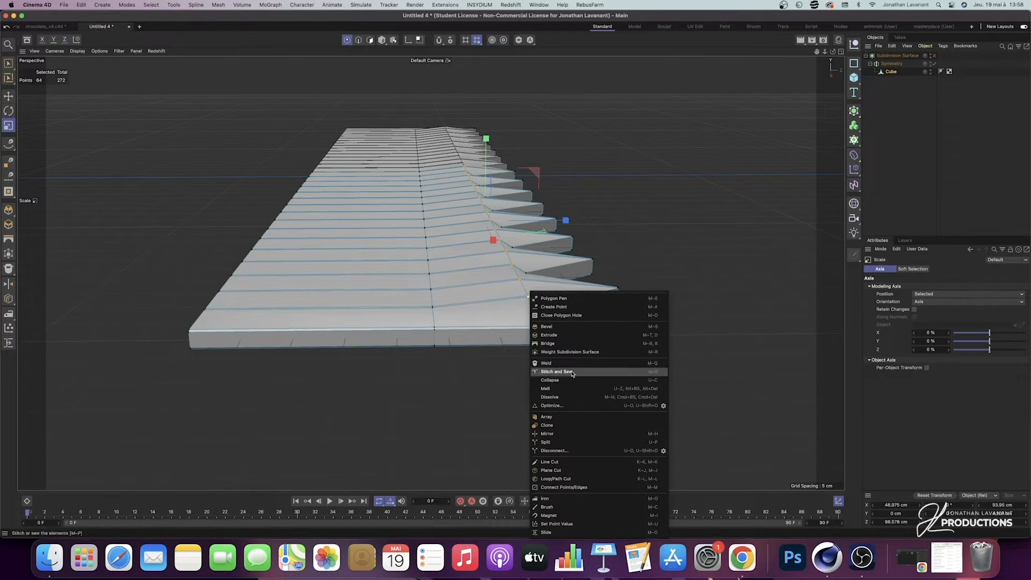
click(663, 406)
click(670, 415)
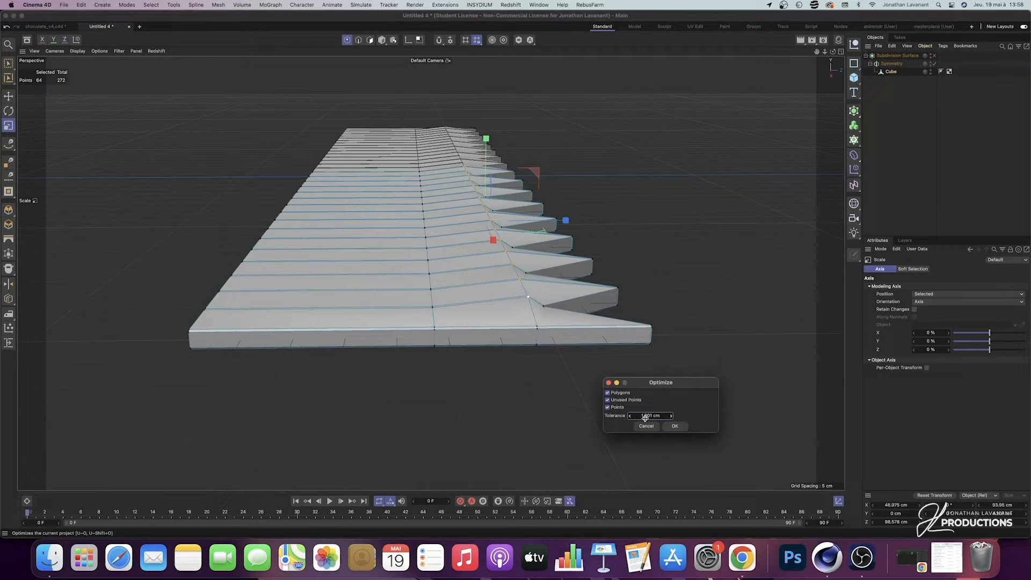
click(675, 427)
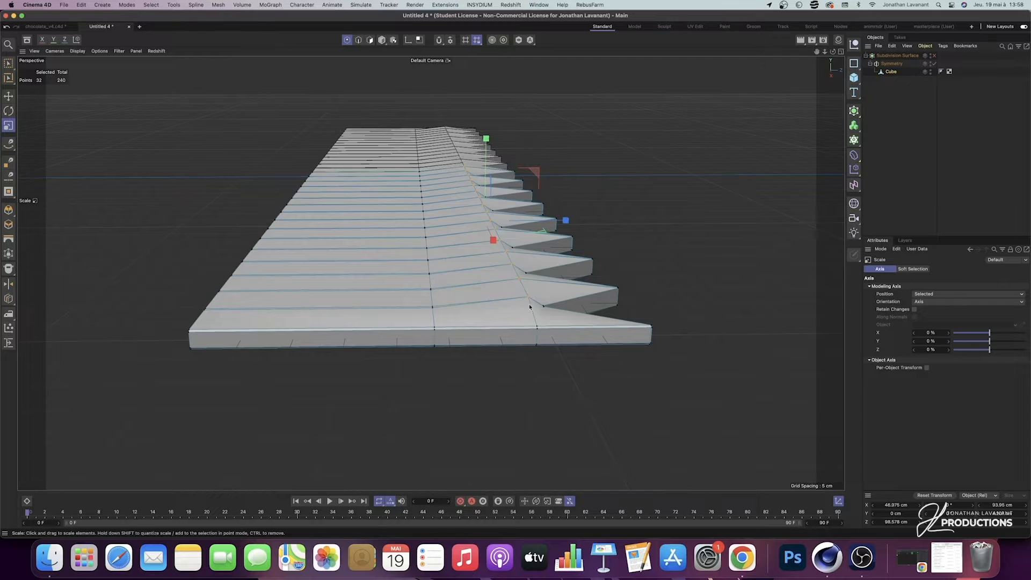
scroll(530, 306, up, 6)
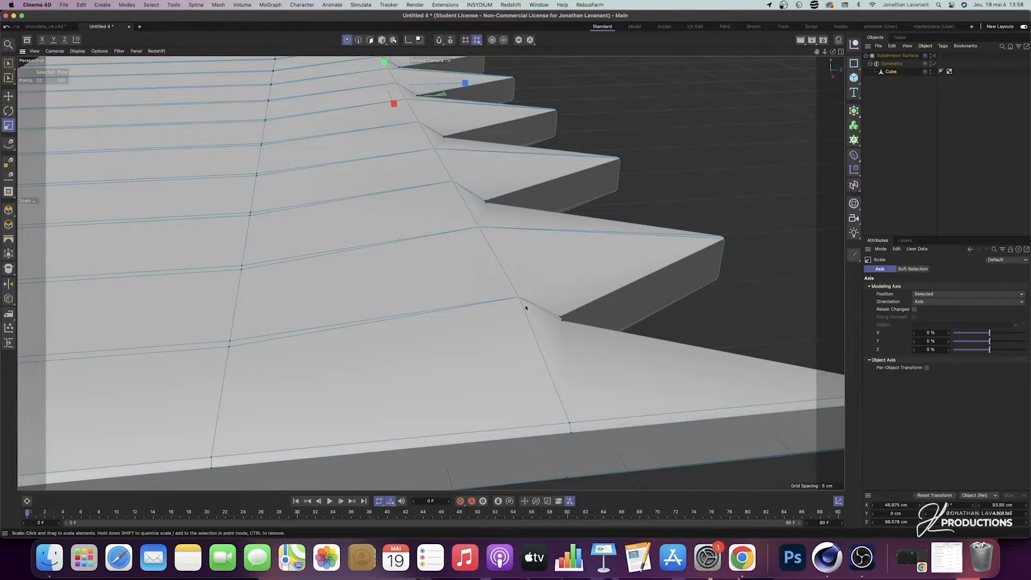
scroll(527, 308, down, 3)
mouse_move(526, 372)
alt+mouse_down()
mouse_move(518, 301)
mouse_move(528, 361)
alt+mouse_up()
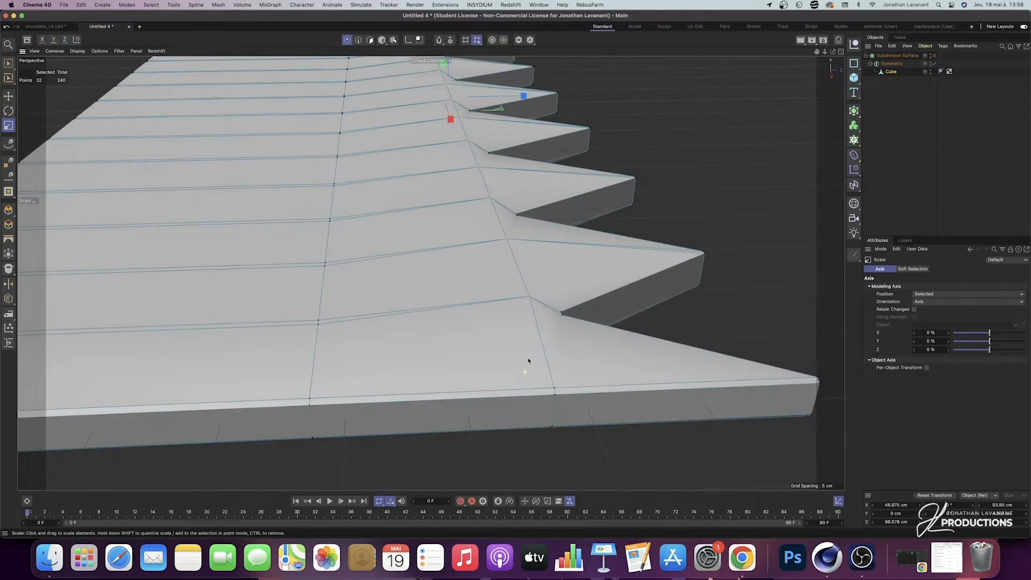
scroll(539, 362, down, 4)
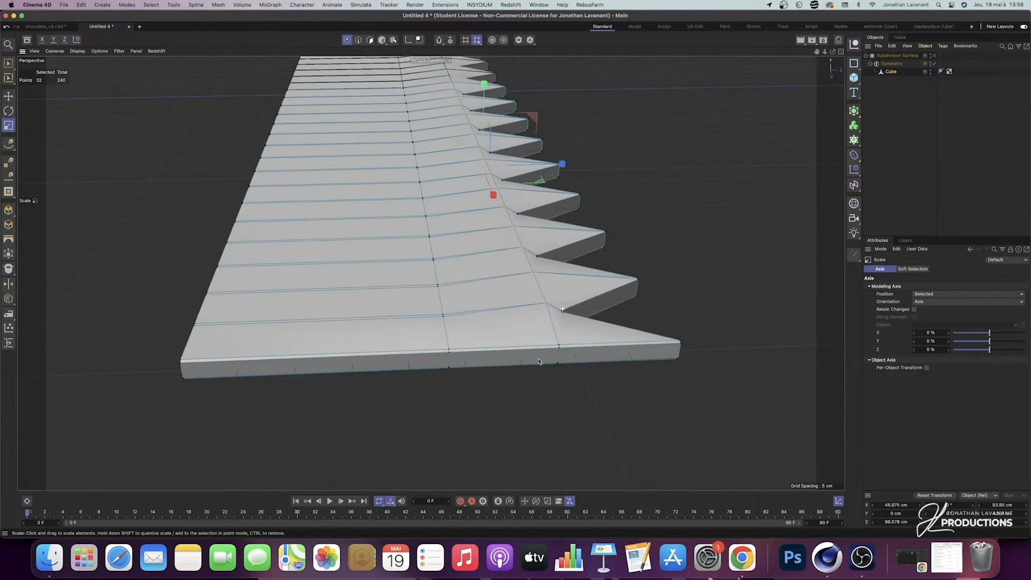
Step: In the right view, select the column of points behind the tooth valleys and scale it down vertically to thin the strip there
middle_click(679, 312)
middle_click(301, 348)
scroll(517, 285, up, 10)
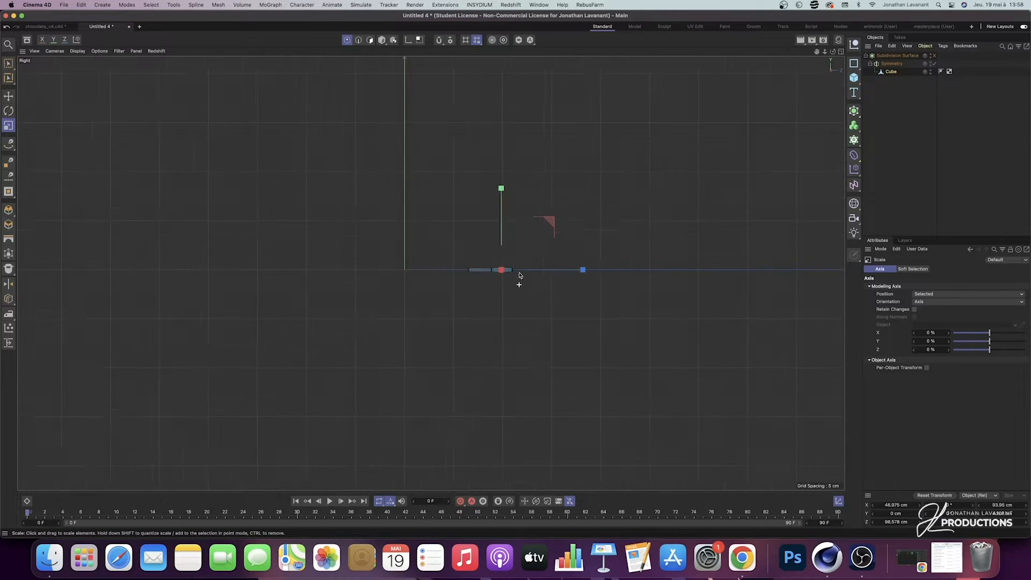
scroll(474, 250, up, 3)
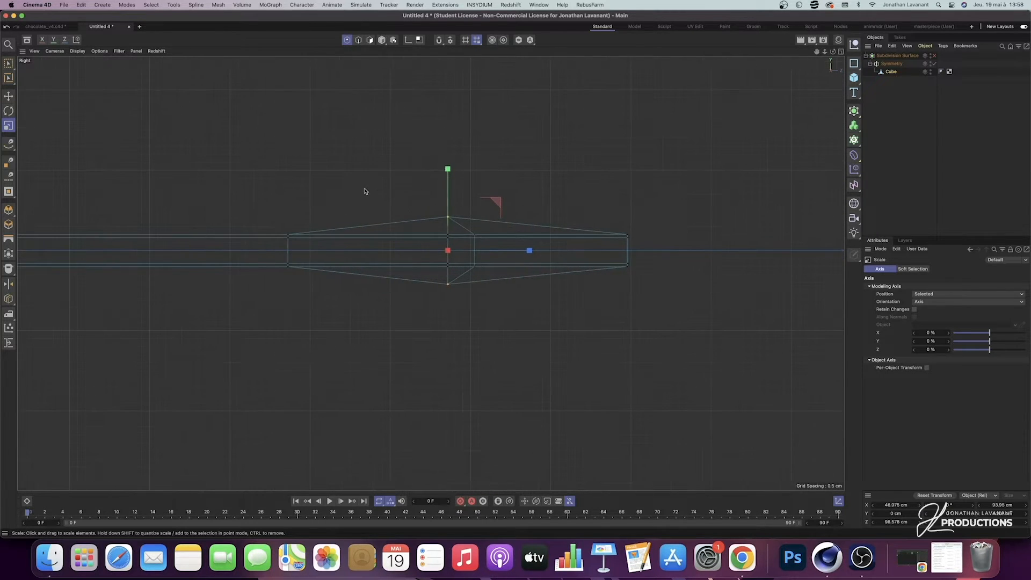
key(0)
drag(433, 189, 465, 347)
key(t)
drag(448, 170, 447, 219)
click(390, 192)
middle_click(389, 193)
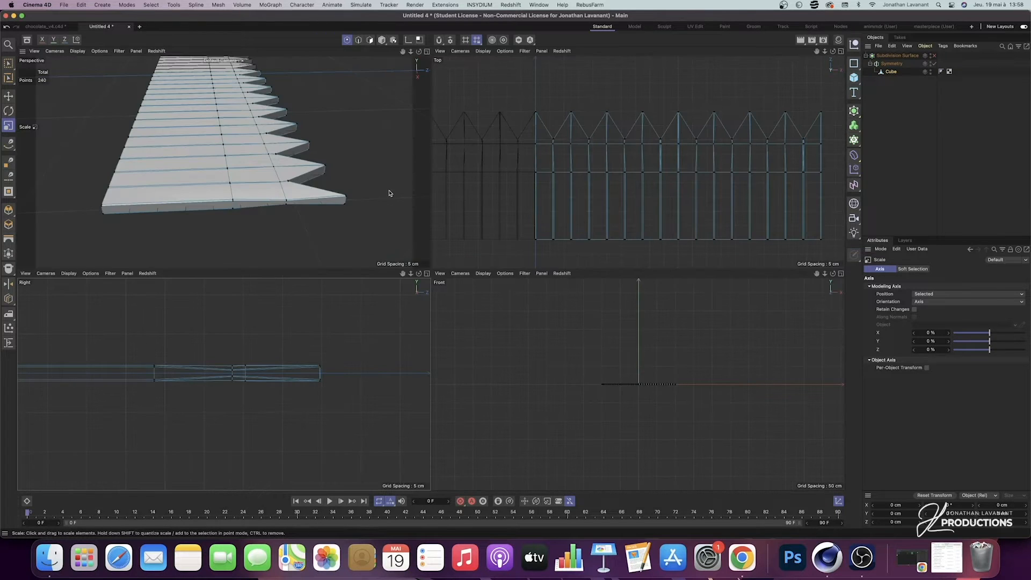
middle_click(389, 192)
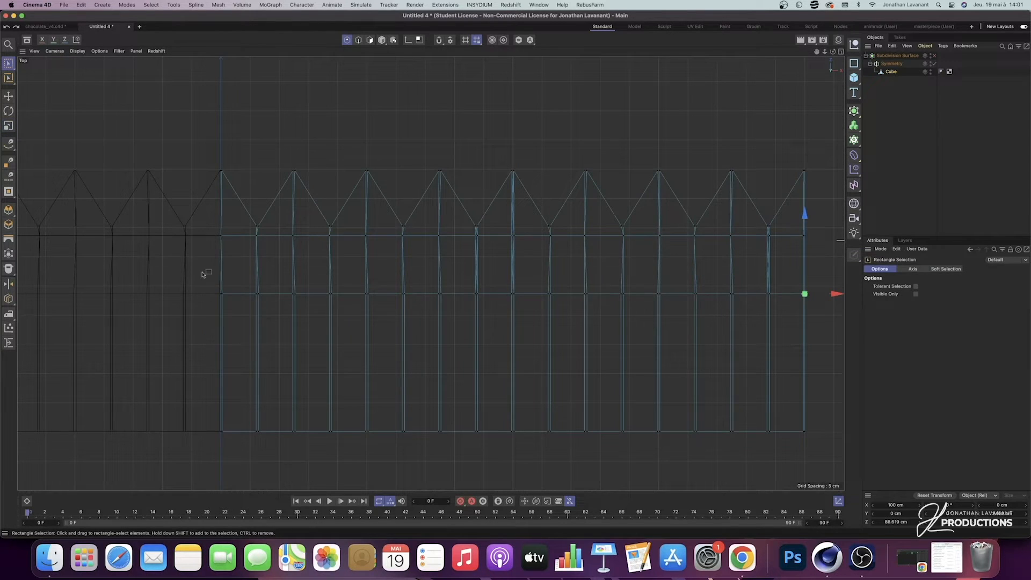
Step: Select all points of the middle loop and the back edge in the top view and merge their close pairs with Optimize
drag(196, 267, 831, 451)
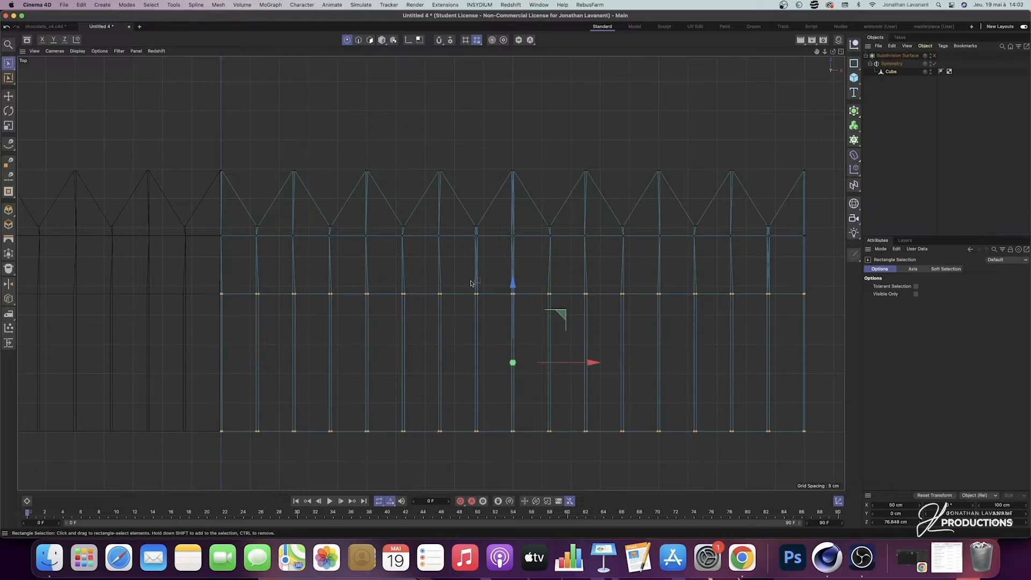
middle_click(374, 179)
middle_click(255, 184)
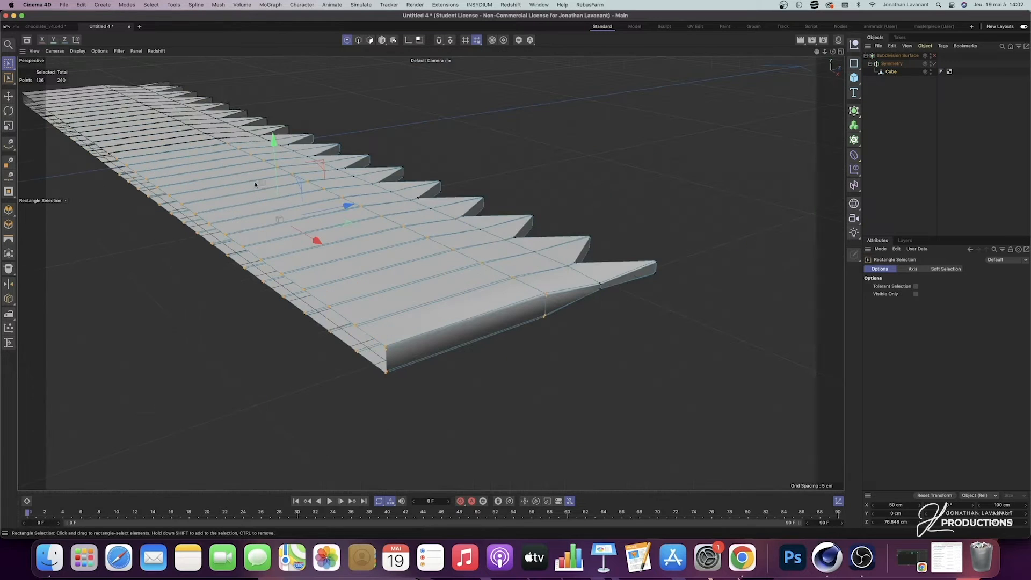
right_click(367, 338)
click(420, 408)
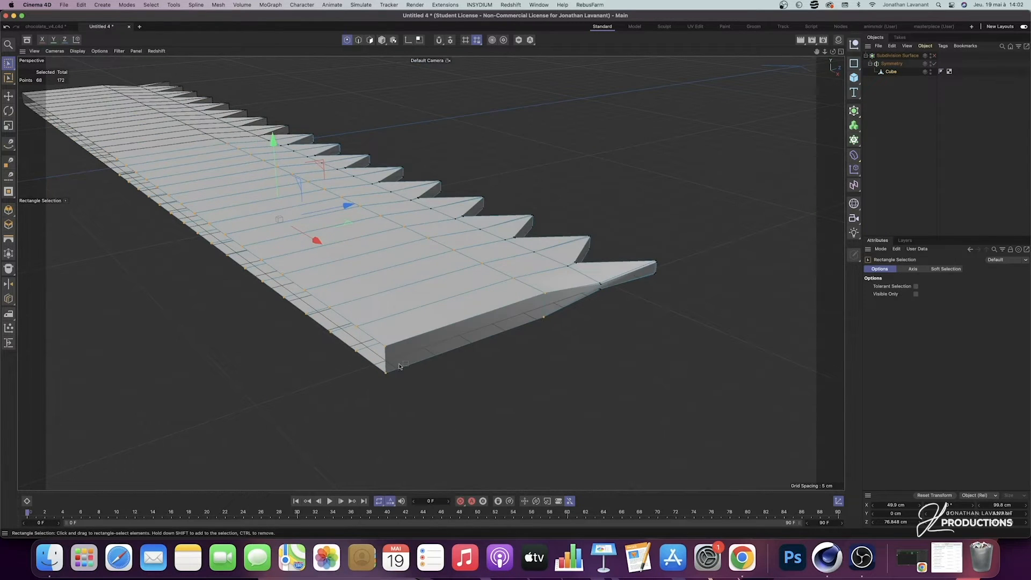
Step: Examine the merged back section in perspective and the strip's side profile in the right view
alt+right_drag(415, 310, 405, 320)
alt+drag(405, 320, 329, 304)
alt+right_drag(400, 321, 419, 289)
middle_click(539, 384)
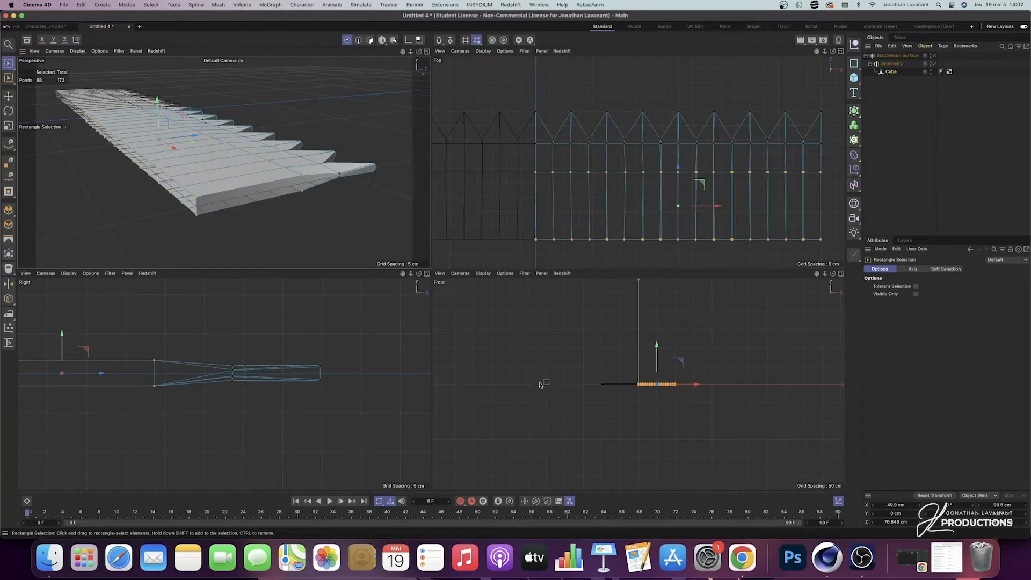
middle_click(407, 333)
alt+right_drag(550, 298, 514, 315)
alt+middle_drag(513, 315, 559, 316)
alt+right_drag(646, 301, 647, 289)
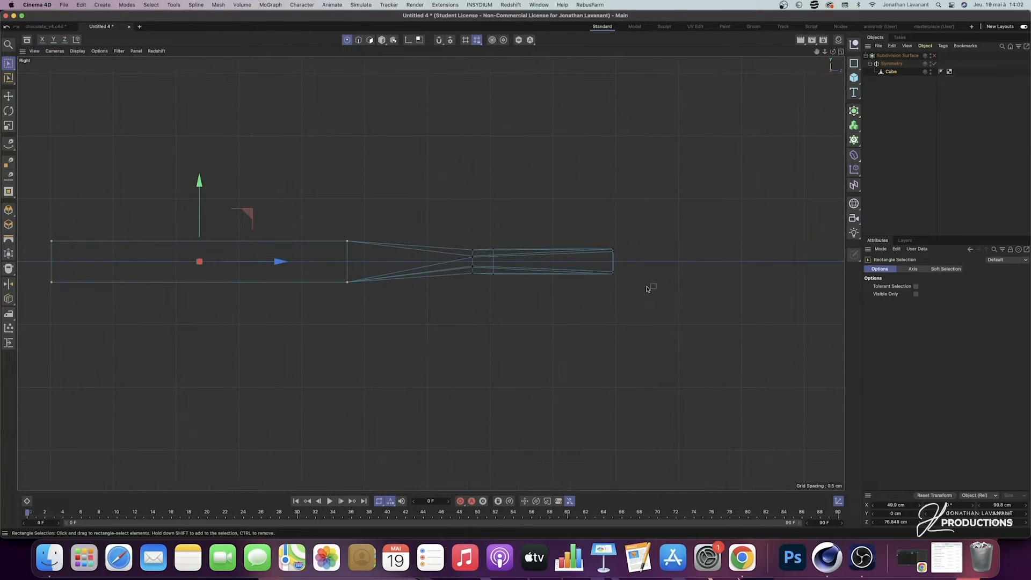
Step: In the right view, select the points at the tooth tips and scale them down vertically to taper the strip's front end
drag(642, 220, 609, 284)
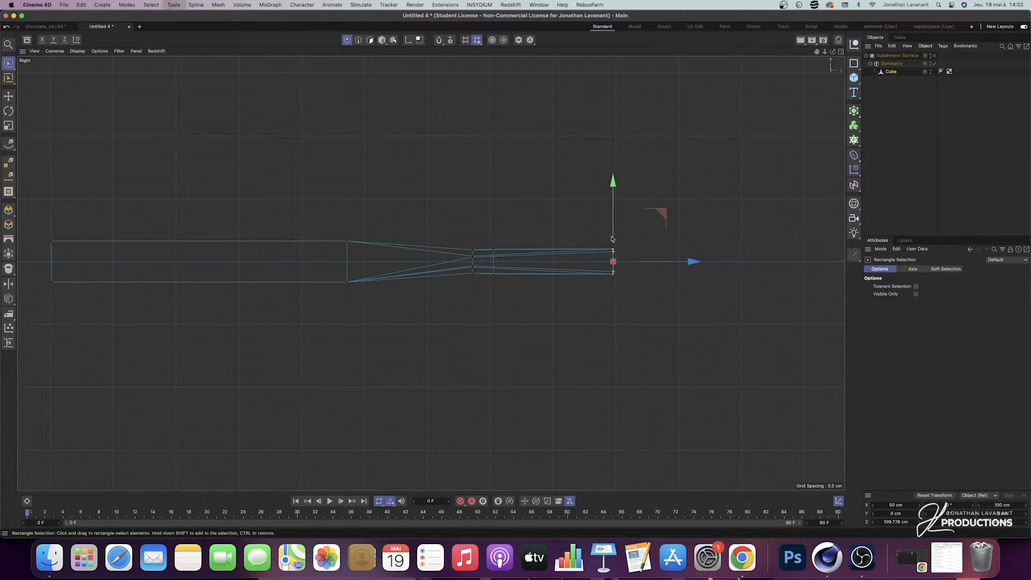
key(t)
drag(616, 186, 615, 226)
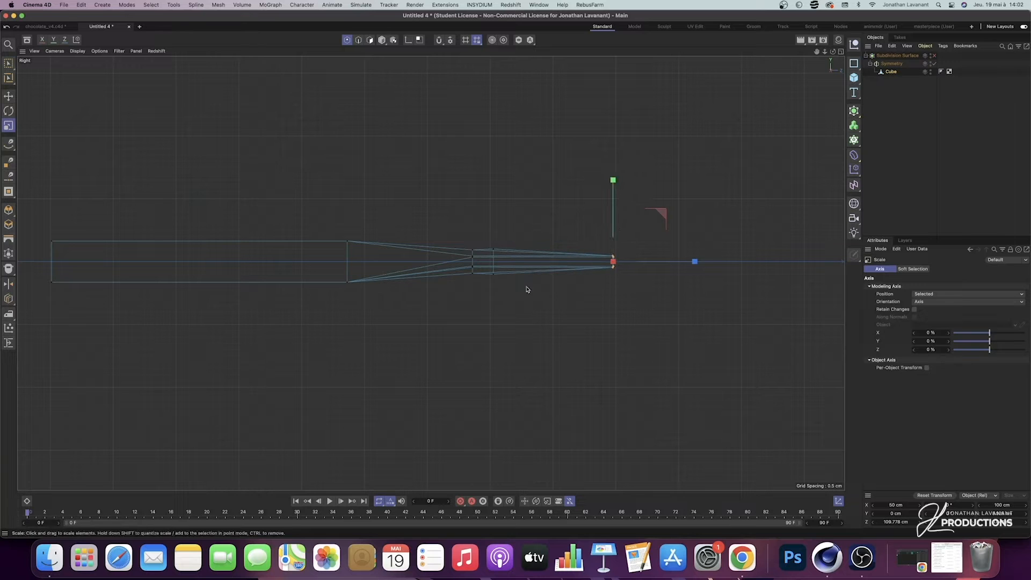
Step: Select the two columns of points around the tooth valleys and scale them down vertically to thin the strip there
alt+right_drag(508, 306, 518, 289)
alt+middle_drag(518, 289, 564, 299)
drag(549, 176, 491, 288)
key(super+z)
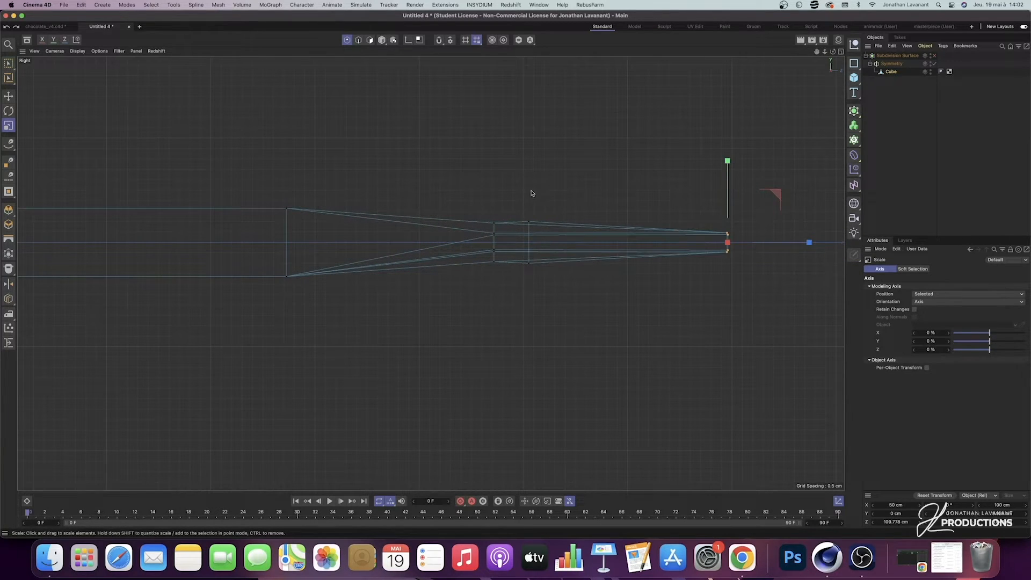
drag(465, 189, 557, 306)
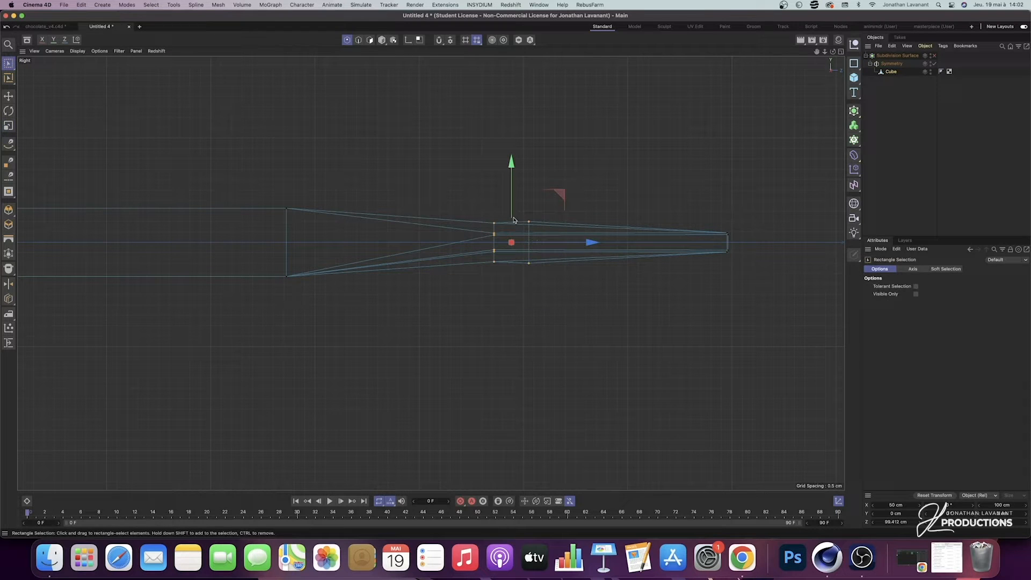
drag(510, 180, 510, 196)
Step: Select the column of points where the thick back section begins and scale it down vertically
alt+middle_drag(719, 207, 758, 209)
alt+right_drag(758, 209, 705, 208)
key(0)
drag(661, 175, 614, 304)
key(t)
drag(630, 160, 630, 195)
Step: Scale the points of the strip's back edge down vertically and check the thinner profile in perspective
key(0)
drag(293, 174, 172, 320)
key(t)
drag(215, 160, 216, 194)
middle_click(396, 184)
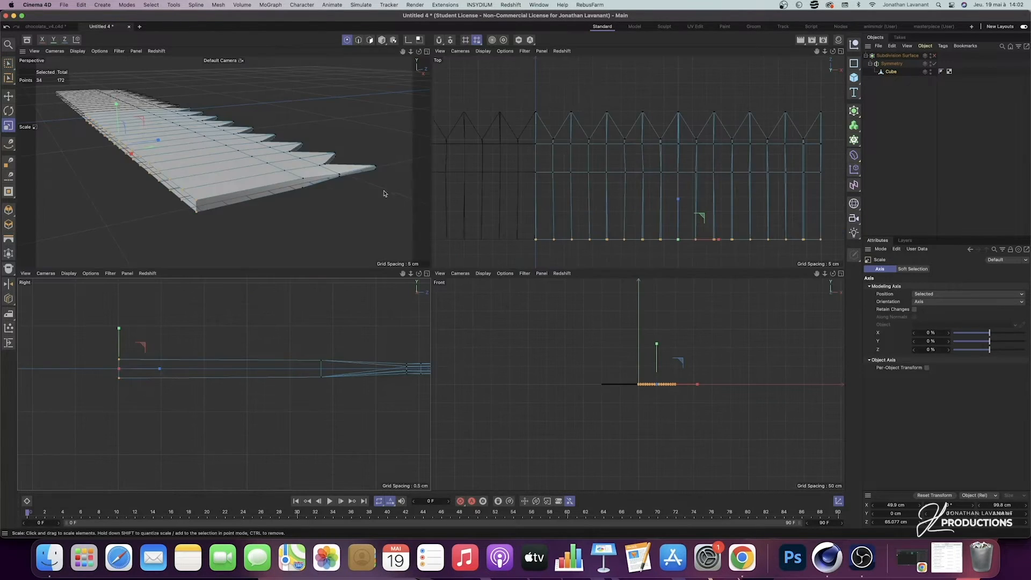
middle_click(387, 191)
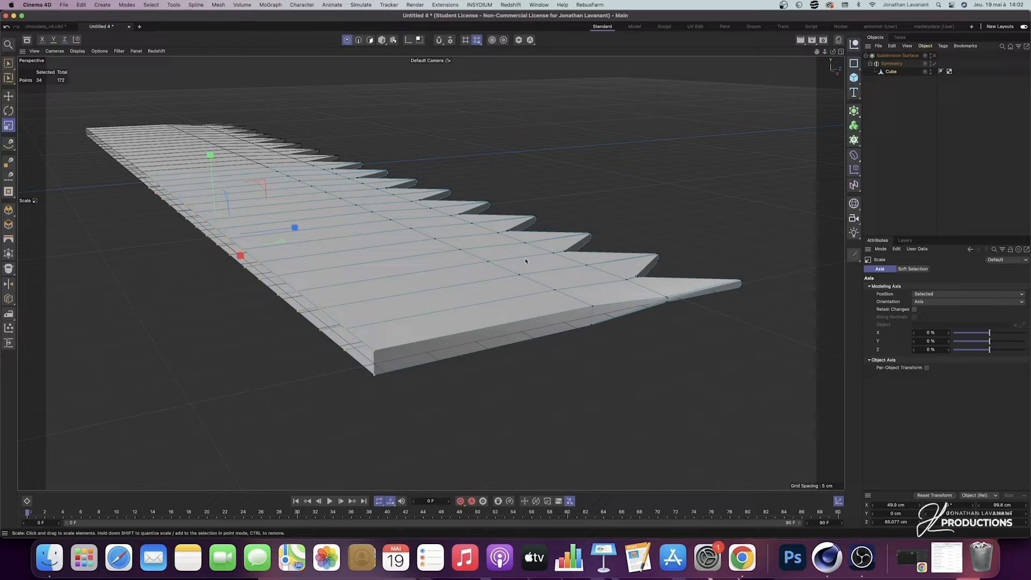
Step: In the top view, select the outermost lengthwise row of points behind the teeth and set its X size to 0 cm
middle_click(521, 302)
middle_click(696, 214)
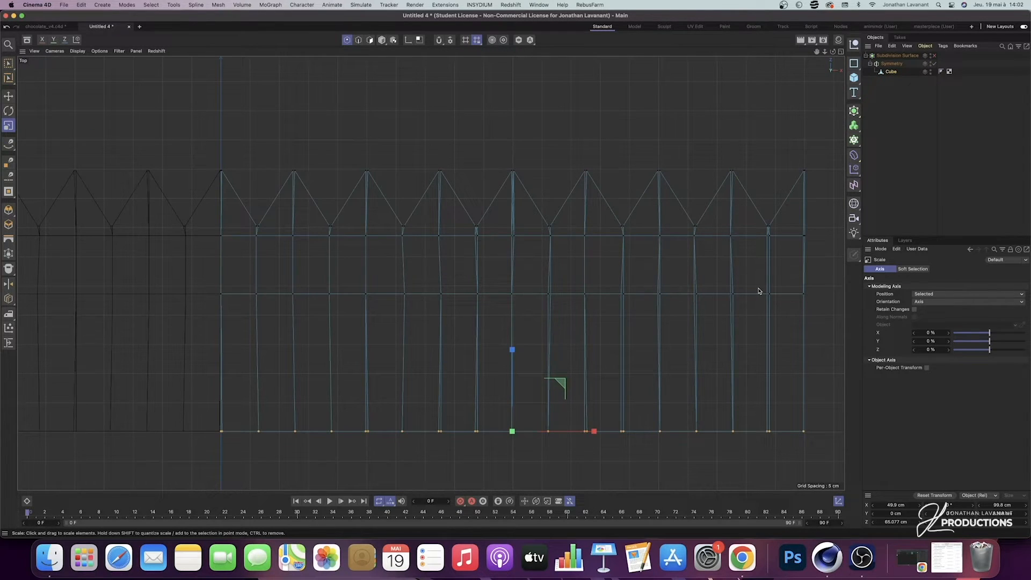
alt+middle_drag(762, 289, 551, 262)
alt+right_drag(553, 260, 555, 230)
alt+middle_drag(583, 243, 583, 256)
alt+right_drag(583, 256, 506, 198)
alt+middle_drag(506, 198, 448, 157)
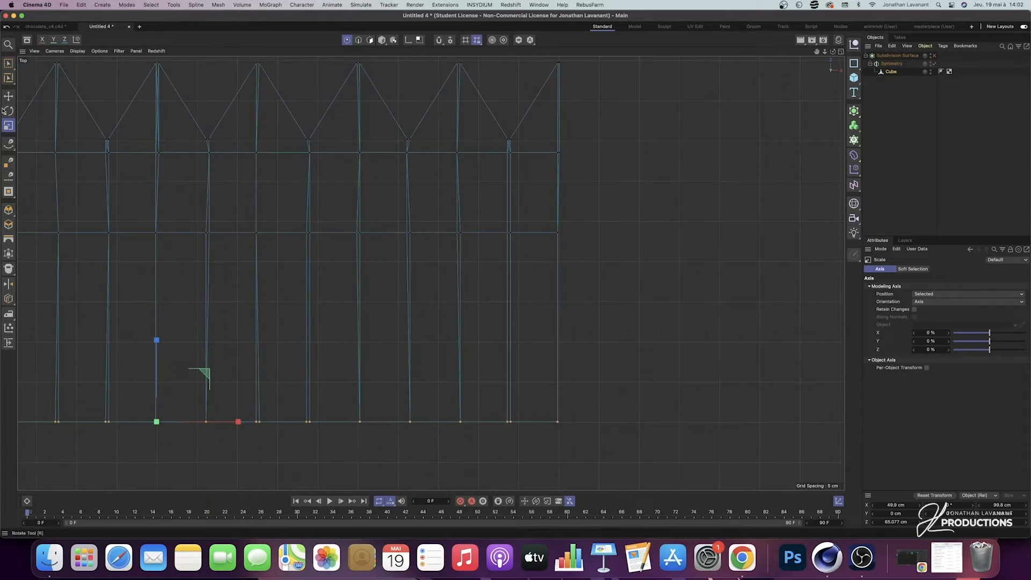
click(8, 64)
drag(612, 135, 542, 429)
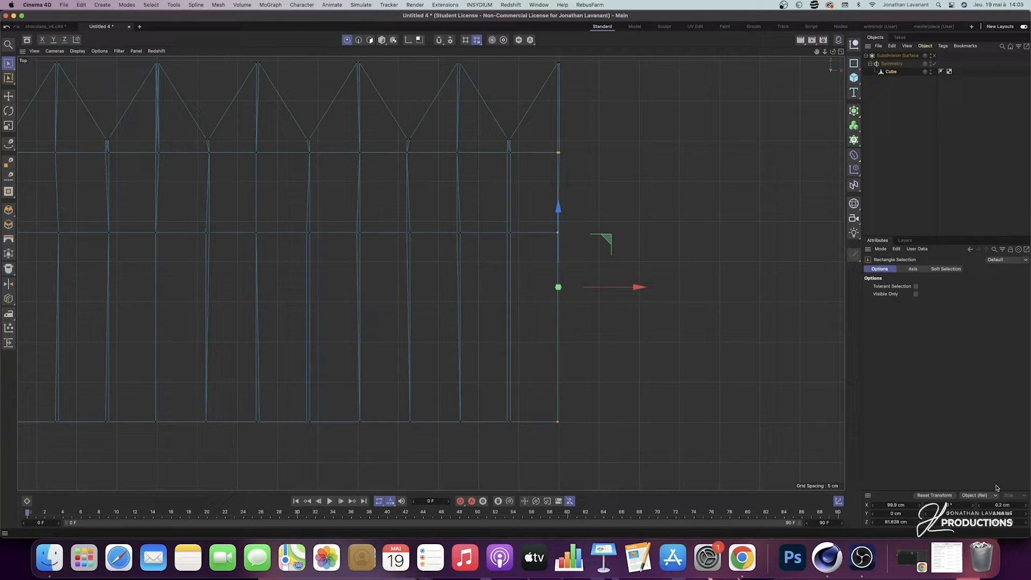
click(1006, 503)
key(Return)
Step: Straighten the next four lengthwise point rows behind the teeth one at a time by setting each X size to 0 cm
drag(499, 148, 531, 279)
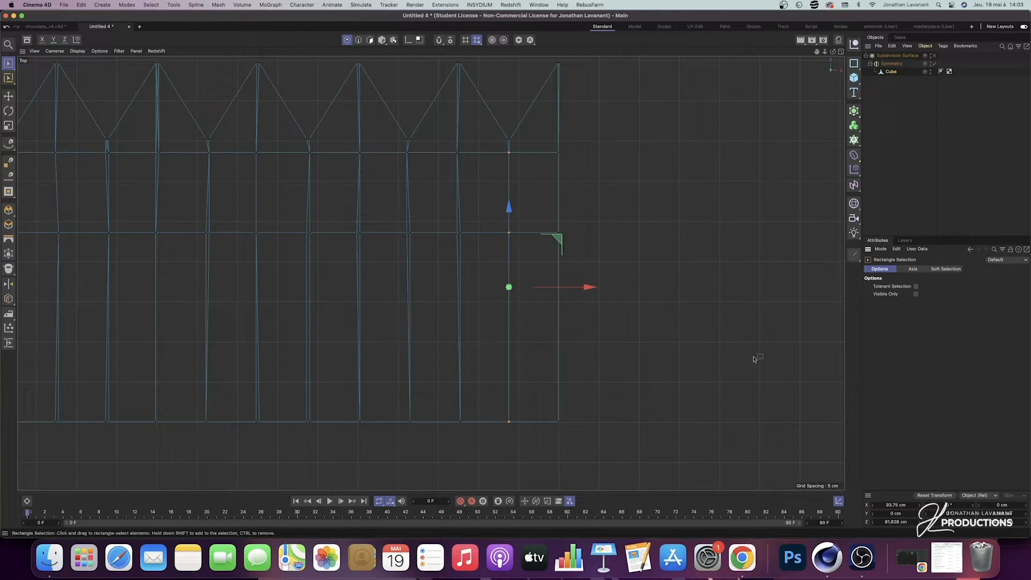
drag(445, 144, 475, 439)
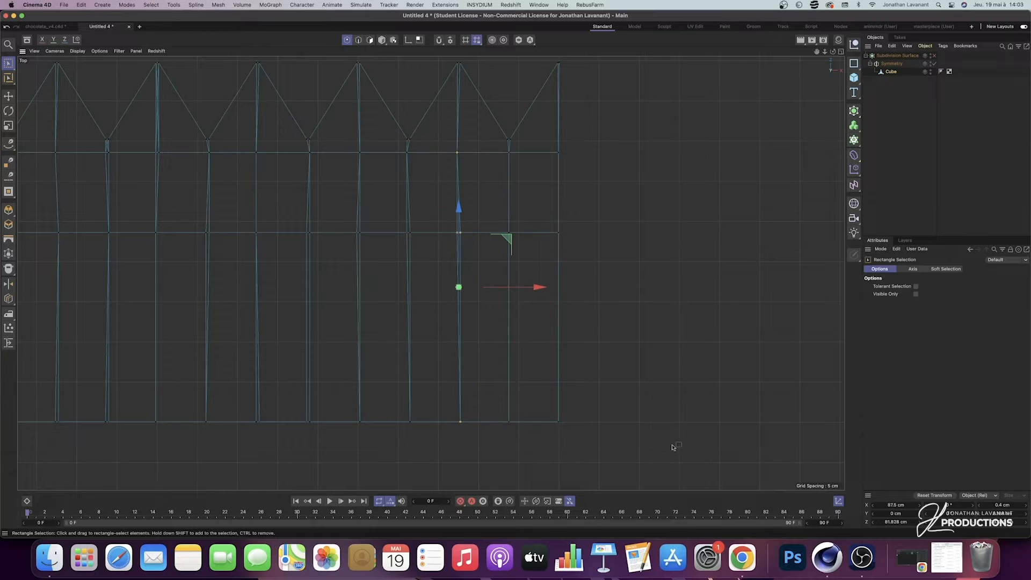
double_click(996, 507)
text(0)
key(Return)
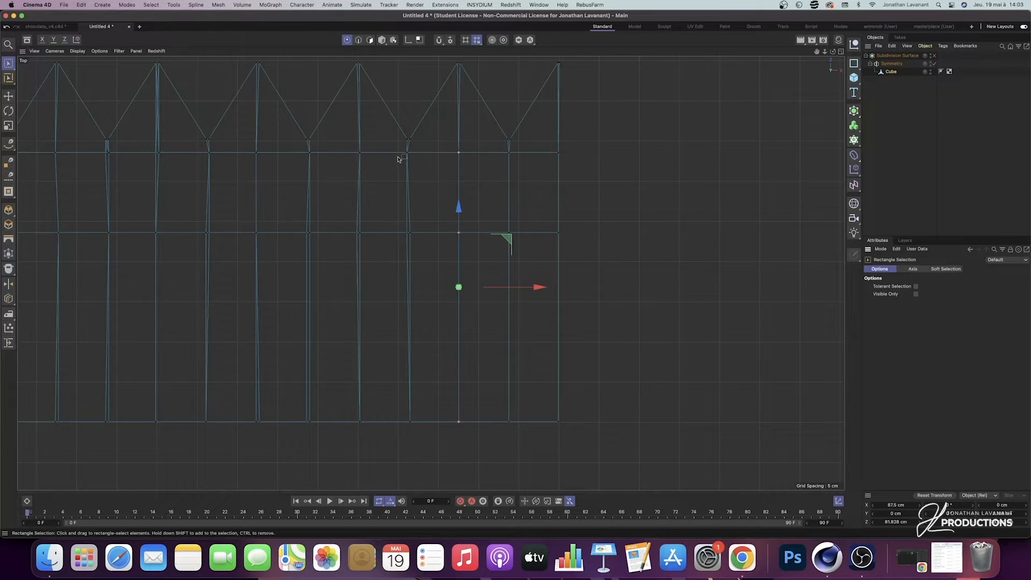
drag(400, 155, 429, 457)
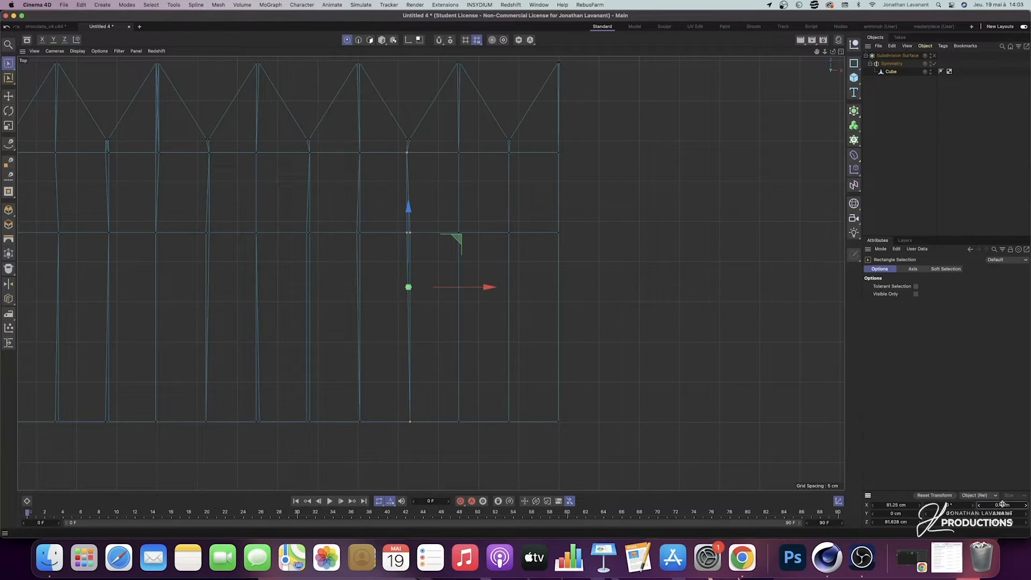
drag(352, 147, 374, 456)
double_click(999, 505)
text(0)
key(Return)
Step: Continue toward the symmetry line, setting the X size of the middle lengthwise point rows to 0 cm
alt+middle_drag(376, 333, 668, 355)
drag(593, 170, 614, 480)
double_click(999, 505)
text(0)
double_click(999, 506)
text(0)
key(Return)
drag(487, 168, 515, 467)
double_click(999, 505)
text(0)
key(Return)
Step: Set the X size of the remaining lengthwise point rows to 0 cm, up to and including the row on the symmetry line
drag(441, 167, 467, 466)
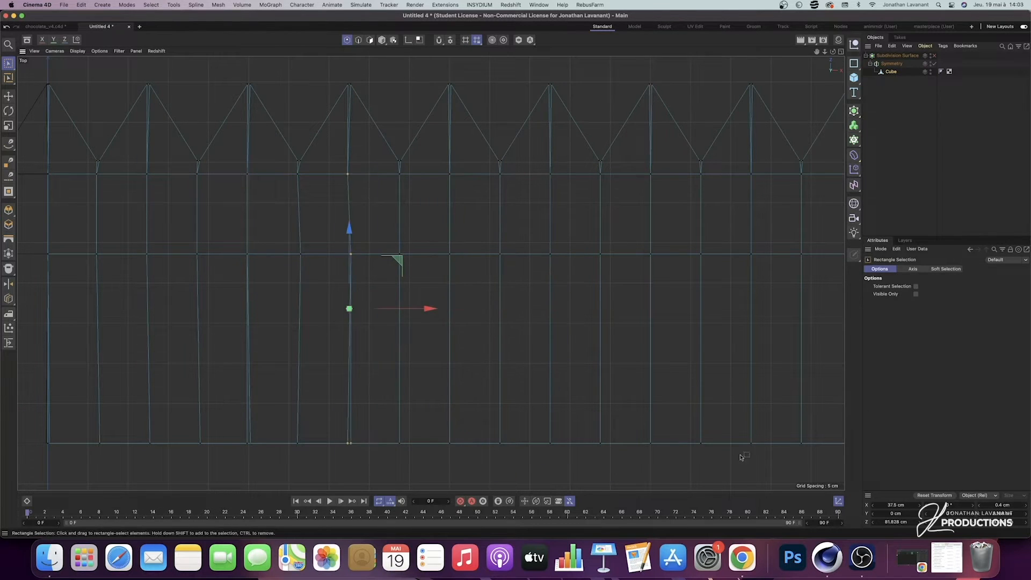
drag(480, 170, 451, 465)
double_click(999, 505)
text(0)
key(Return)
drag(407, 162, 435, 463)
double_click(999, 506)
text(0)
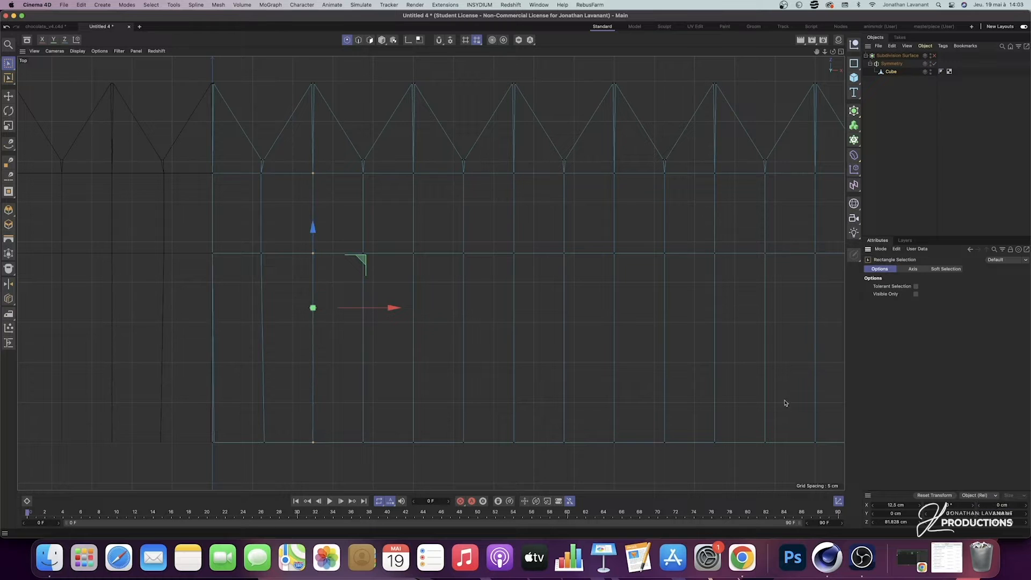
drag(227, 168, 201, 463)
double_click(999, 505)
text(0)
key(Return)
Step: Examine the seam between the original and mirrored halves closely in perspective
middle_click(382, 316)
middle_click(181, 199)
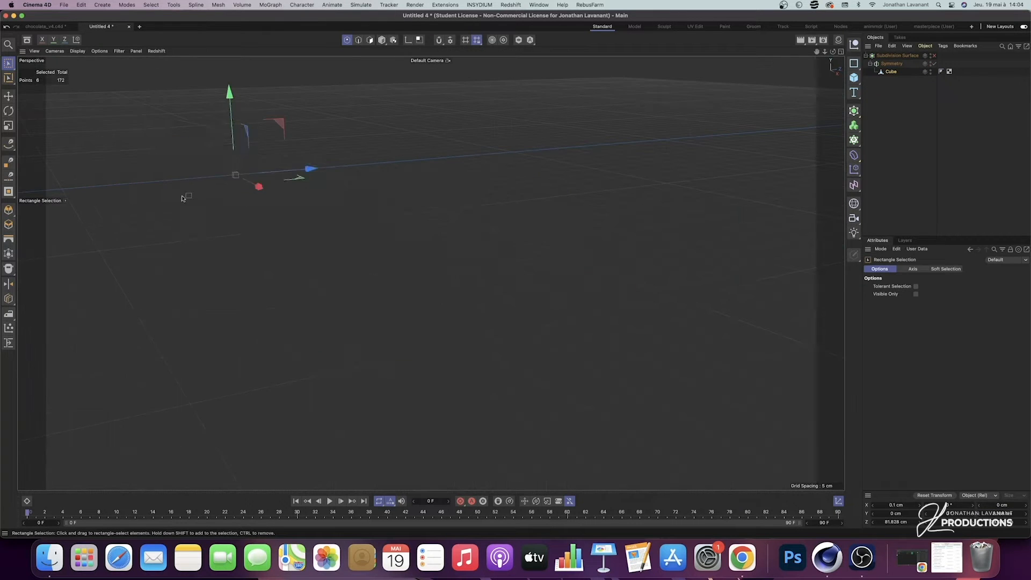
alt+drag(162, 207, 163, 177)
alt+middle_drag(163, 177, 397, 326)
alt+right_drag(395, 317, 394, 152)
alt+drag(323, 250, 396, 231)
alt+right_drag(323, 282, 326, 248)
alt+drag(327, 249, 330, 313)
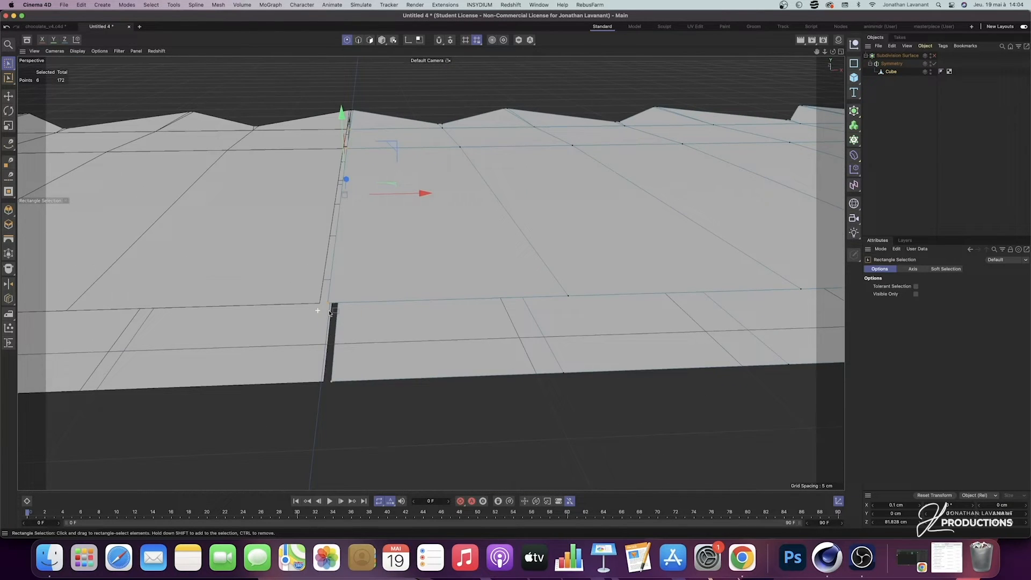
Step: In the top view, select the seam row of points behind the teeth and set its X position to 0 cm
middle_click(358, 291)
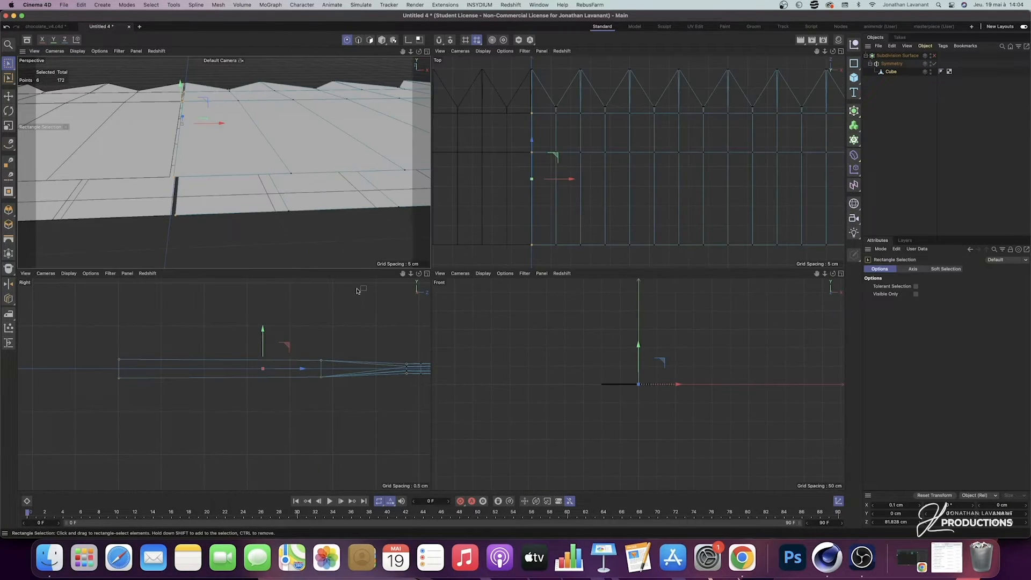
middle_click(515, 190)
drag(236, 162, 196, 472)
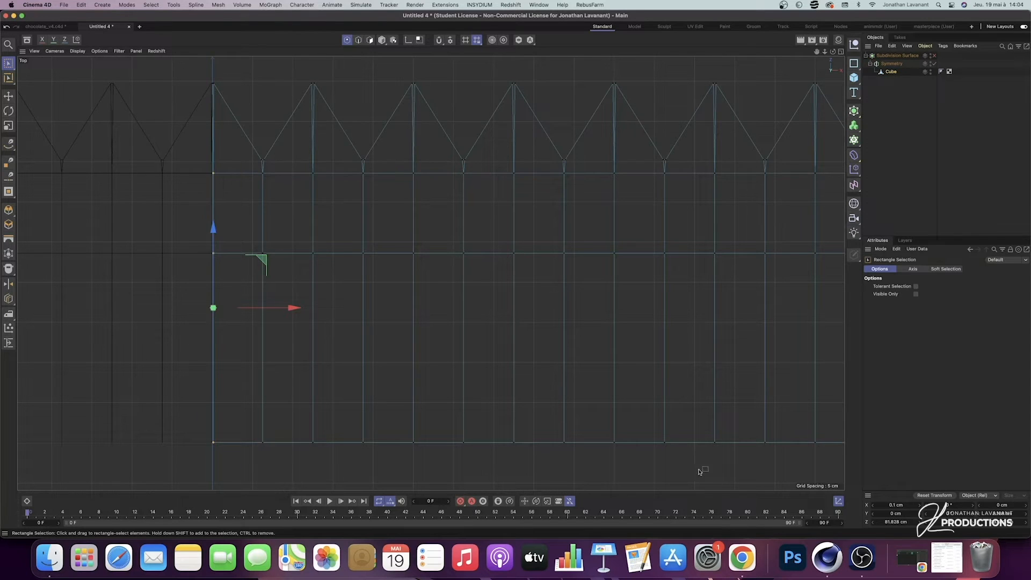
double_click(894, 504)
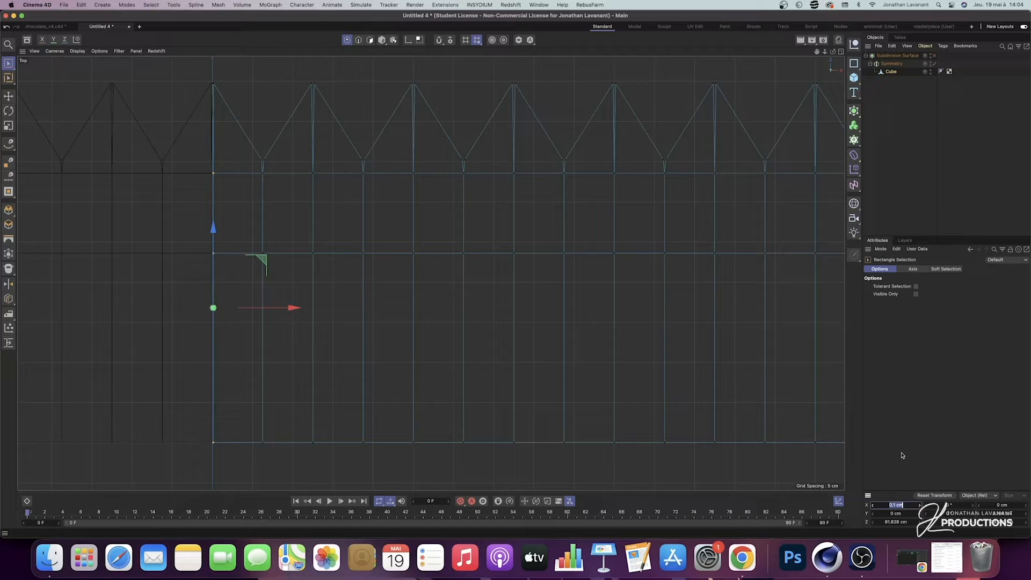
text(0)
key(Return)
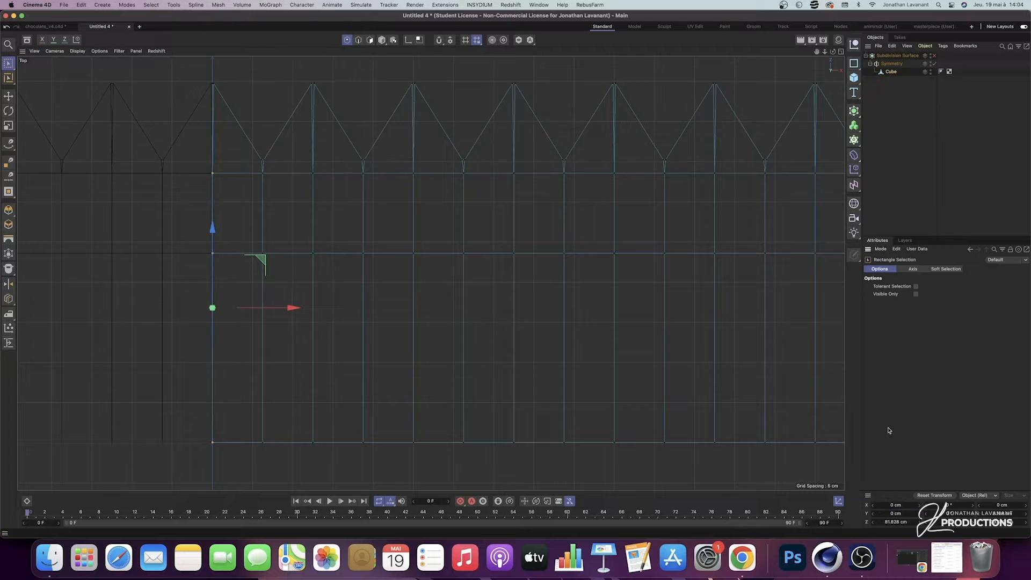
Step: Inspect the seam and the whole strip from several angles in perspective
middle_click(306, 244)
middle_click(243, 147)
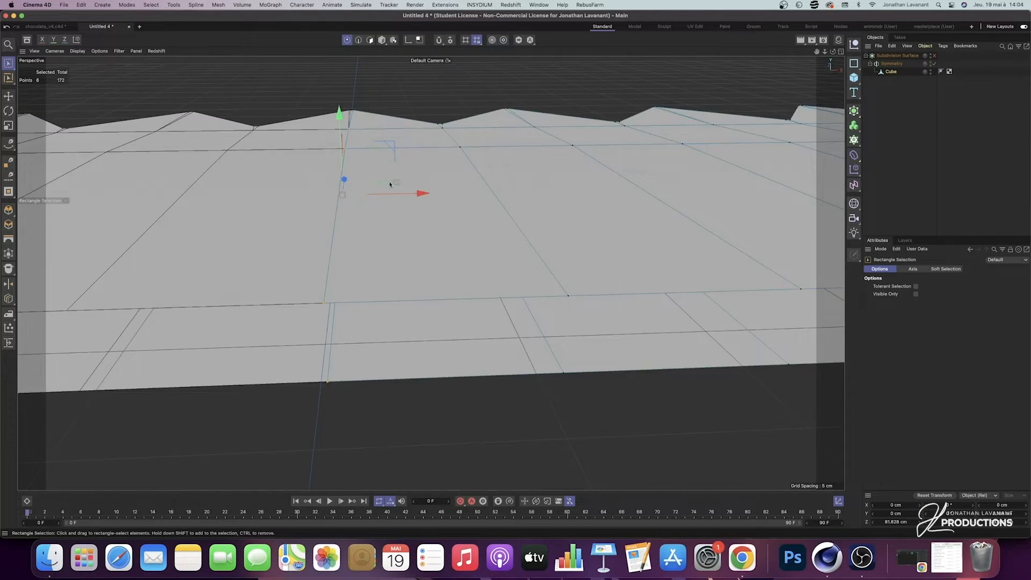
alt+right_drag(377, 179, 405, 216)
alt+drag(405, 217, 377, 219)
alt+right_drag(441, 188, 409, 238)
alt+middle_drag(549, 262, 325, 299)
alt+drag(613, 253, 438, 260)
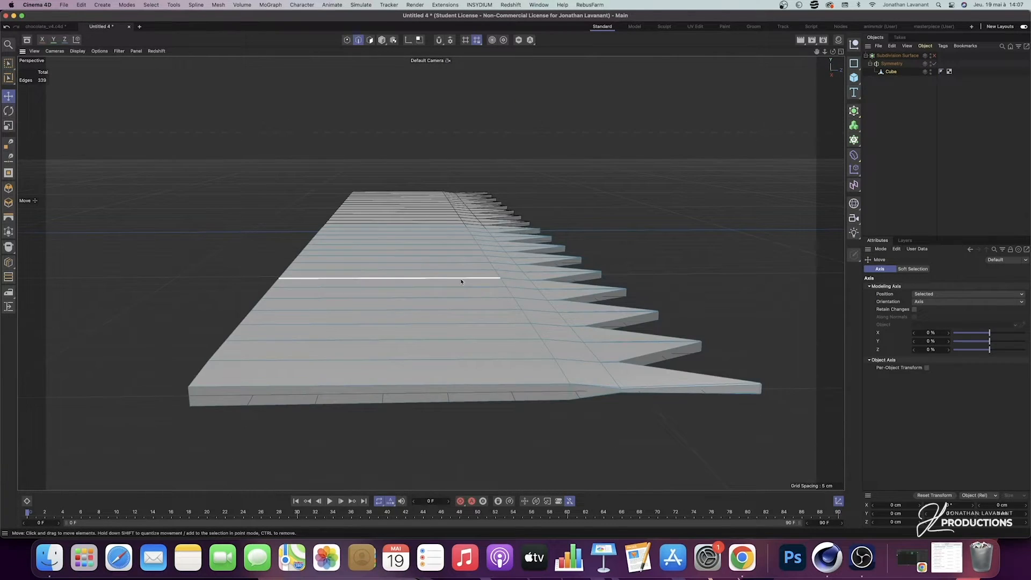
Step: Add five evenly spaced loop cuts across the back section with the Loop/Path Cut tool
key(k)
key(l)
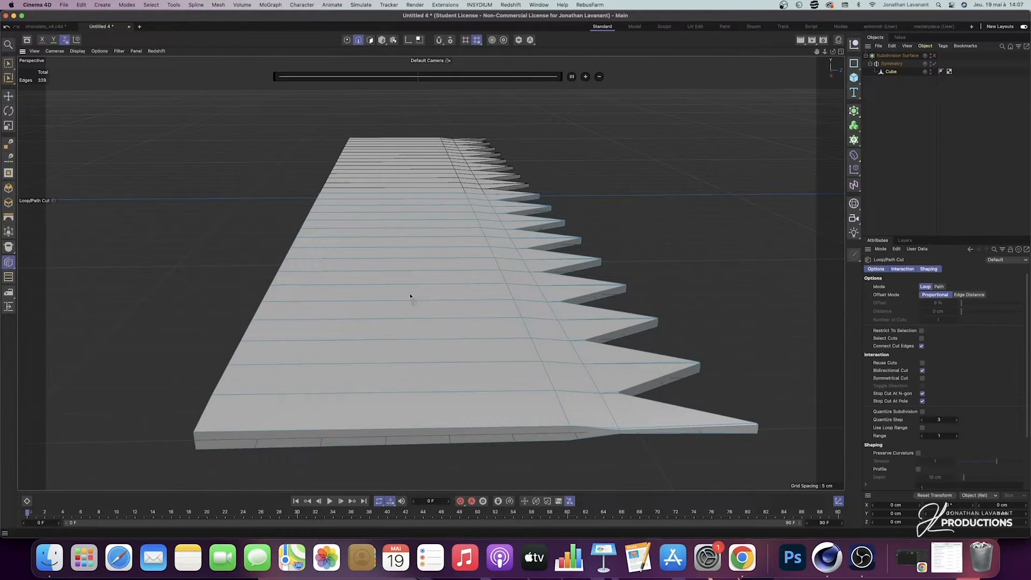
click(428, 268)
click(573, 77)
click(588, 76)
click(588, 76)
click(588, 76)
click(588, 77)
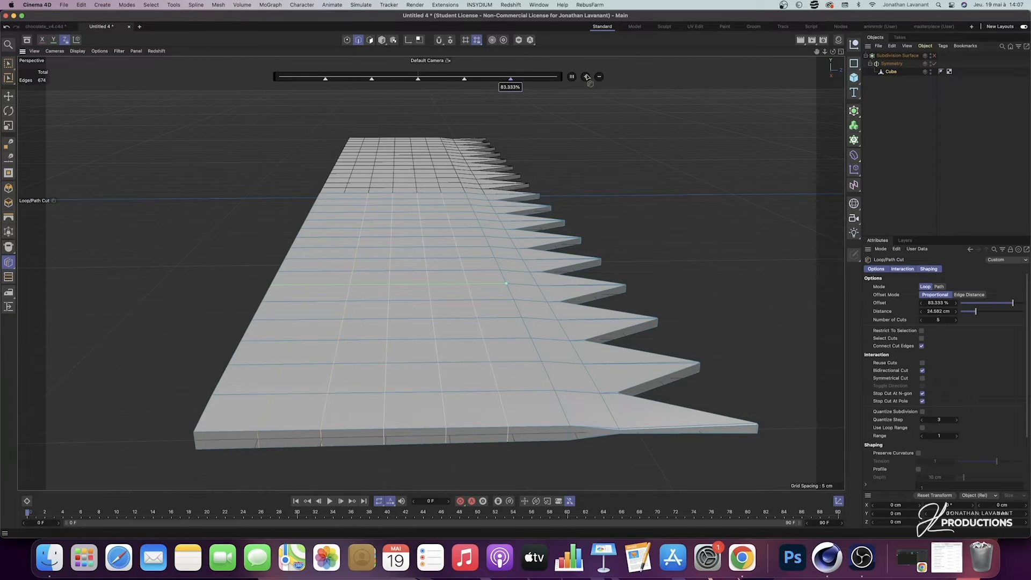
Step: In the right view, select every second column of points in the back section, three in all, and move them down
middle_click(619, 139)
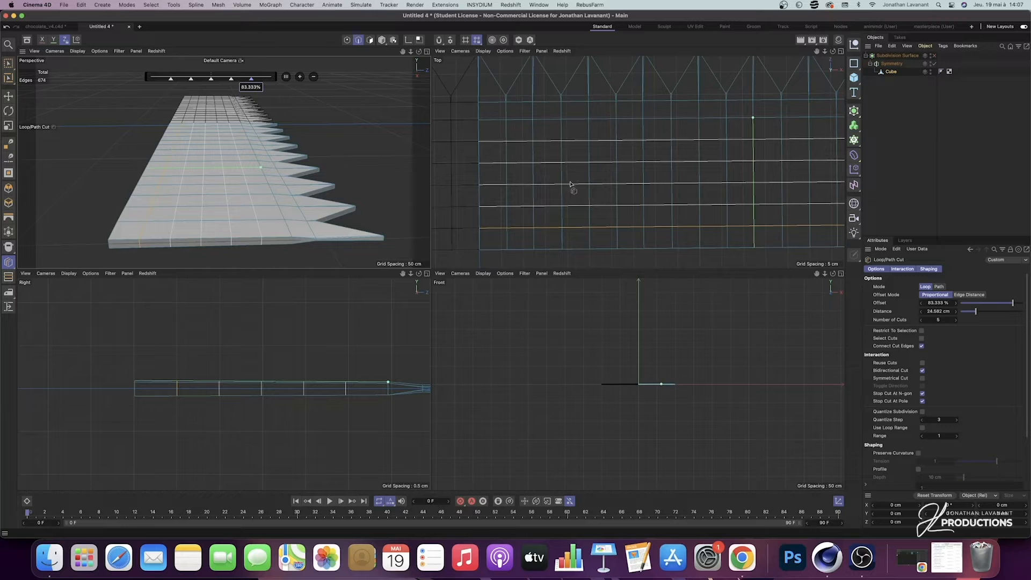
middle_click(320, 137)
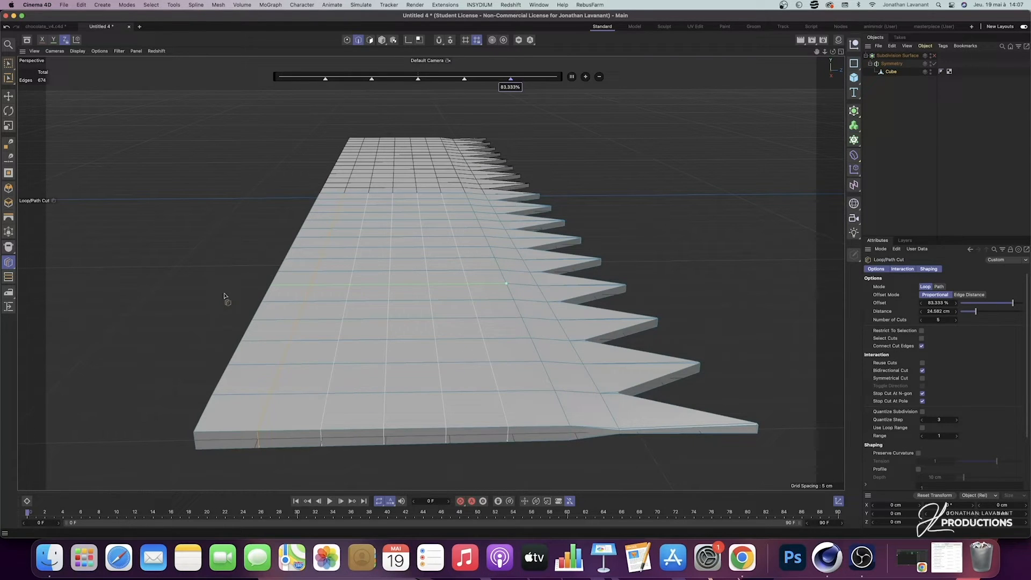
middle_click(197, 301)
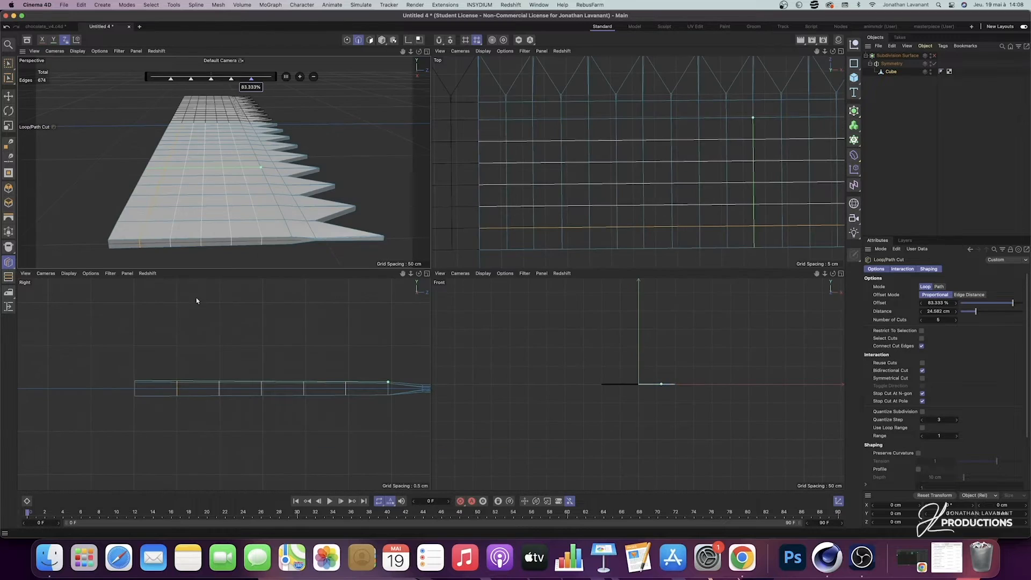
middle_click(288, 322)
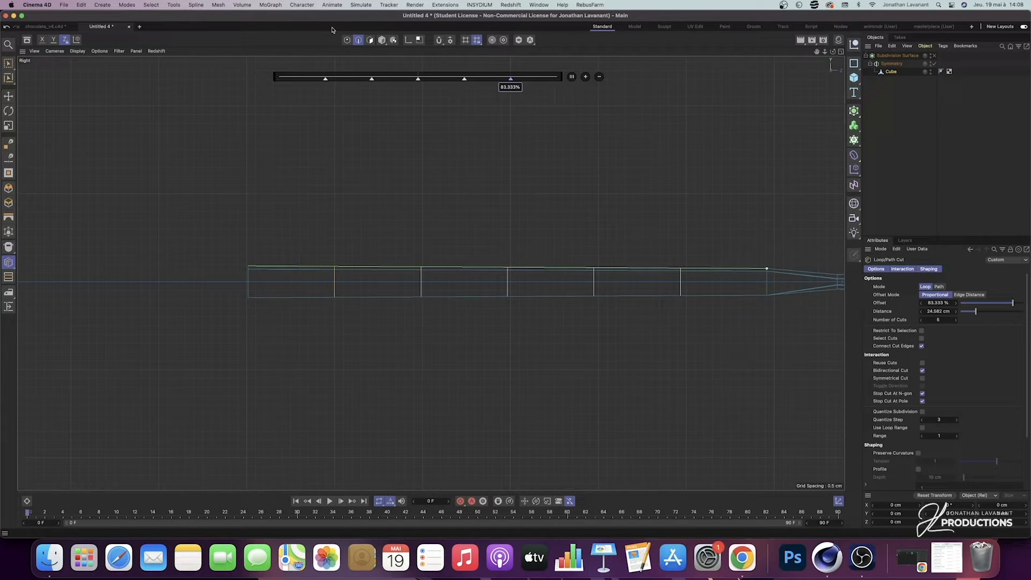
click(347, 40)
click(9, 64)
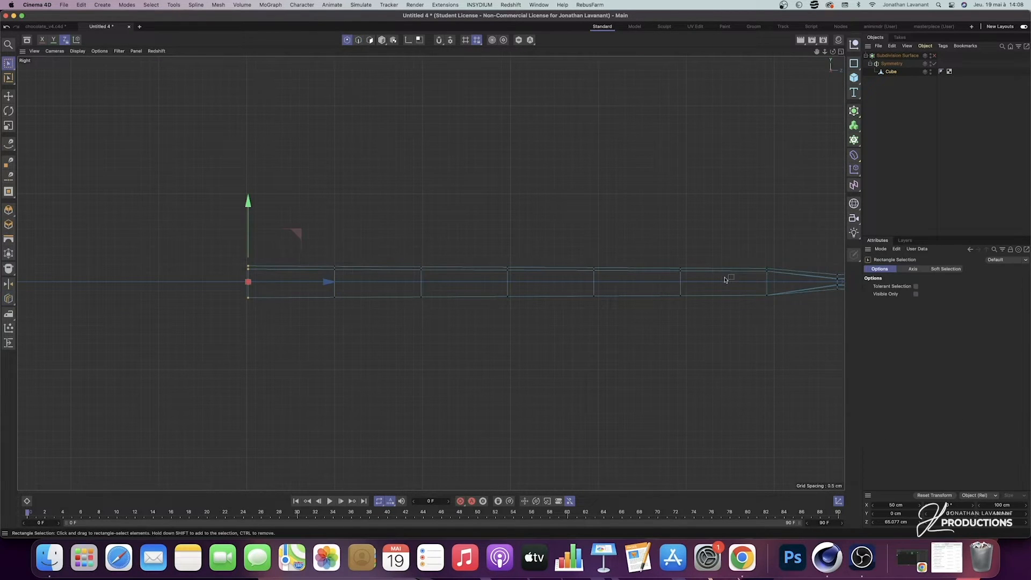
middle_drag(715, 249, 641, 258)
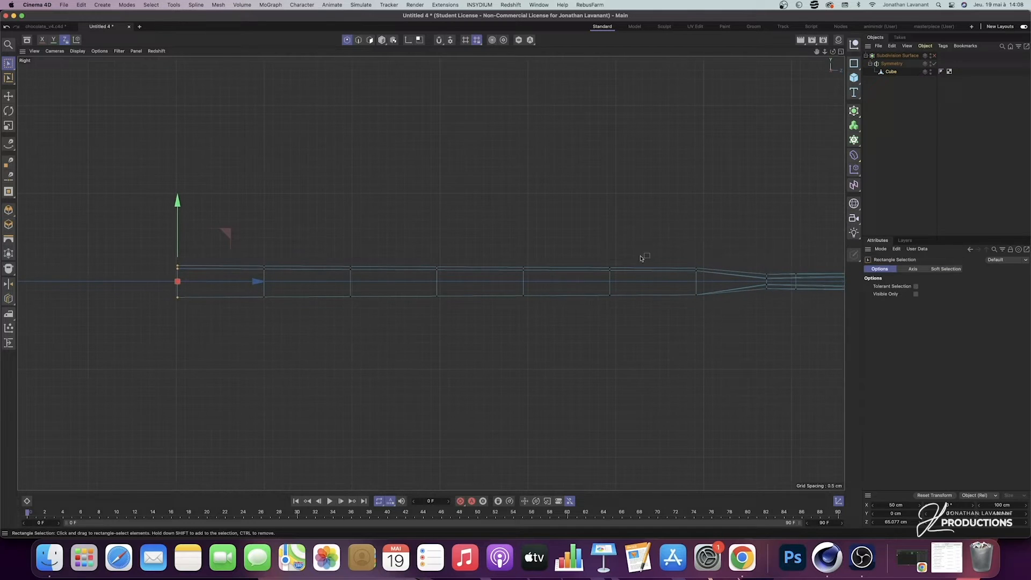
drag(638, 227, 592, 327)
shift+drag(479, 225, 410, 339)
shift+drag(296, 222, 233, 349)
drag(437, 201, 483, 266)
Step: Select the three alternating columns up to the front of the back section and raise them to about 1.28 cm in Y
drag(321, 238, 368, 348)
shift+drag(516, 237, 585, 323)
shift+drag(694, 237, 709, 316)
drag(523, 200, 522, 186)
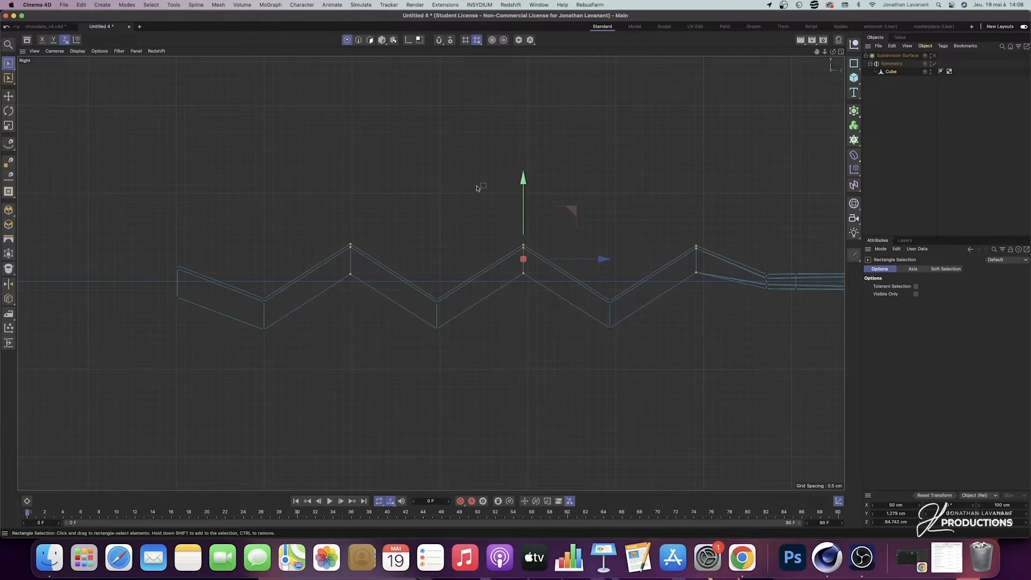
Step: Return to the perspective view and enable the Subdivision Surface to smooth the zigzag back section into waves
middle_click(478, 187)
middle_click(425, 183)
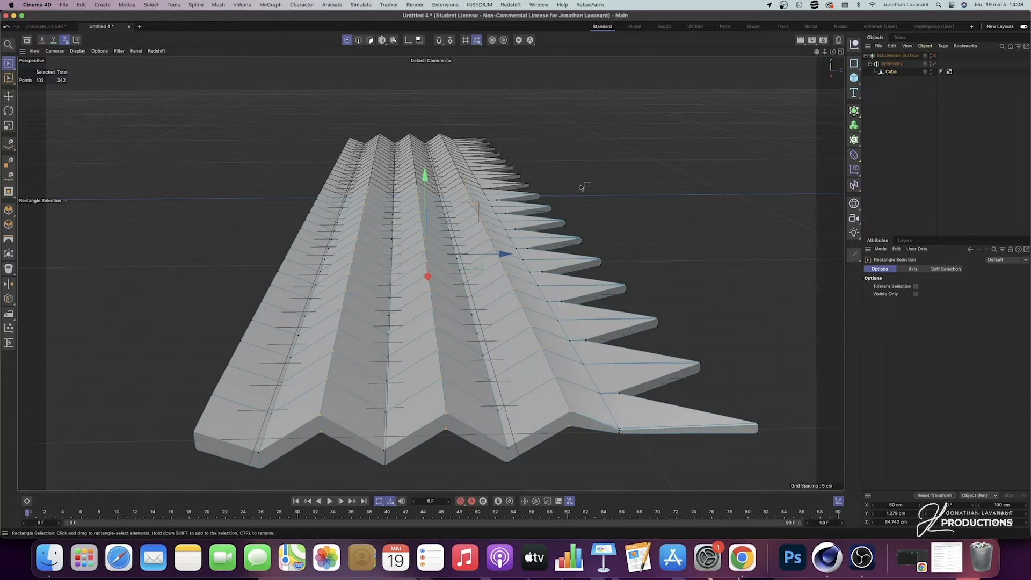
scroll(581, 187, down, 5)
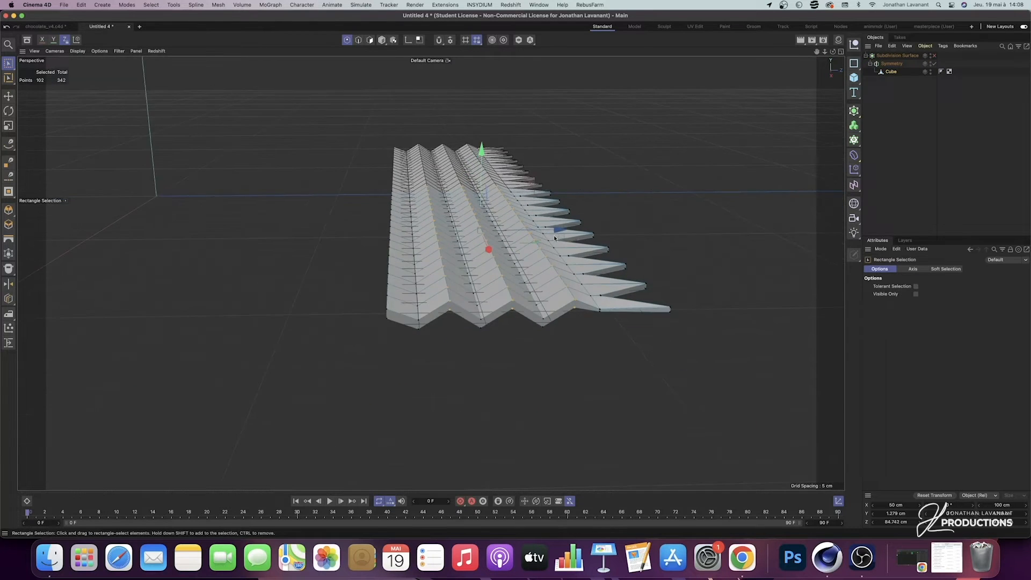
click(935, 56)
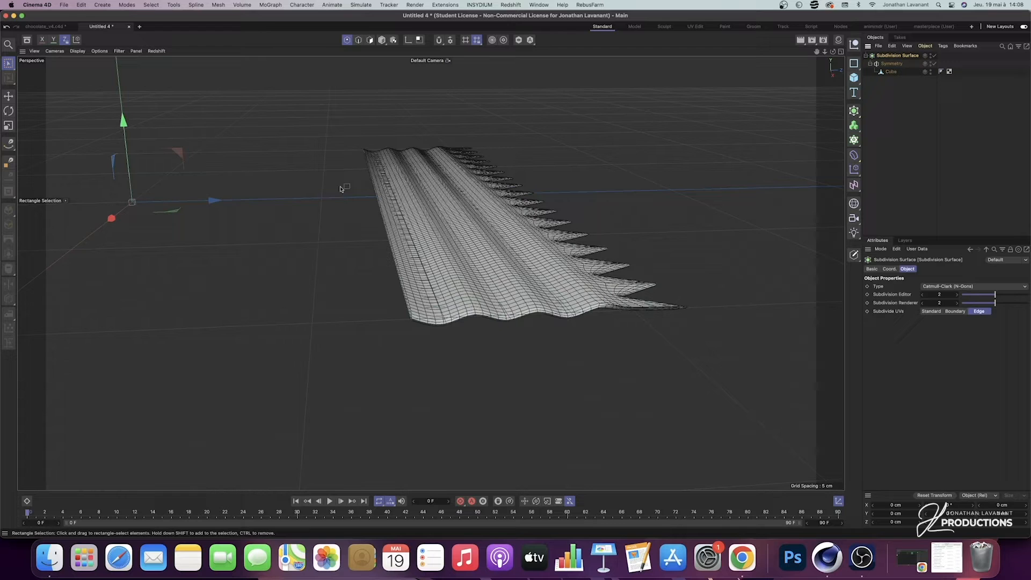
Step: Hide the workplane grid in the perspective view
click(118, 51)
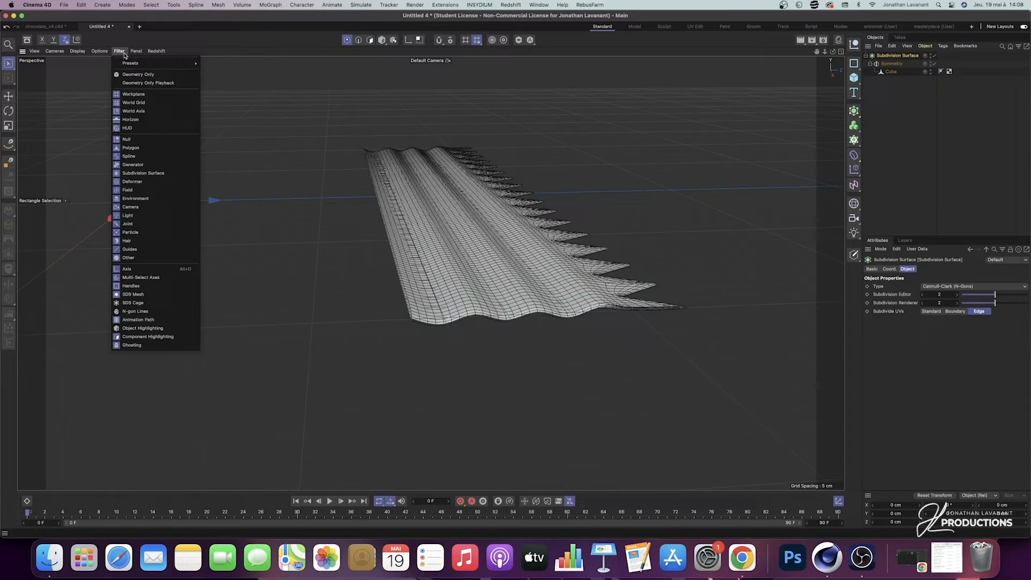
click(133, 94)
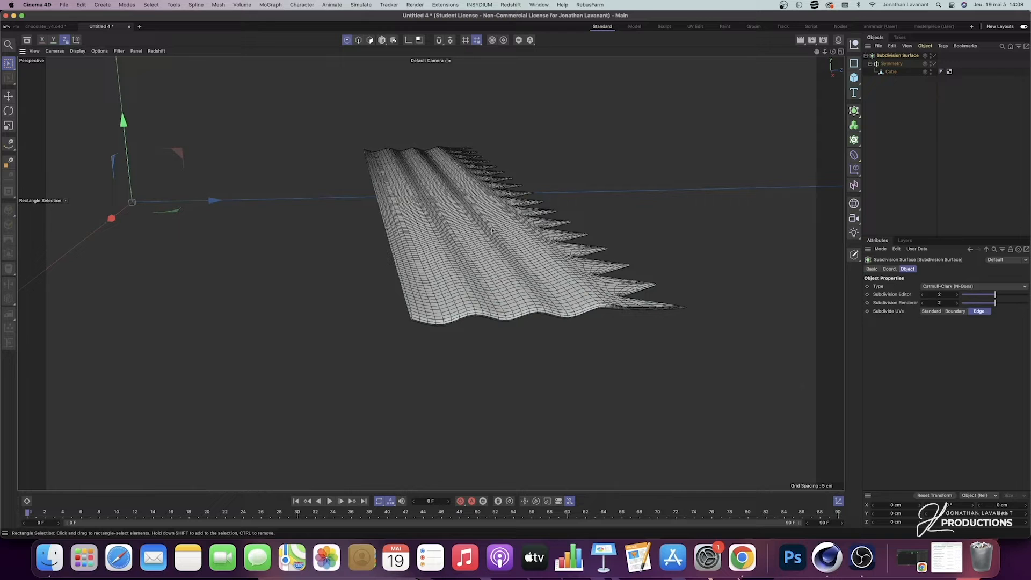
alt+drag(497, 241, 509, 233)
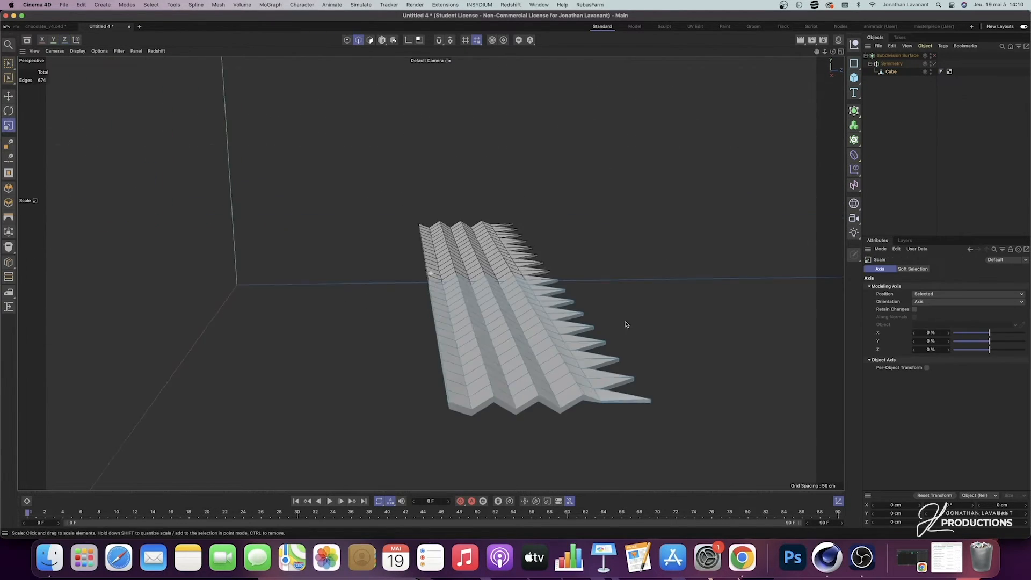
Step: Bake the Symmetry object's mirrored result into one connected polygon object
alt+drag(626, 318, 635, 301)
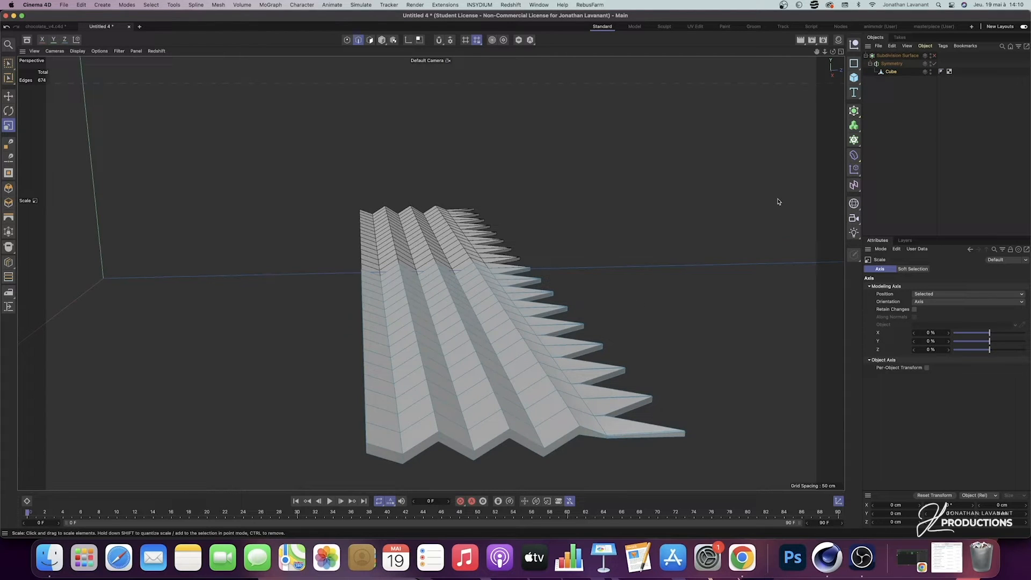
click(892, 64)
right_click(892, 64)
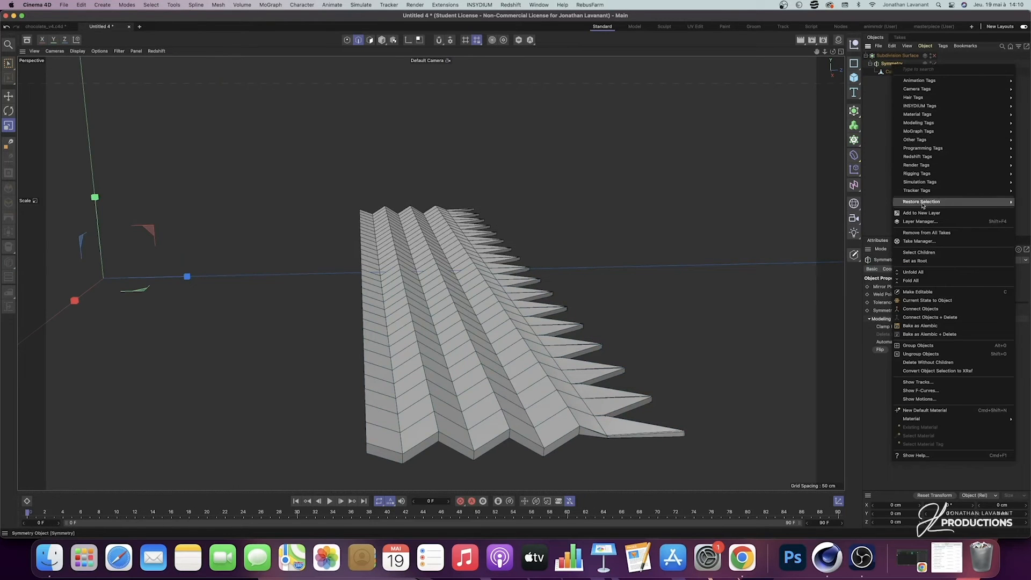
click(926, 309)
Step: Move the original Symmetry out of the Subdivision Surface, hide it, and select the connected Cube inside the Subdivision Surface
click(912, 73)
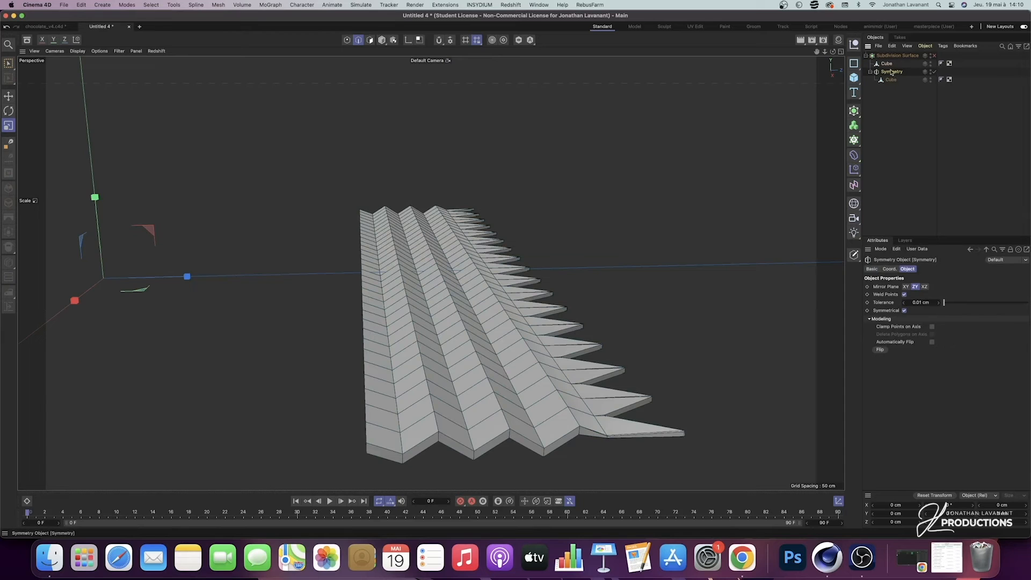
drag(908, 73, 932, 57)
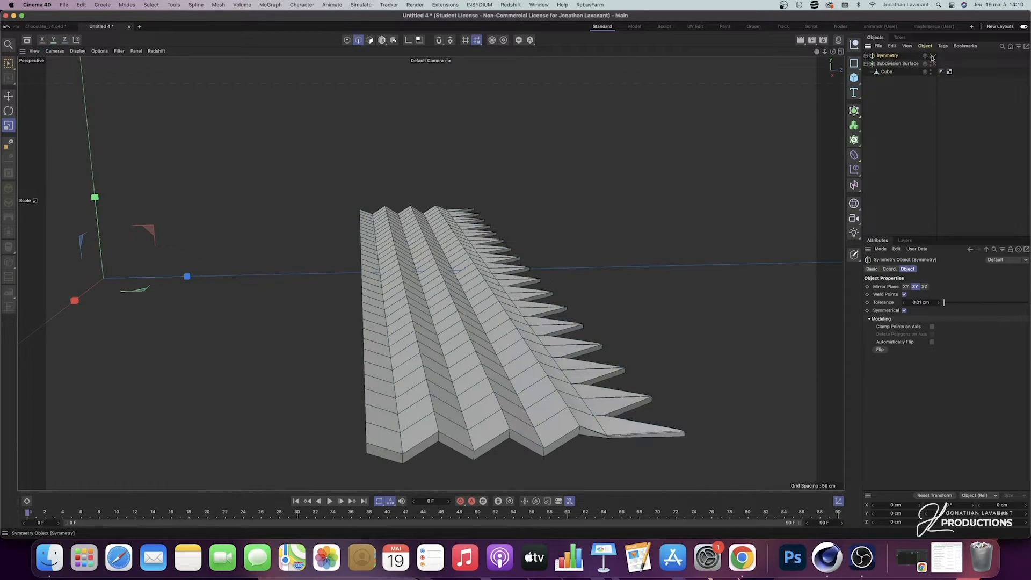
drag(892, 58, 878, 78)
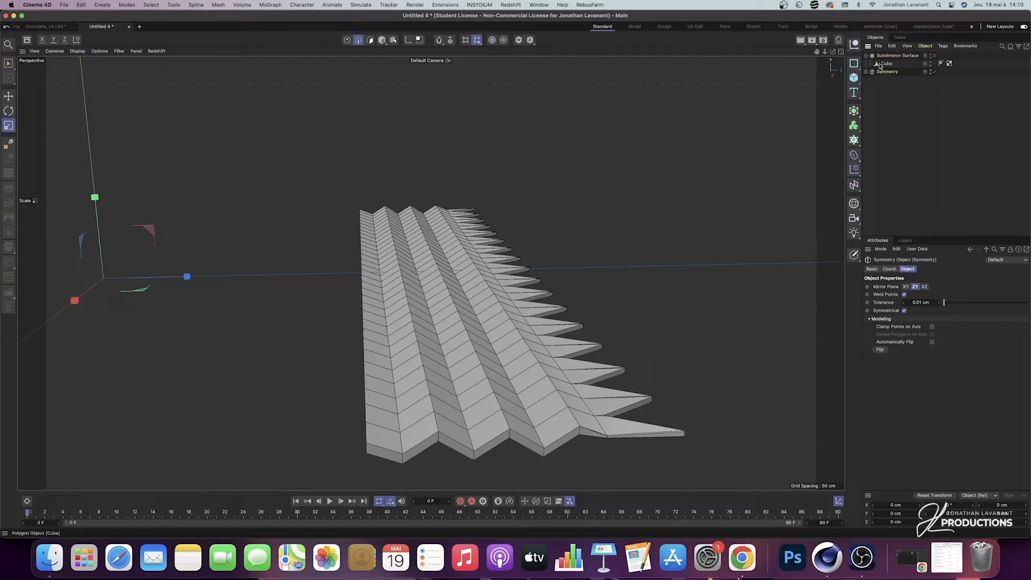
click(888, 65)
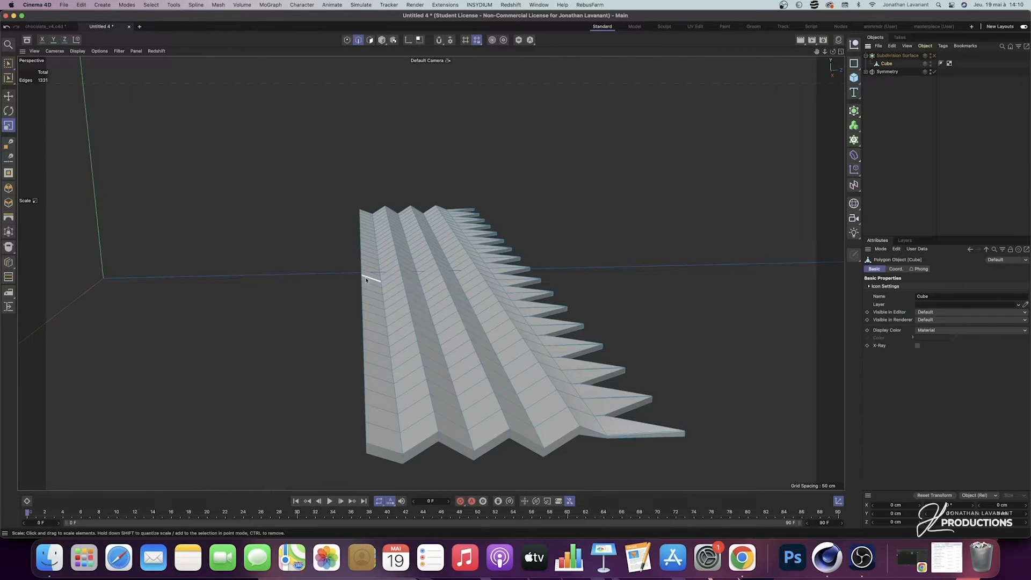
Step: Select the loop of border edges along the back of the strip and extrude it backward along Z
mouse_move(472, 267)
alt+mouse_down()
mouse_move(463, 281)
mouse_move(478, 278)
alt+mouse_up()
double_click(482, 389)
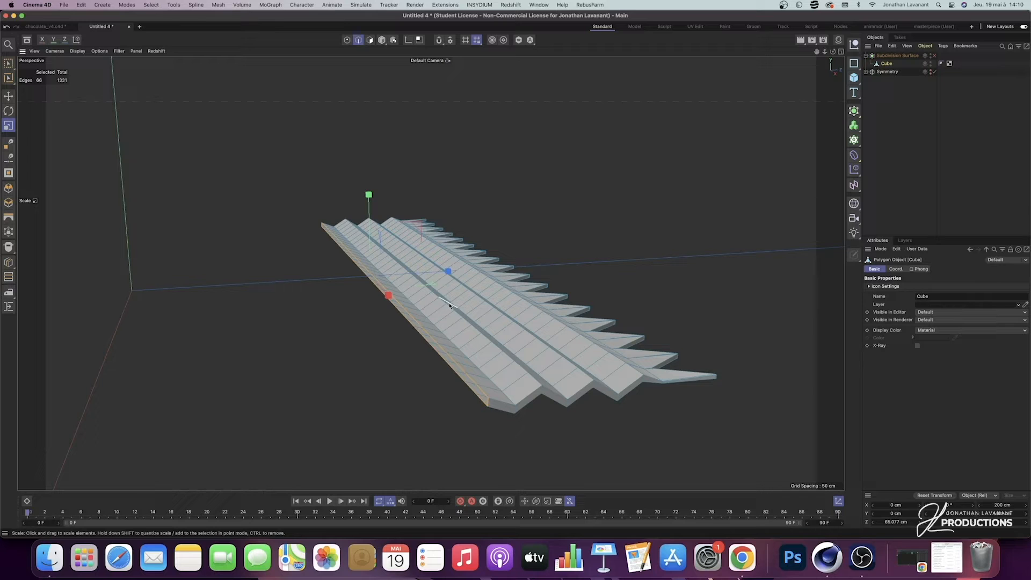
key(e)
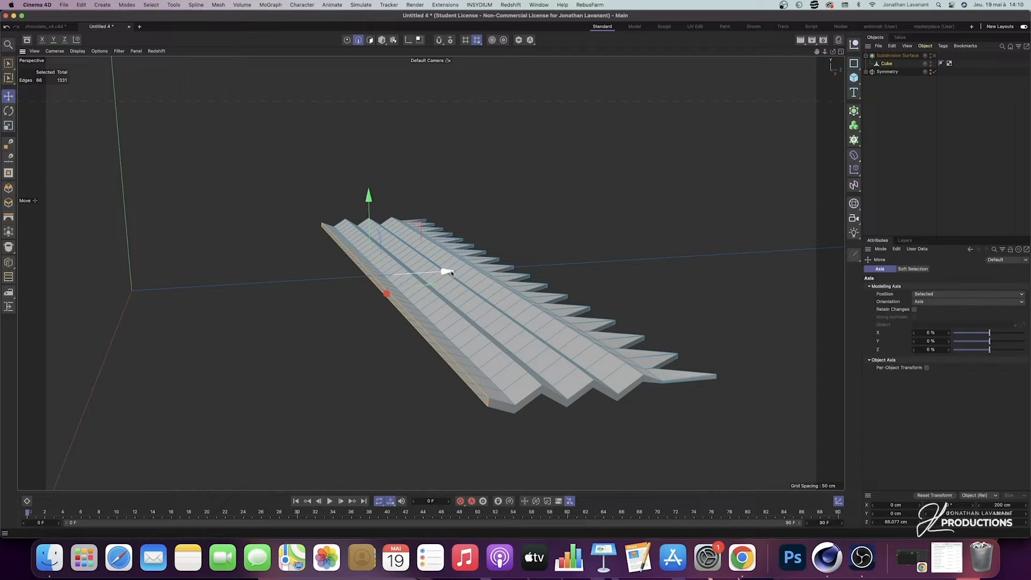
ctrl+drag(450, 272, 434, 275)
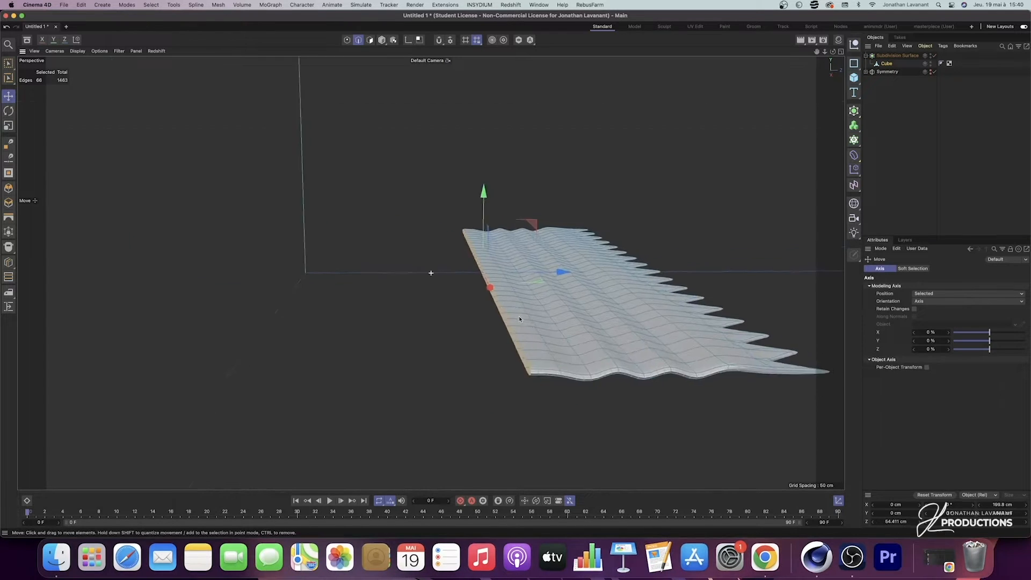
Step: Extrude the back edges farther along Z, scale them up in height, and narrow them to about 172.7 cm in X
alt+middle_drag(519, 316, 557, 314)
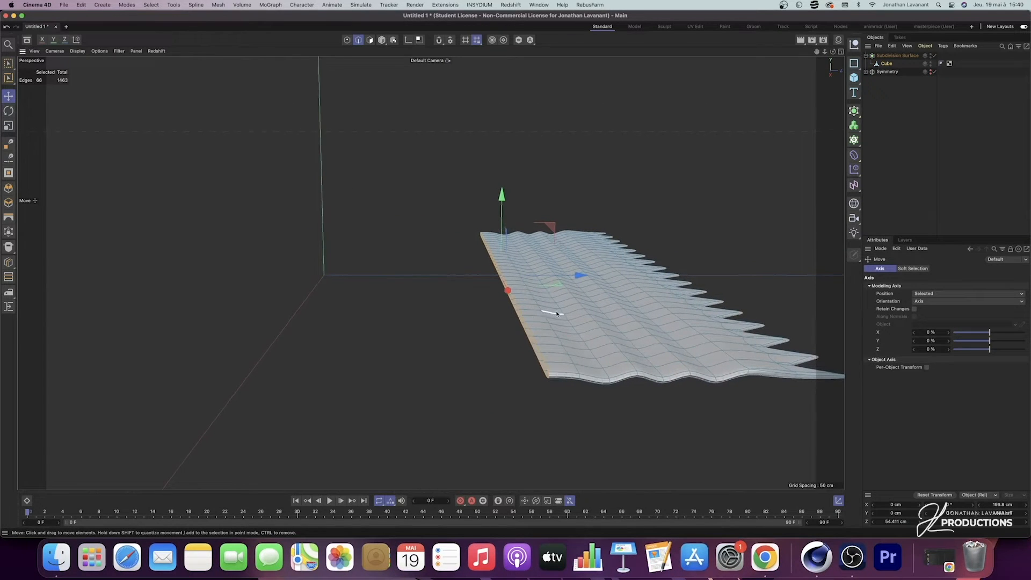
ctrl+drag(582, 275, 548, 276)
key(t)
drag(472, 193, 473, 2)
drag(472, 195, 472, 164)
drag(476, 293, 475, 290)
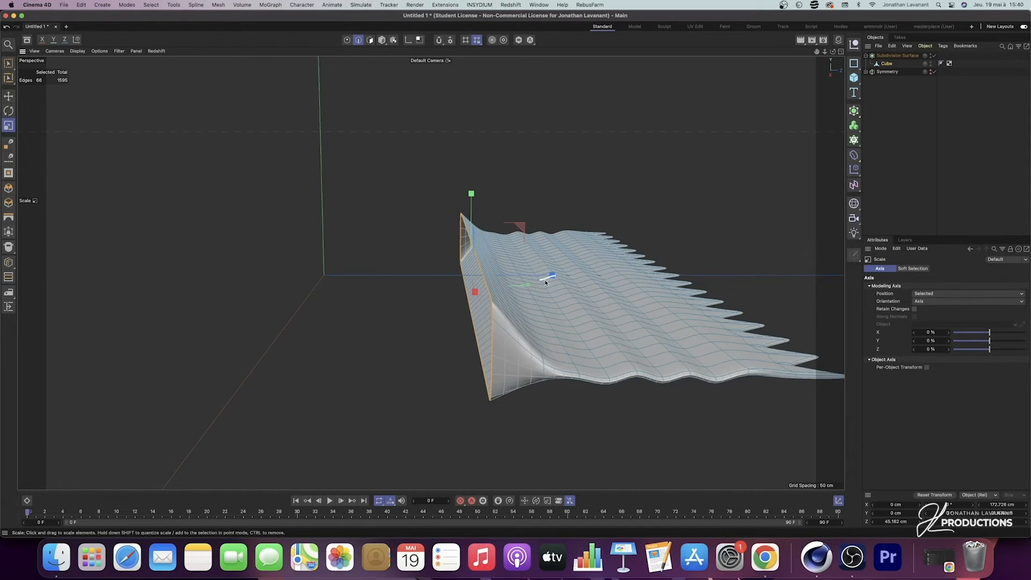
Step: Extend the back edges to about 33.7 cm in Z, scale them taller, and narrow them to about 161.4 cm in X
key(e)
drag(551, 277, 511, 279)
key(t)
drag(438, 203, 432, 141)
alt+drag(394, 338, 414, 340)
drag(389, 290, 401, 283)
alt+right_drag(511, 281, 502, 317)
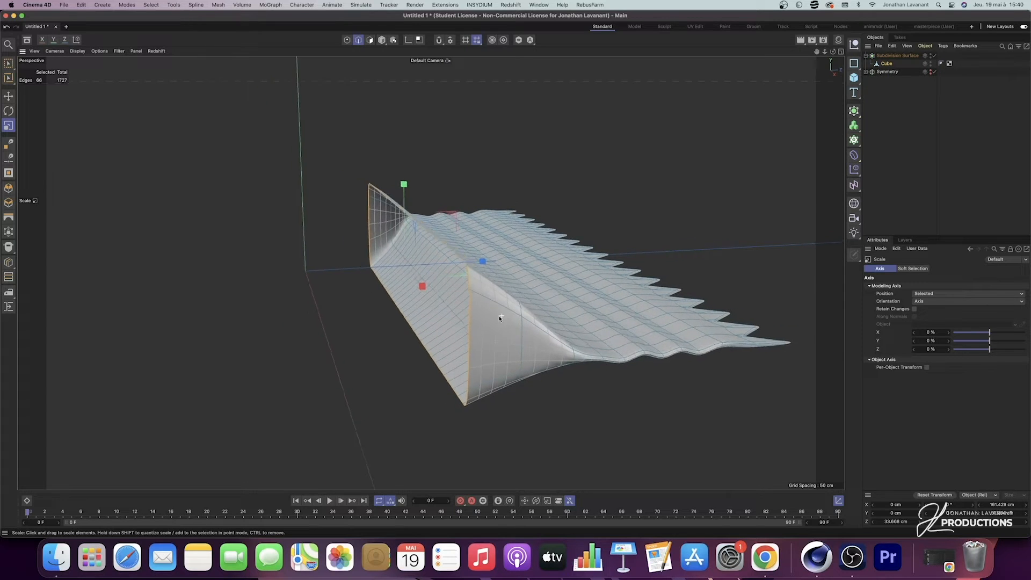
Step: Extrude the tall back edges twice more along Z, ending at about -9.7 cm, to form a deep raised body
alt+drag(501, 317, 491, 293)
key(e)
ctrl+drag(523, 250, 437, 171)
key(t)
key(e)
ctrl+drag(487, 234, 430, 247)
alt+drag(525, 223, 434, 259)
scroll(550, 241, up, 5)
alt+middle_drag(553, 237, 510, 256)
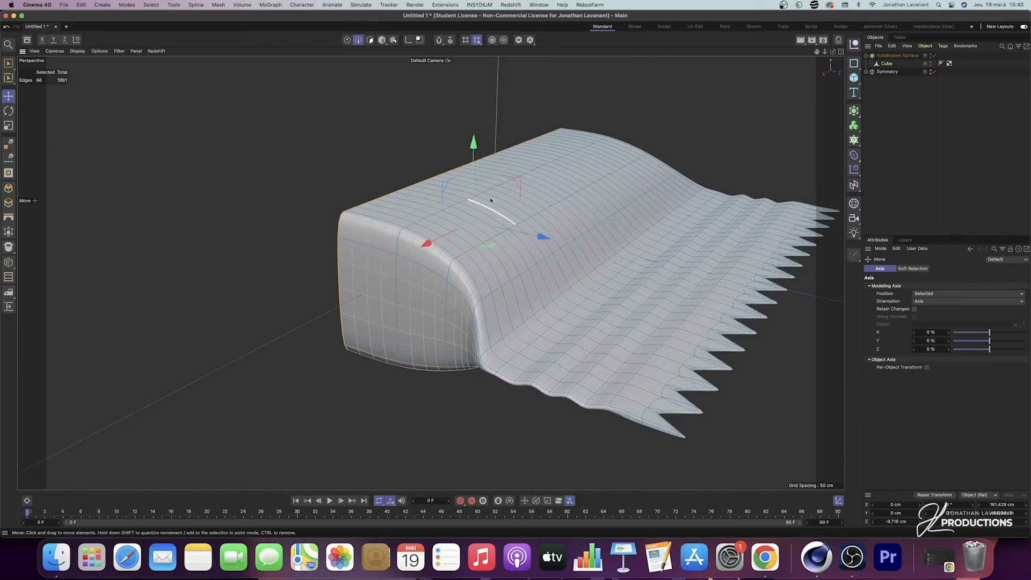
Step: Select the fourth point loop from the rear, on the body's lower slope, and smooth it with repeated Iron passes at 50% strength
click(348, 41)
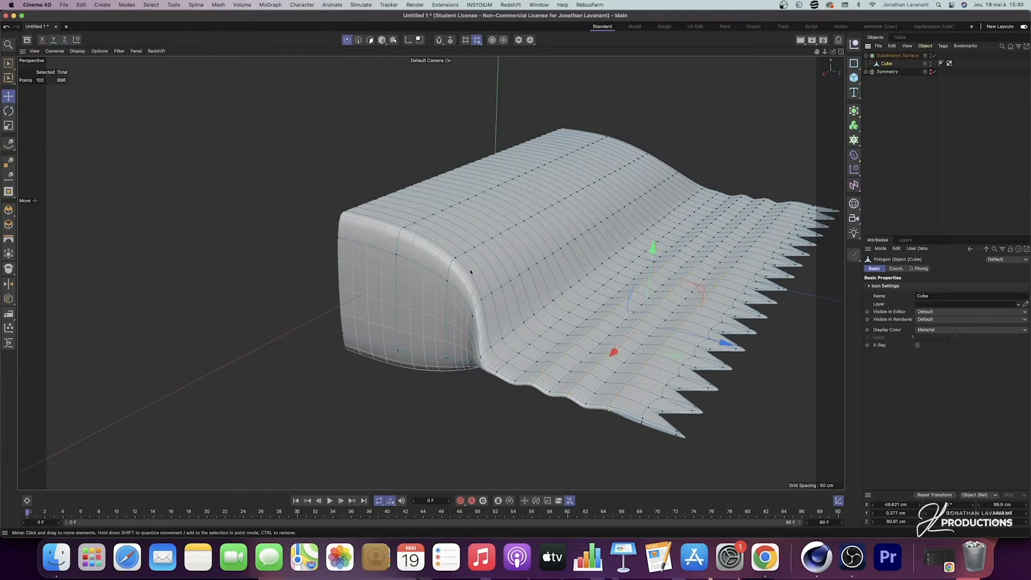
scroll(484, 269, up, 2)
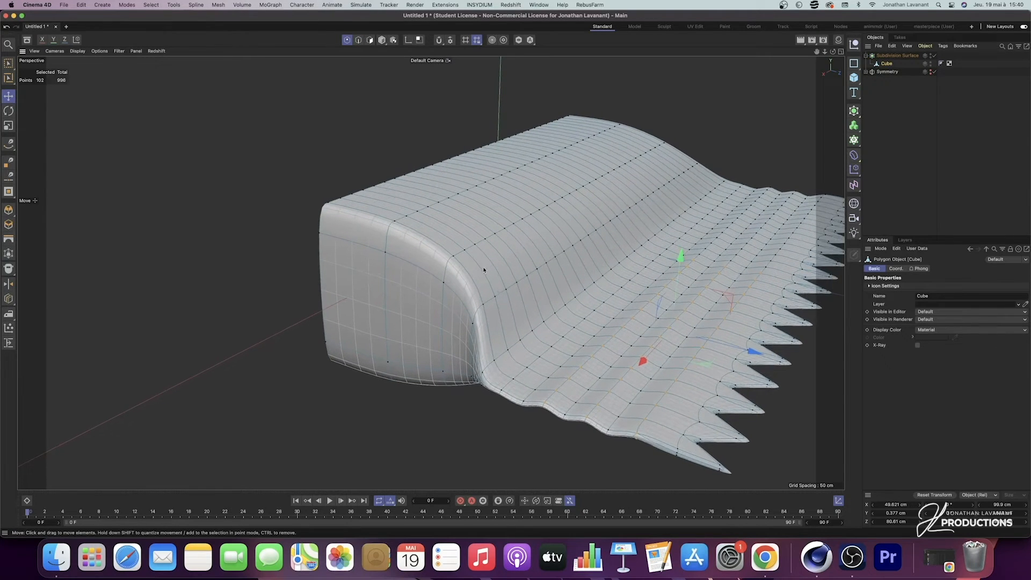
key(u)
key(l)
click(494, 298)
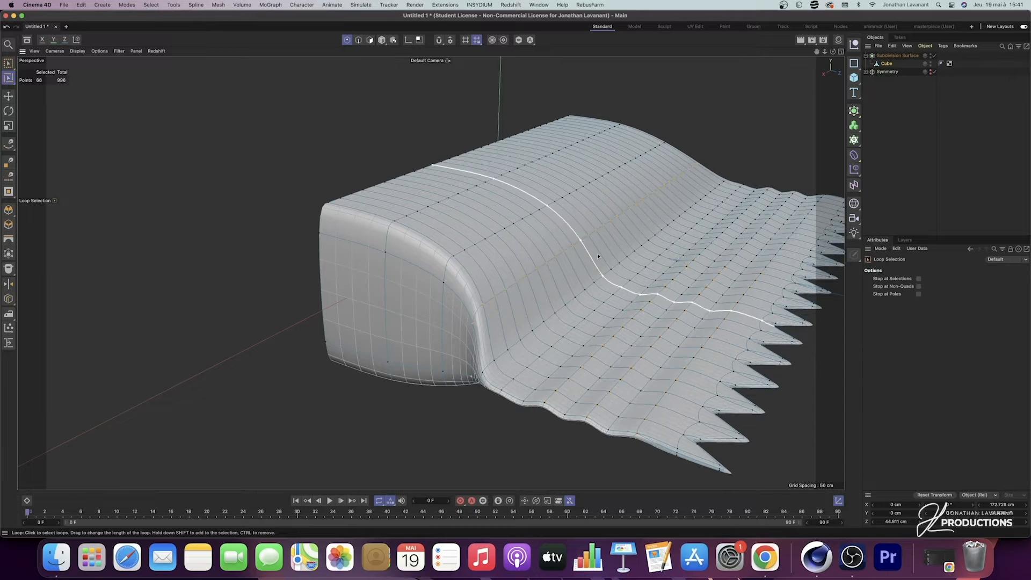
key(m)
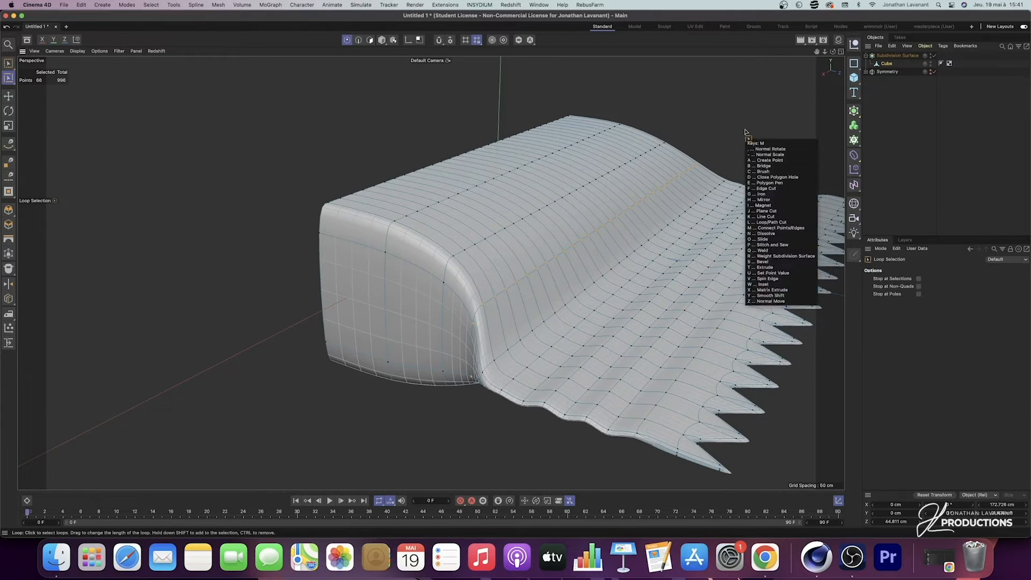
key(g)
click(927, 327)
click(932, 329)
click(930, 329)
click(931, 328)
click(930, 328)
Step: Select the third point loop from the rear and smooth it with repeated Iron passes at 50% strength
key(u)
key(l)
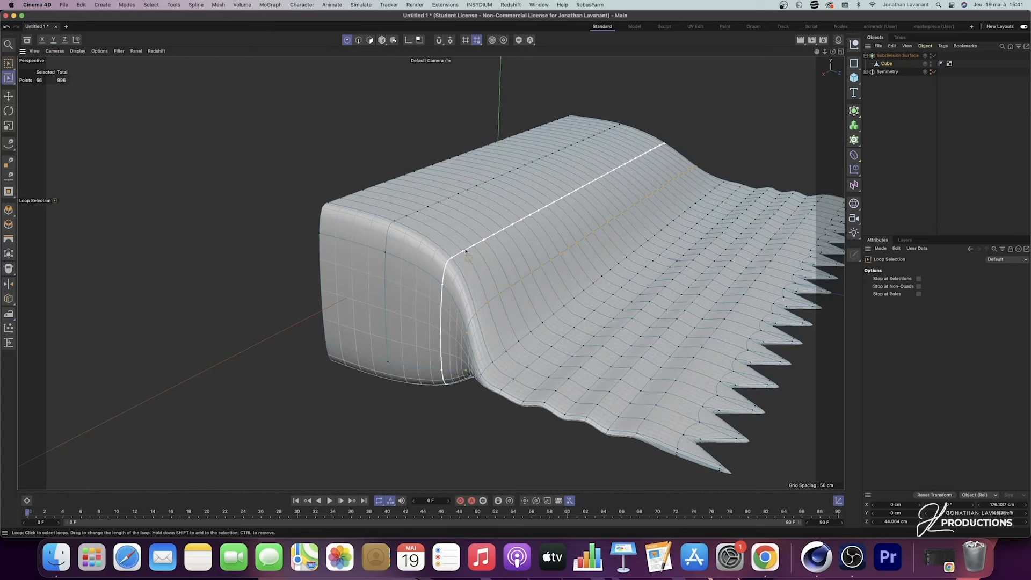
key(m)
key(g)
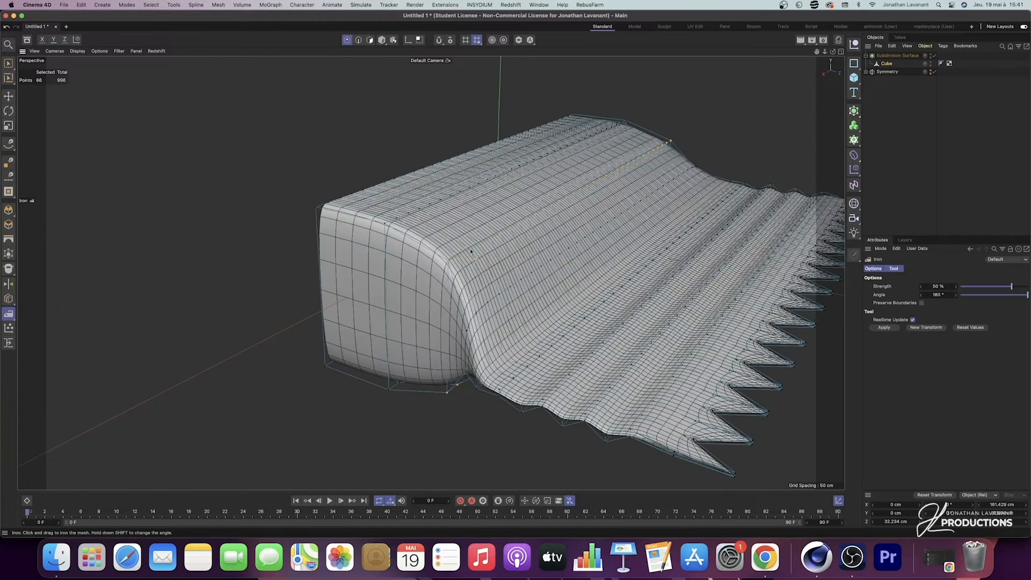
click(937, 328)
click(937, 328)
click(937, 328)
click(937, 329)
click(938, 329)
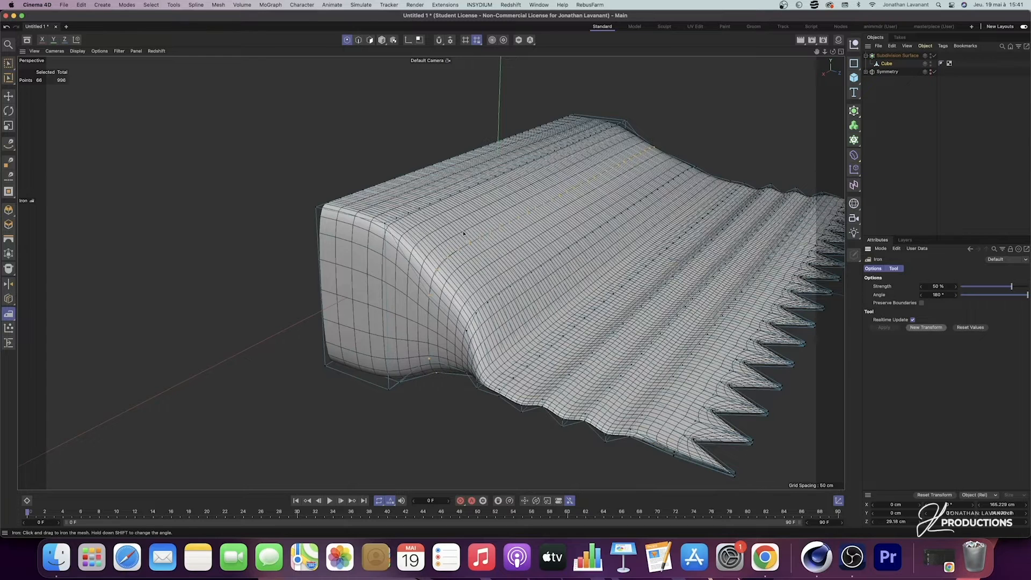
Step: Select the second point loop from the rear and smooth it with repeated Iron passes at 50% strength
key(u)
key(l)
click(400, 221)
key(m)
key(g)
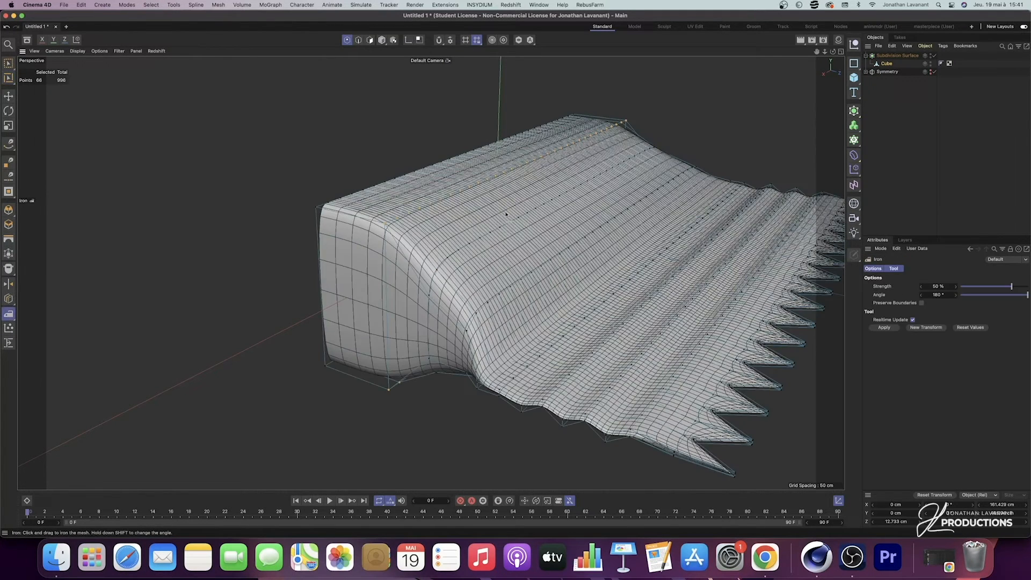
click(932, 328)
click(932, 328)
click(932, 328)
click(932, 329)
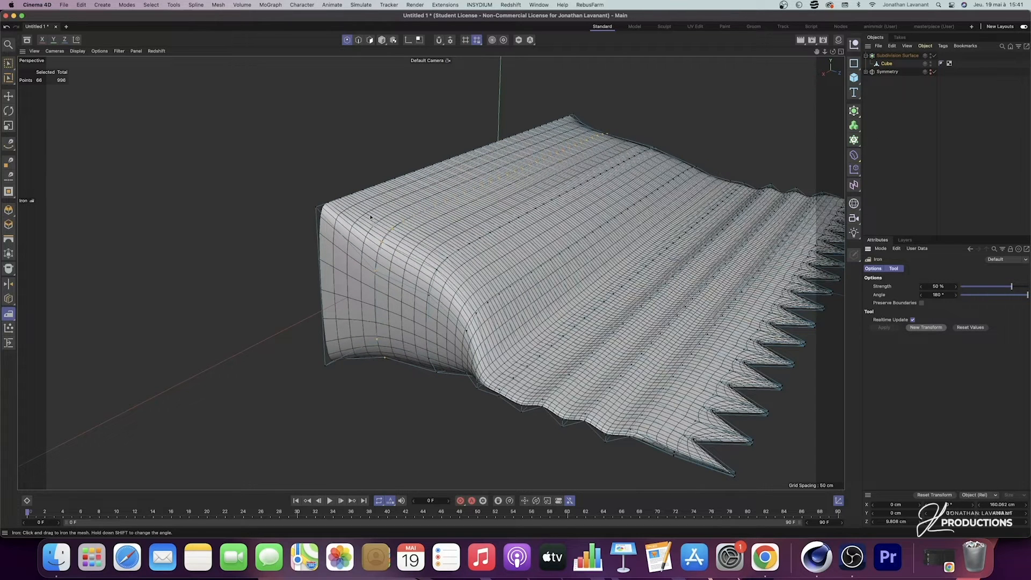
Step: Select the rear border point loop and round it off with repeated Iron passes, finishing at 100% strength
key(u)
key(l)
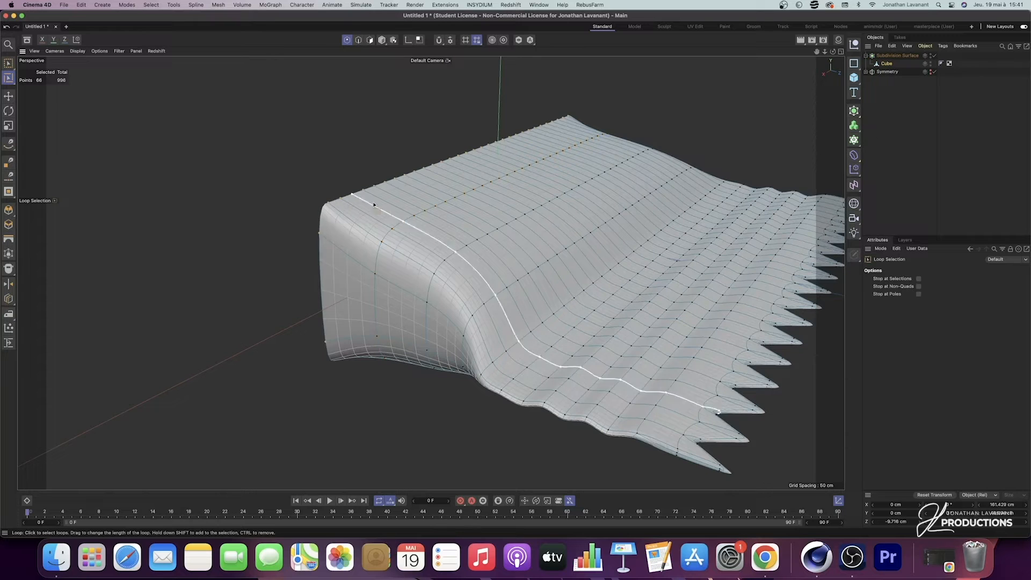
key(m)
key(g)
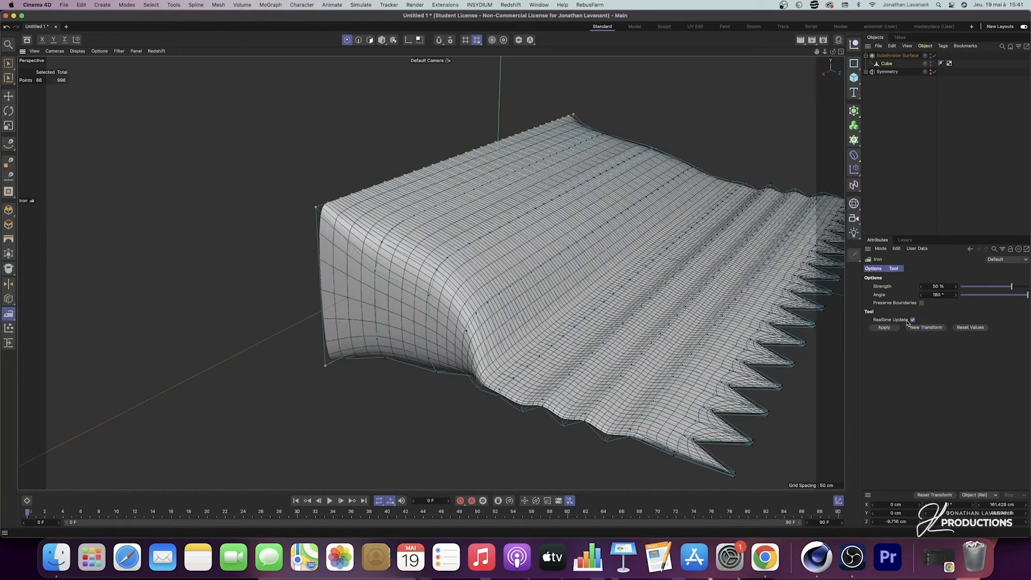
click(884, 327)
click(884, 327)
click(885, 327)
click(884, 327)
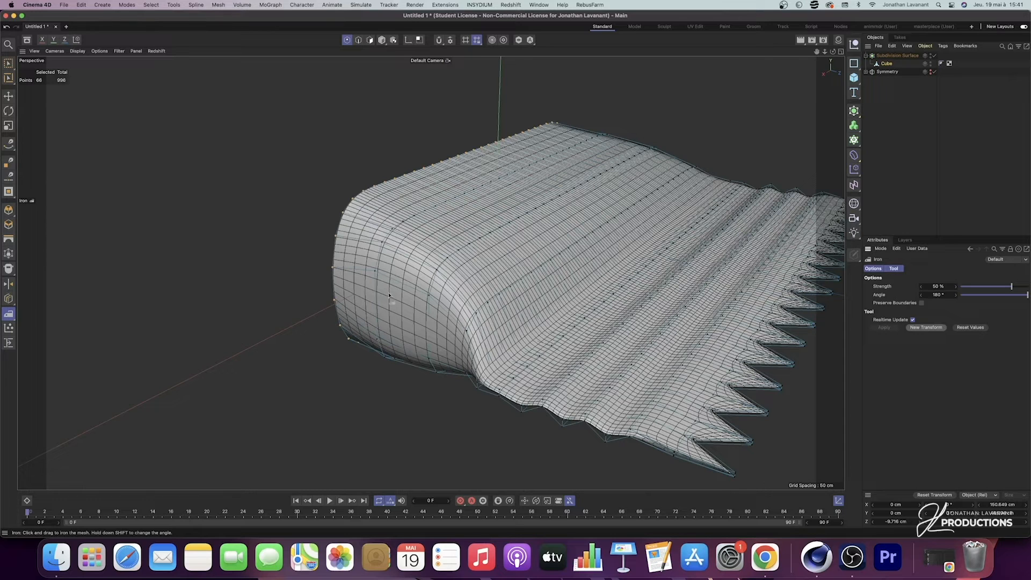
drag(339, 325, 173, 385)
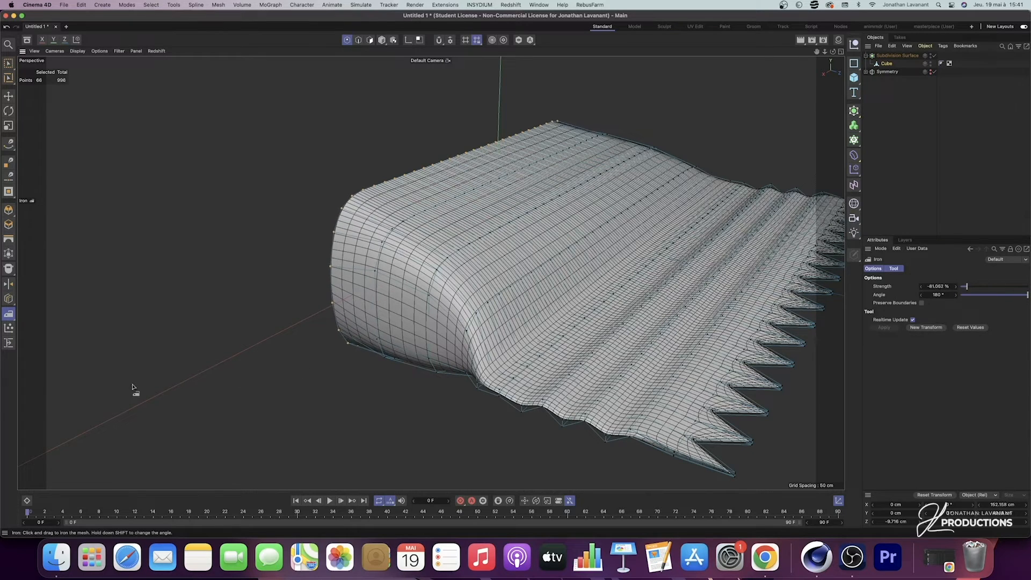
drag(367, 406, 602, 410)
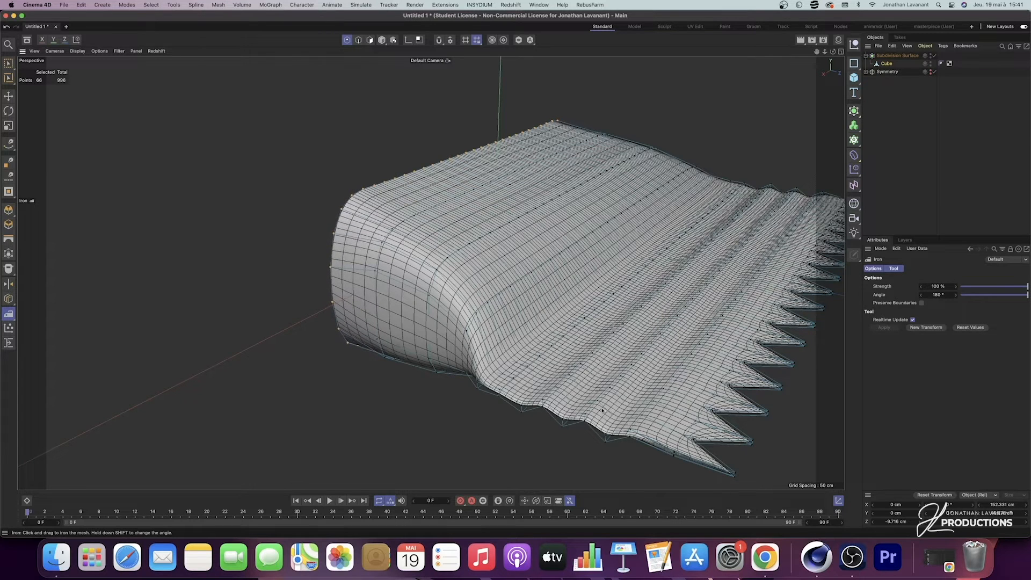
Step: Reselect the second point loop from the rear and smooth it interactively with Iron, finishing at about 63.7% strength
key(u)
key(l)
click(378, 257)
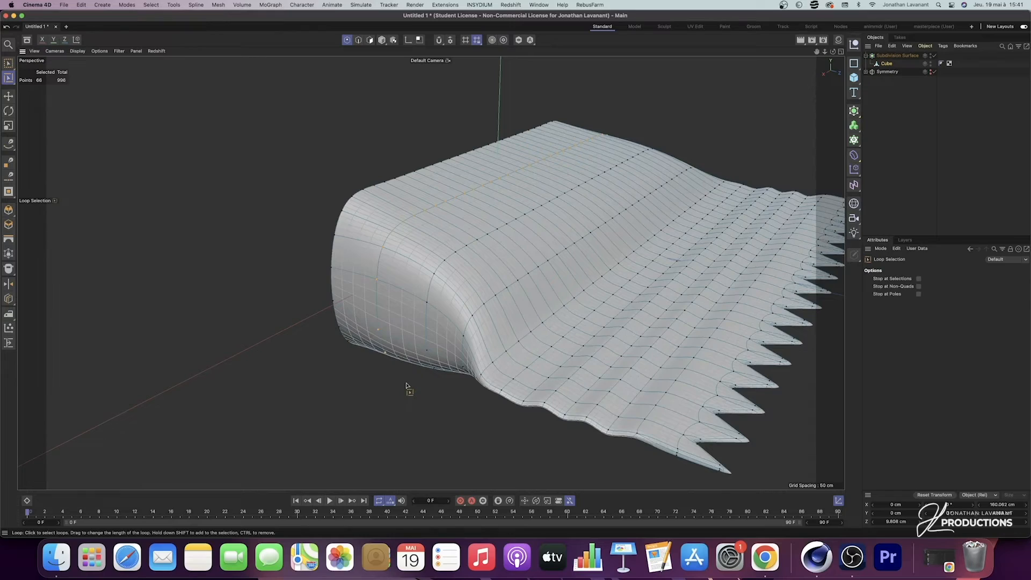
key(u)
key(g)
drag(406, 385, 609, 403)
alt+drag(450, 397, 409, 379)
drag(440, 427, 555, 428)
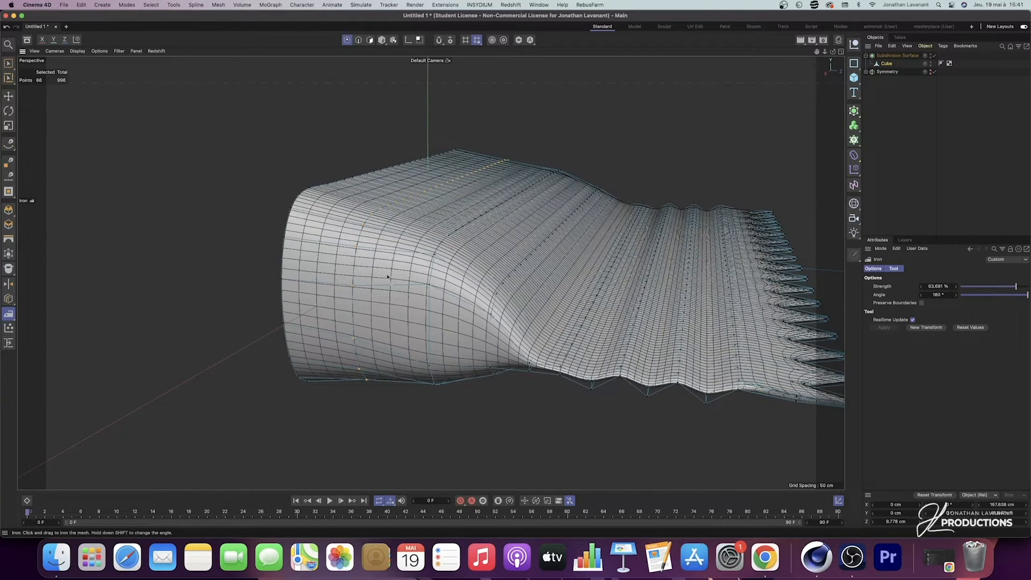
Step: Reselect the third point loop from the rear and smooth it interactively with the Iron tool
alt+drag(393, 316, 403, 326)
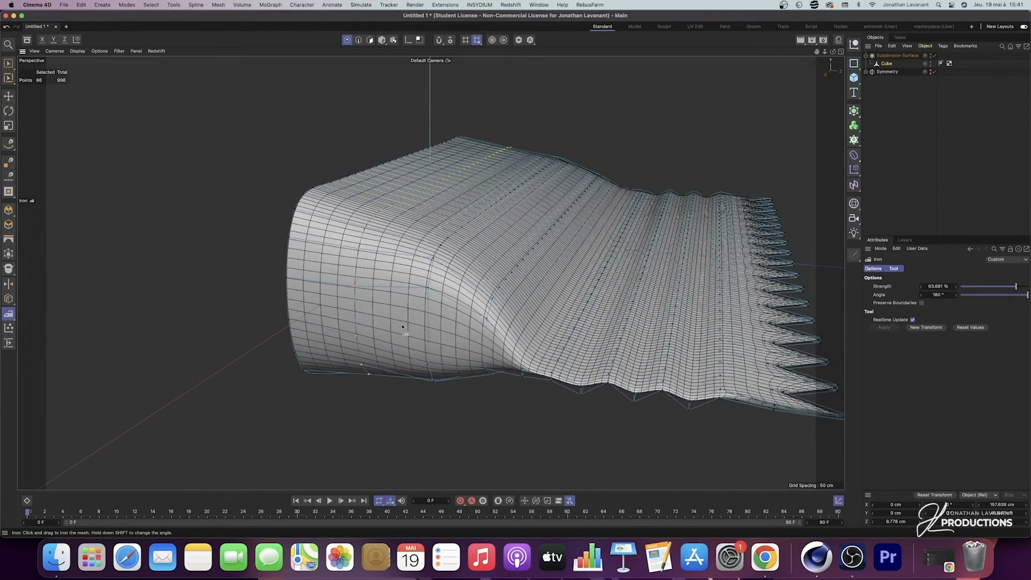
key(u)
key(l)
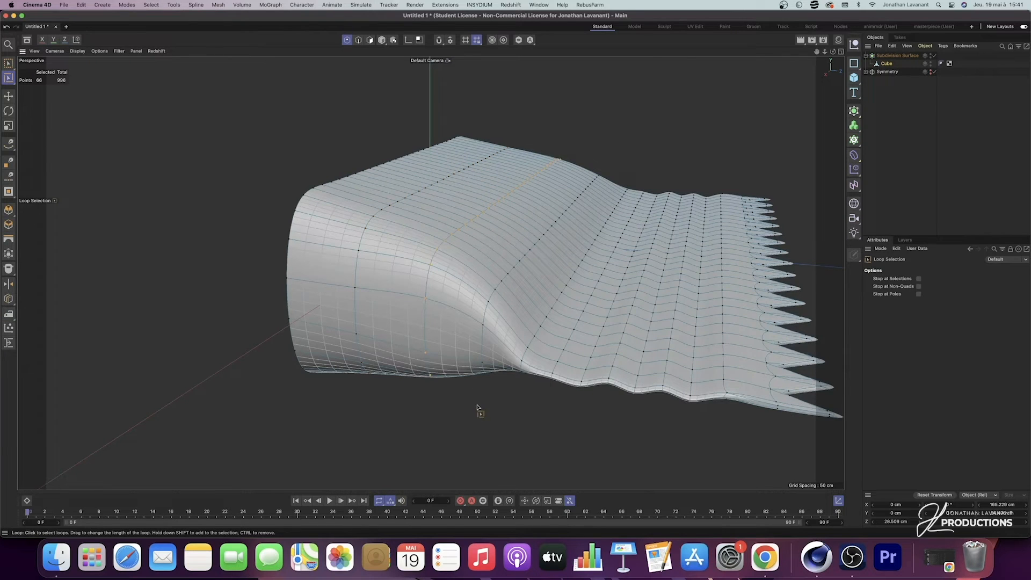
key(m)
key(g)
drag(477, 408, 677, 428)
mouse_move(481, 438)
mouse_down()
mouse_move(521, 441)
mouse_move(472, 419)
mouse_up()
Step: Select the fourth point loop from the rear and smooth it interactively with the Iron tool
key(u)
key(l)
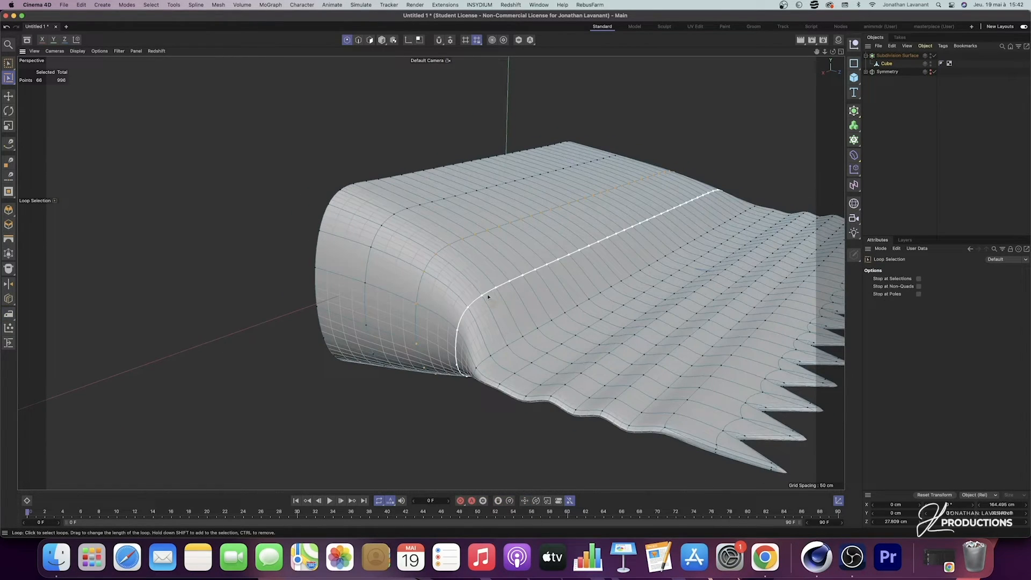
key(space)
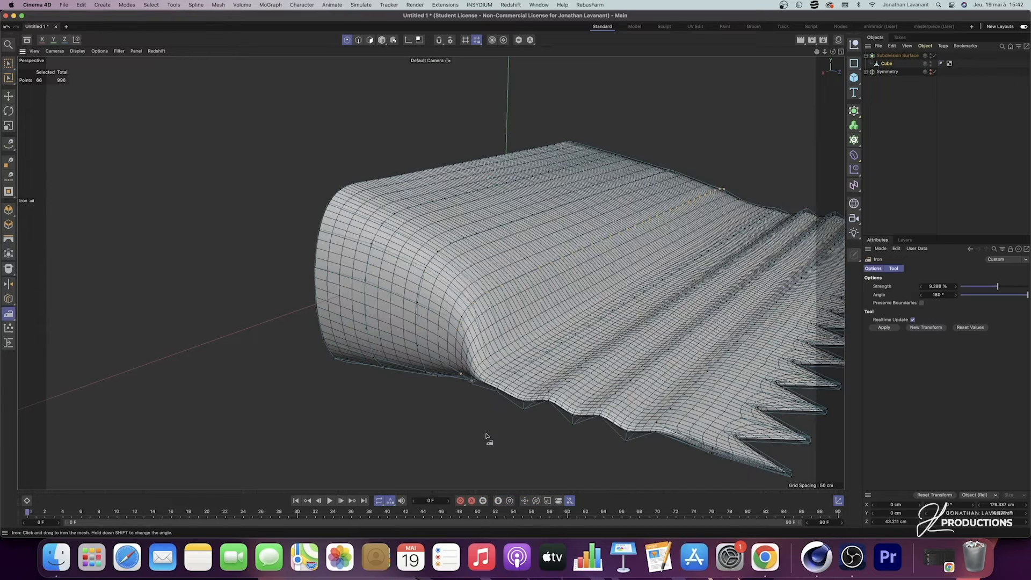
alt+drag(484, 436, 729, 423)
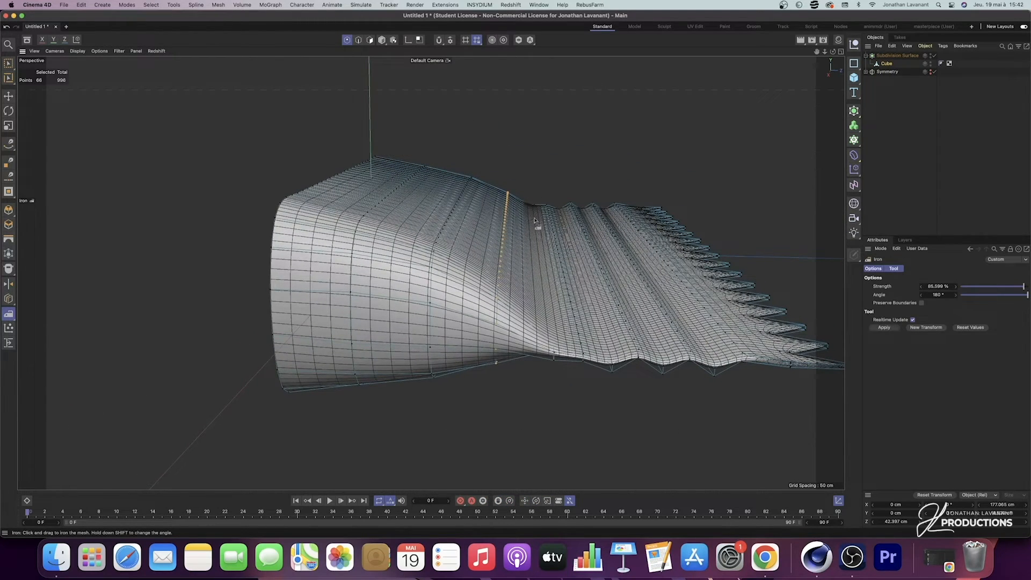
alt+drag(530, 163, 449, 185)
Step: Switch to edge editing, select the second edge loop from the rear, and fine-tune its height with a vertical Scale in the Right view
click(358, 40)
alt+drag(507, 157, 360, 206)
key(u)
key(l)
click(336, 242)
key(t)
mouse_move(402, 153)
mouse_down()
mouse_move(403, 111)
mouse_move(403, 141)
mouse_up()
middle_click(414, 306)
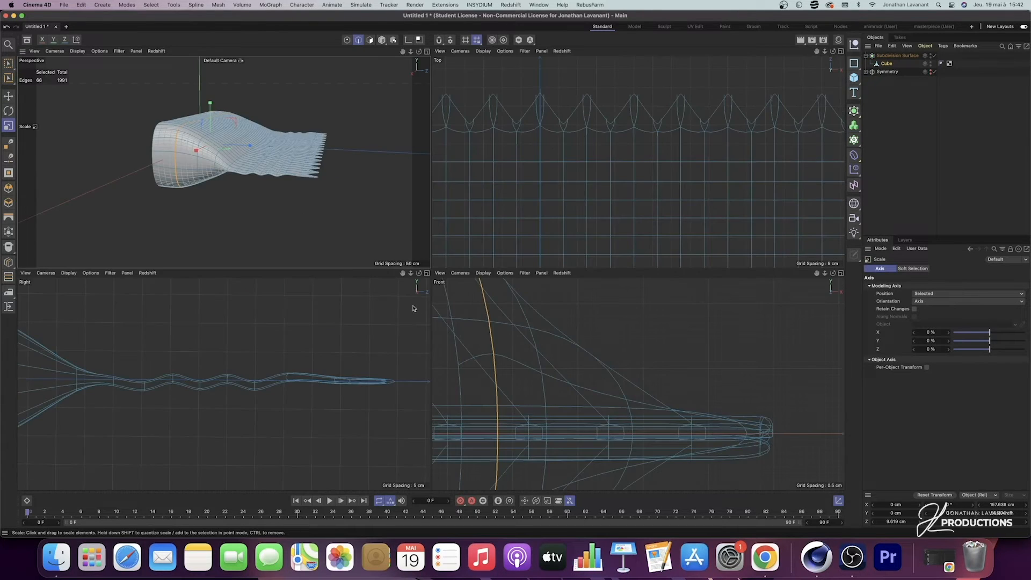
middle_click(309, 296)
scroll(407, 198, down, 5)
mouse_move(380, 227)
alt+mouse_down()
mouse_move(507, 240)
mouse_move(449, 257)
mouse_move(363, 238)
alt+mouse_up()
alt+middle_drag(367, 240, 631, 310)
scroll(602, 277, down, 2)
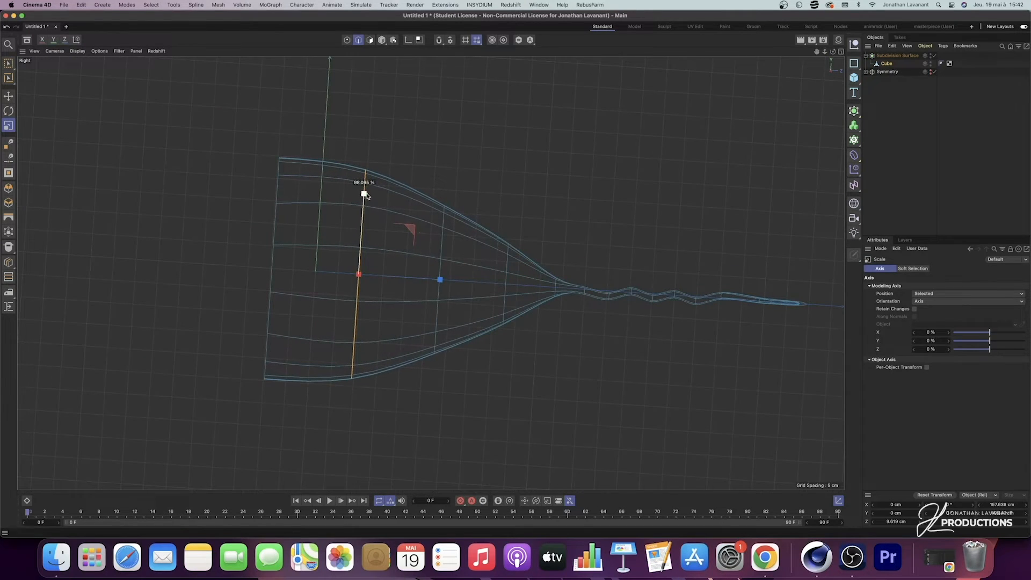
Step: Select the third edge loop from the rear and scale it up slightly in height to even out the side profile
click(440, 248)
key(u)
key(l)
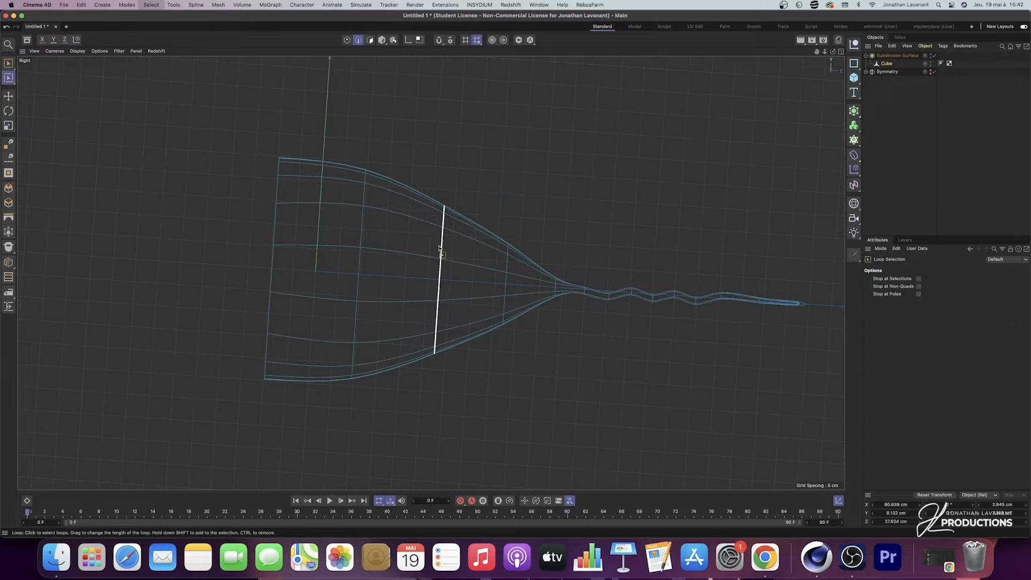
click(483, 246)
key(t)
drag(445, 201, 449, 191)
Step: Examine the body's outline in the Top view with the Subdivision Surface switched off and on, and check its shape in Perspective
middle_click(537, 200)
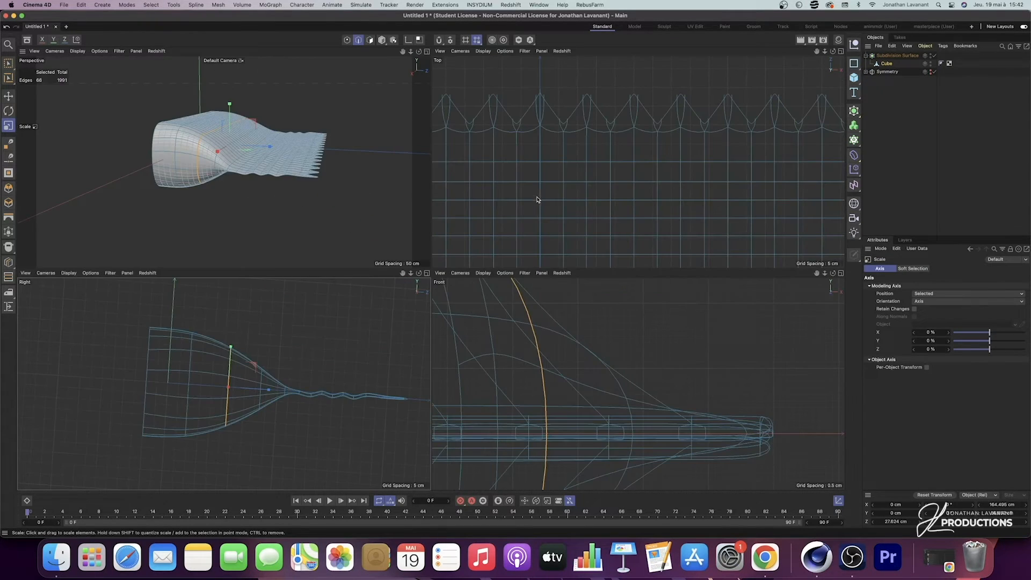
middle_click(595, 193)
scroll(594, 203, down, 8)
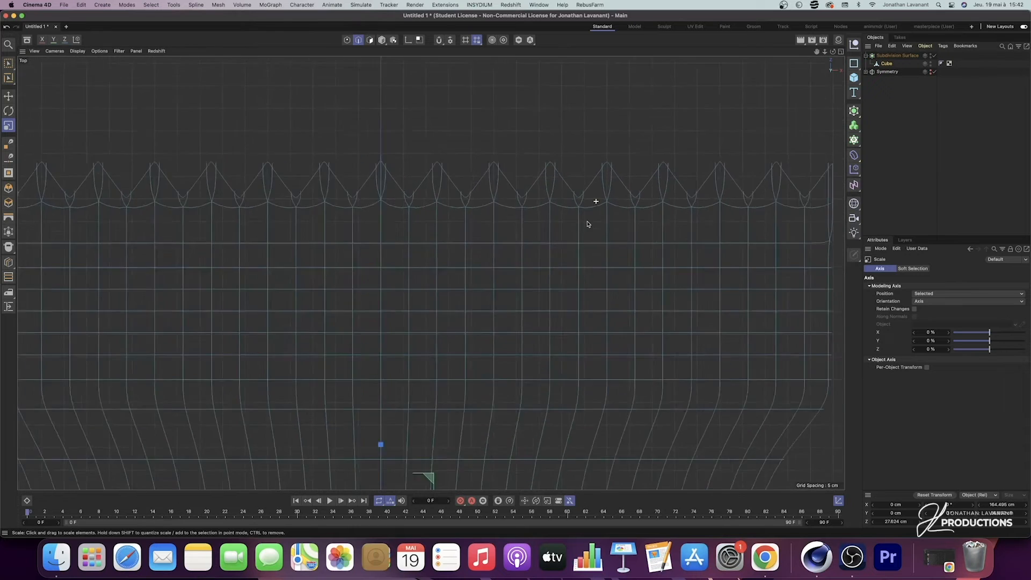
scroll(571, 231, up, 4)
scroll(568, 224, up, 3)
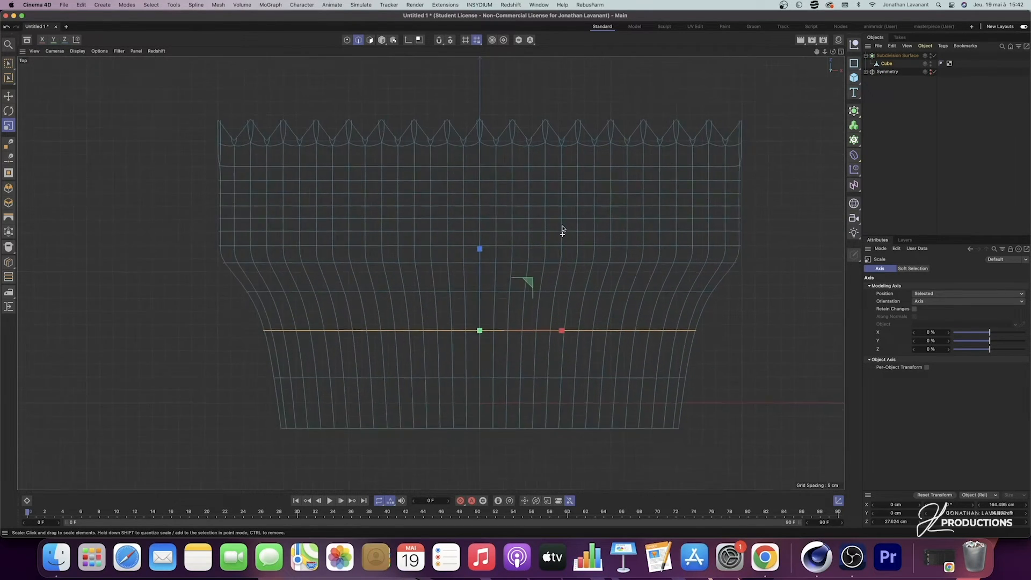
click(934, 56)
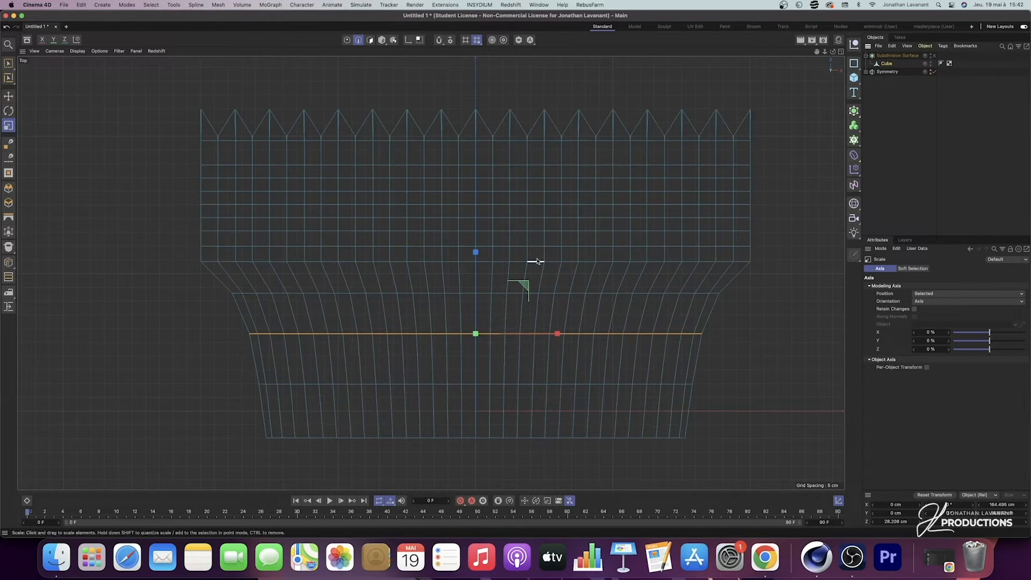
click(934, 56)
scroll(579, 326, up, 3)
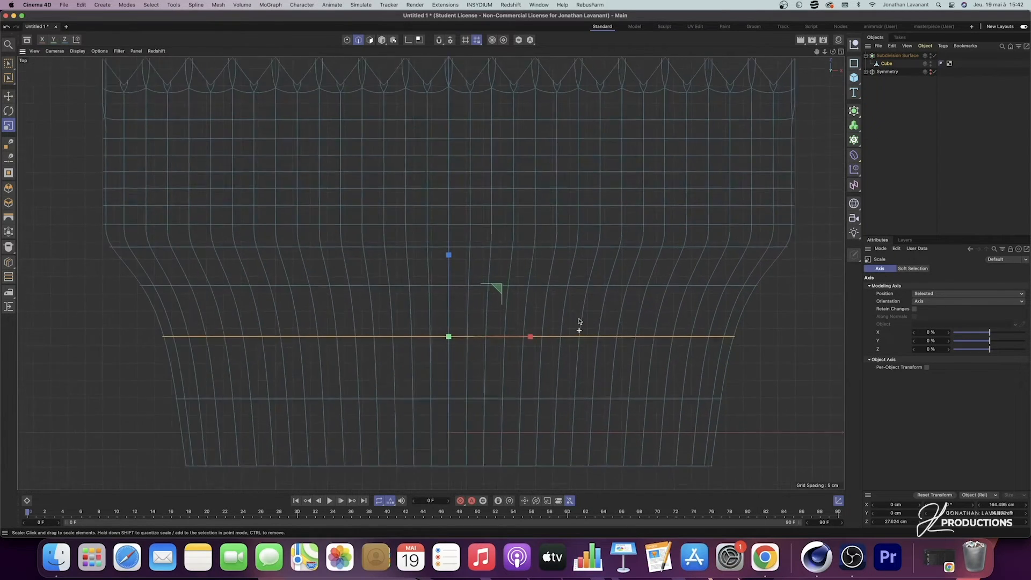
middle_click(578, 326)
middle_click(343, 223)
alt+drag(343, 223, 503, 211)
alt+right_drag(503, 211, 509, 209)
Step: Select the Cube's open rear border edge loop and extrude it straight back about 187 cm to lengthen the body
click(890, 65)
alt+drag(408, 235, 406, 239)
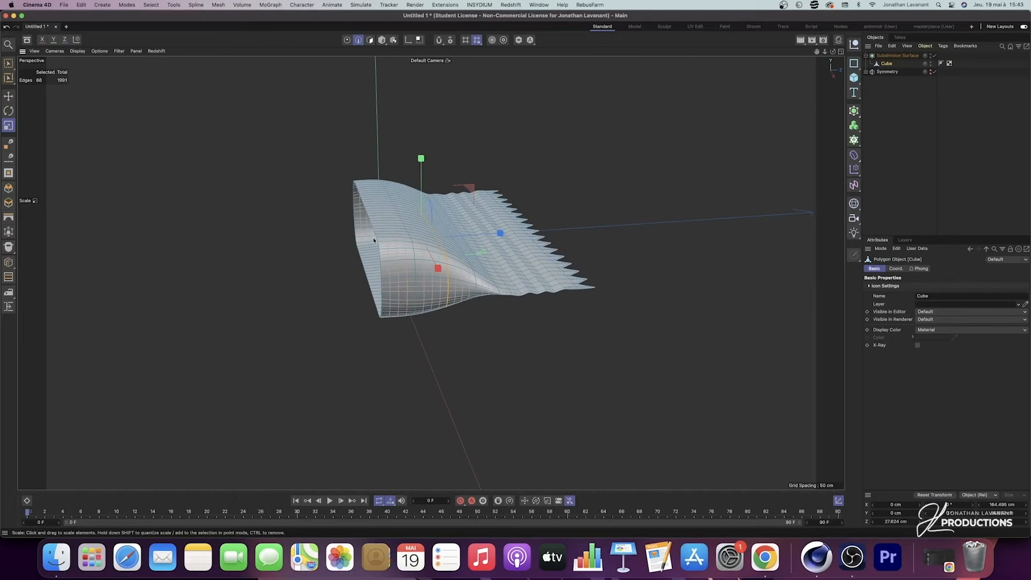
double_click(374, 230)
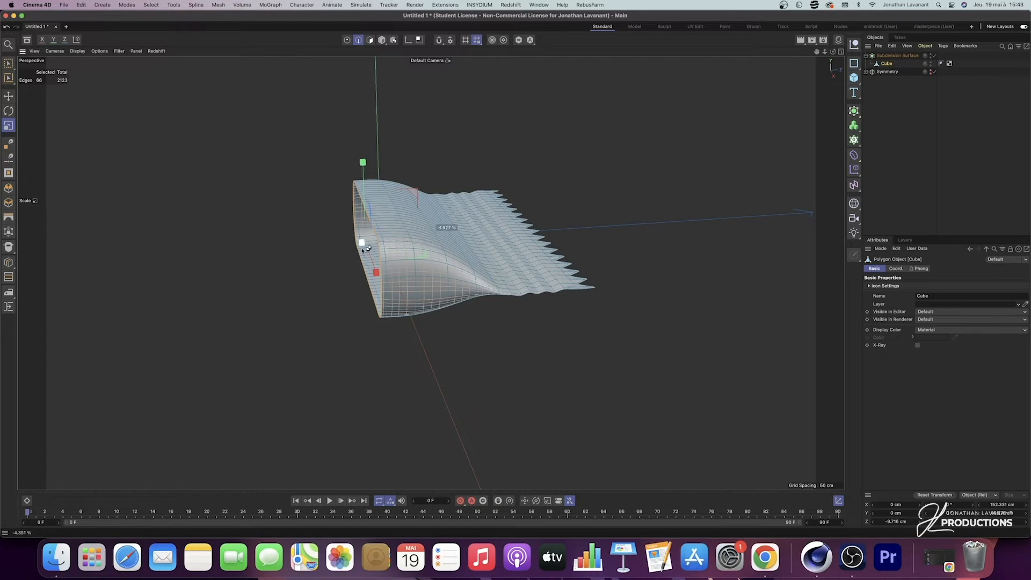
key(e)
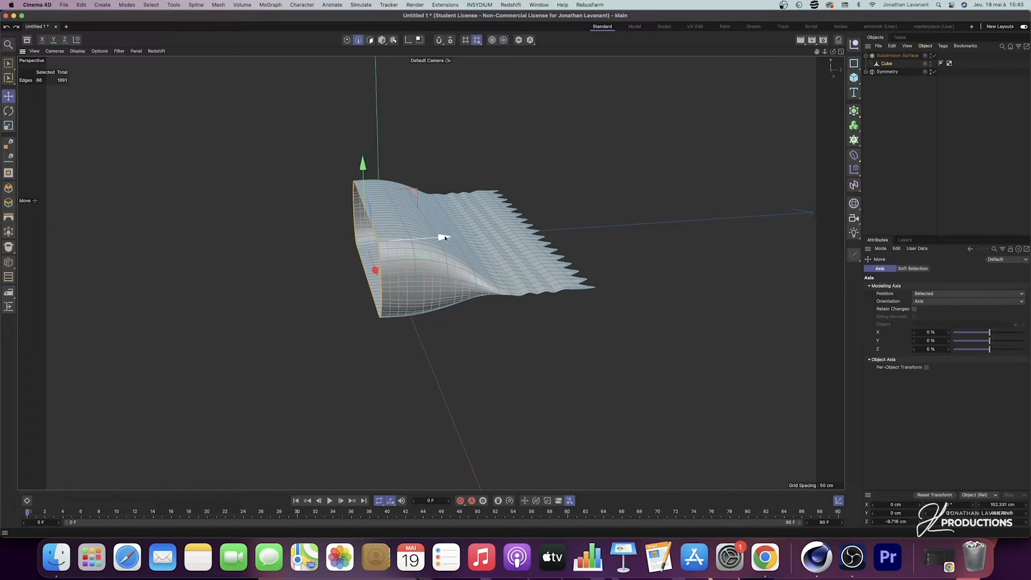
ctrl+drag(447, 238, 146, 256)
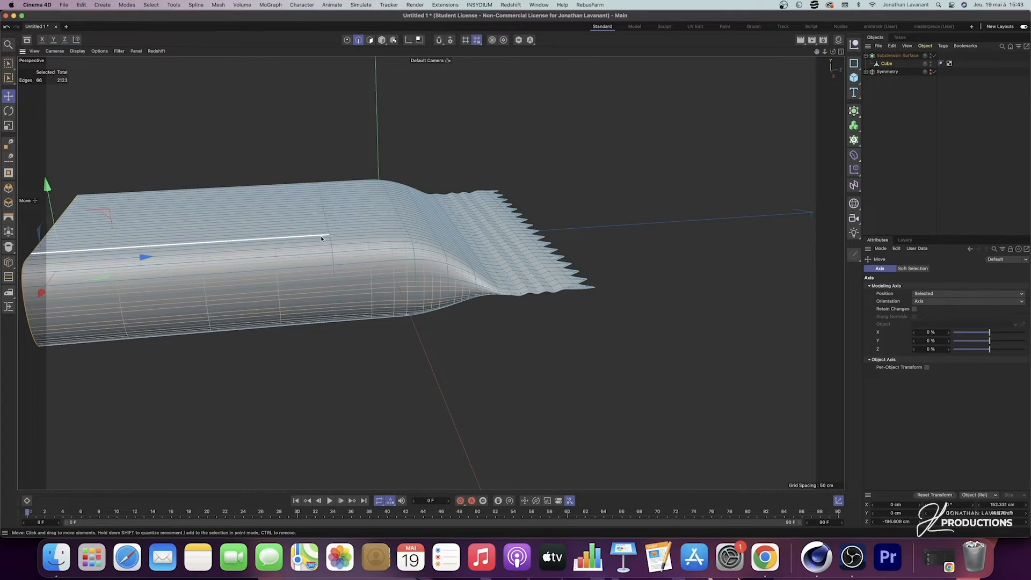
scroll(303, 252, down, 2)
alt+drag(308, 263, 376, 290)
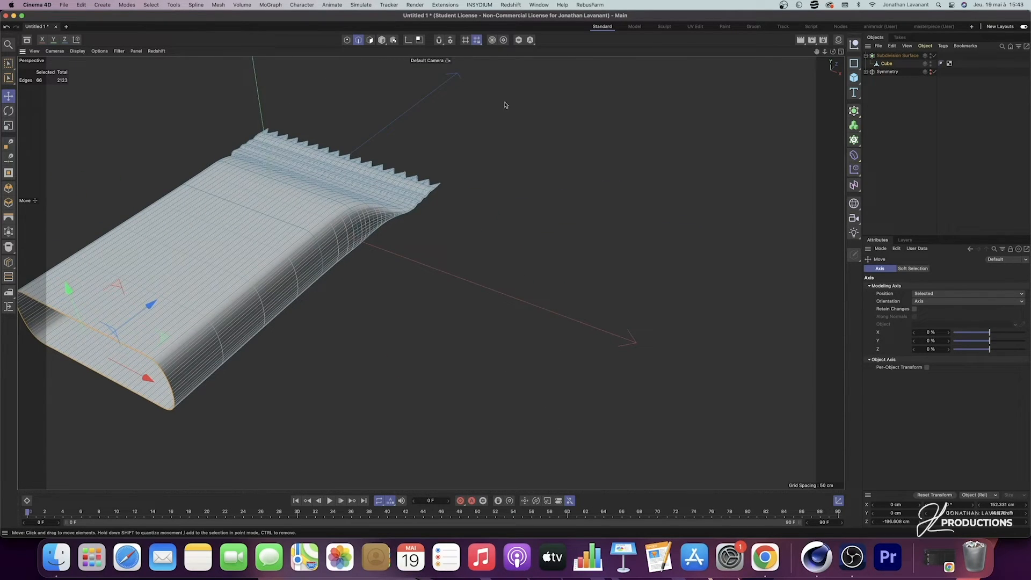
Step: In the Top view, enable snapping and axis editing, and move the Cube's axis to the centre of its open rear edge
middle_click(511, 143)
middle_click(560, 166)
scroll(582, 172, down, 3)
scroll(580, 215, up, 3)
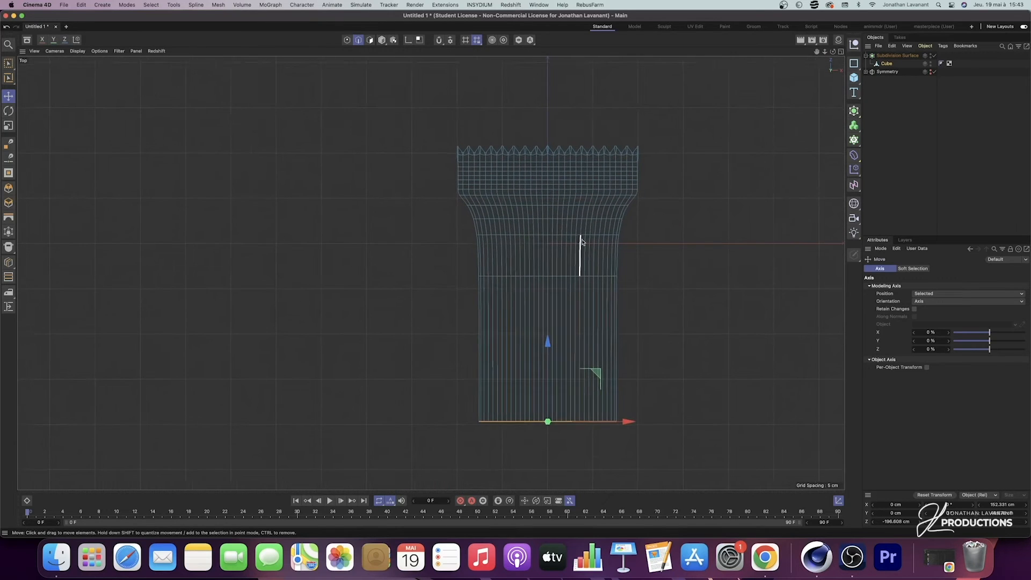
click(382, 40)
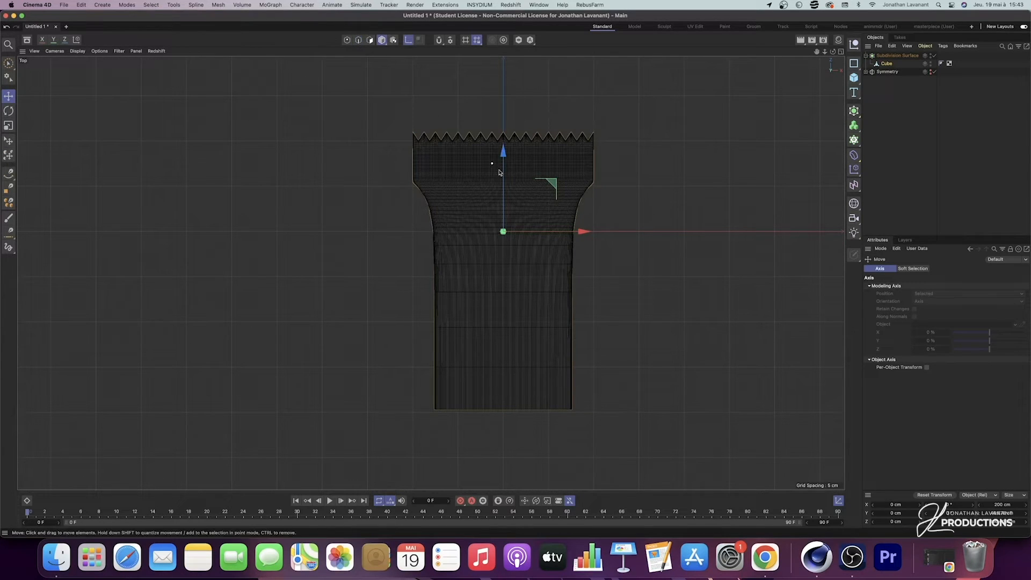
click(438, 39)
drag(502, 154, 498, 334)
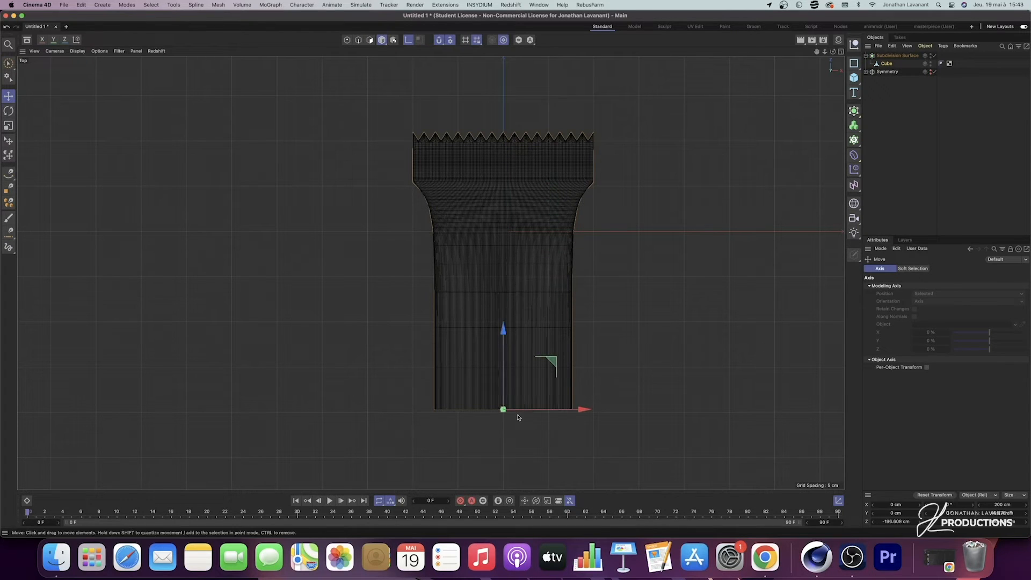
middle_click(177, 151)
middle_click(336, 166)
alt+drag(472, 194, 454, 247)
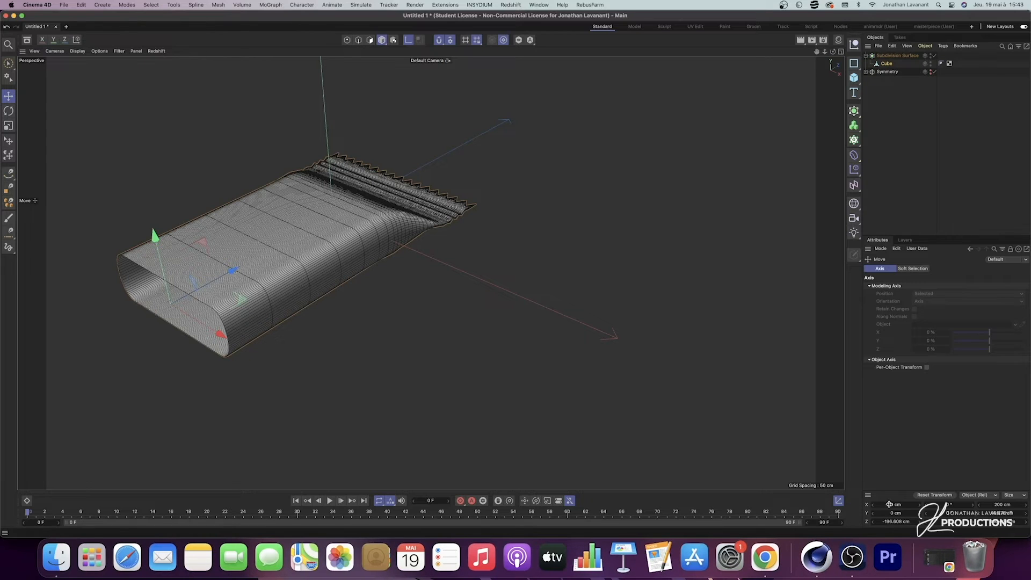
Step: Reset the Cube's transform to place its rear edge at the world origin, and switch off axis editing, snapping and the Subdivision Surface
click(934, 496)
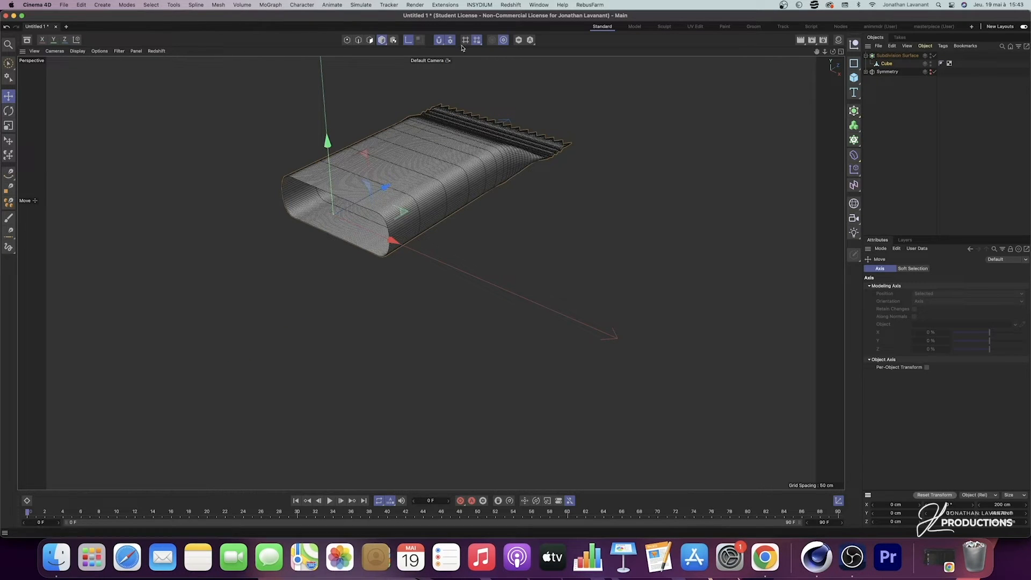
alt+drag(459, 176, 419, 178)
click(935, 56)
alt+drag(477, 157, 444, 183)
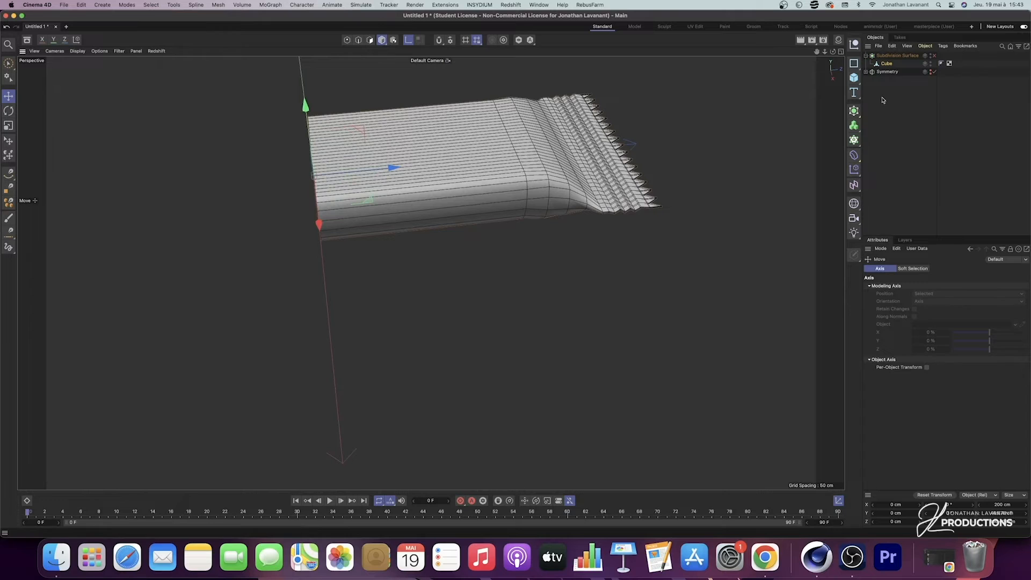
Step: Nest the Cube in a new Symmetry object under the Subdivision Surface, and set its mirror plane to XY
click(858, 112)
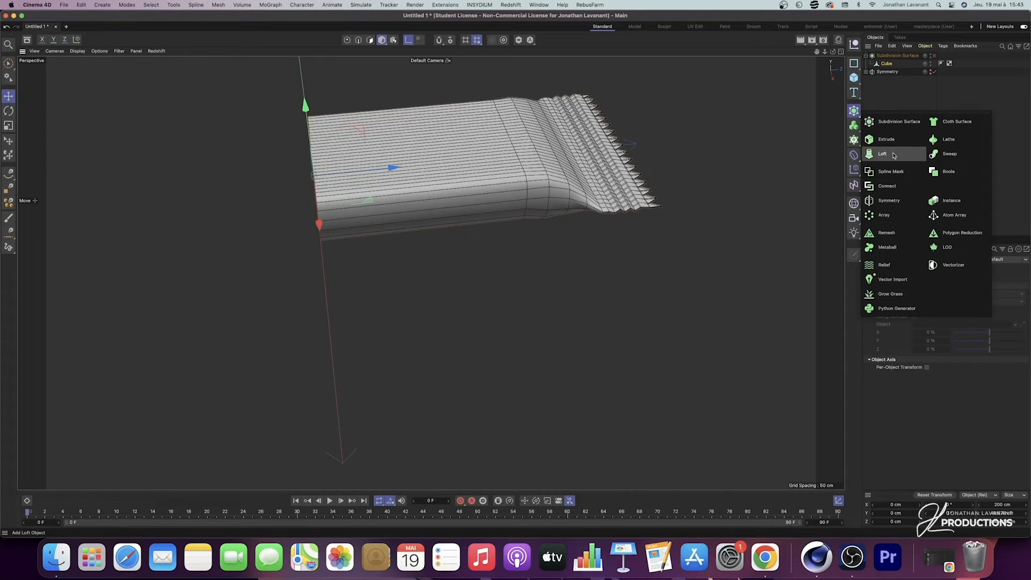
click(893, 206)
drag(885, 64, 895, 66)
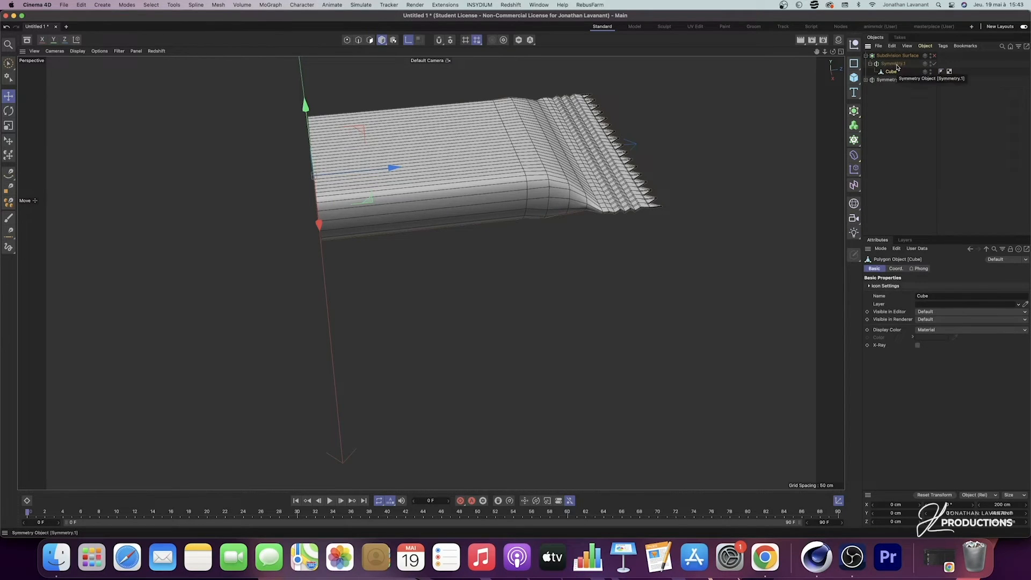
click(893, 64)
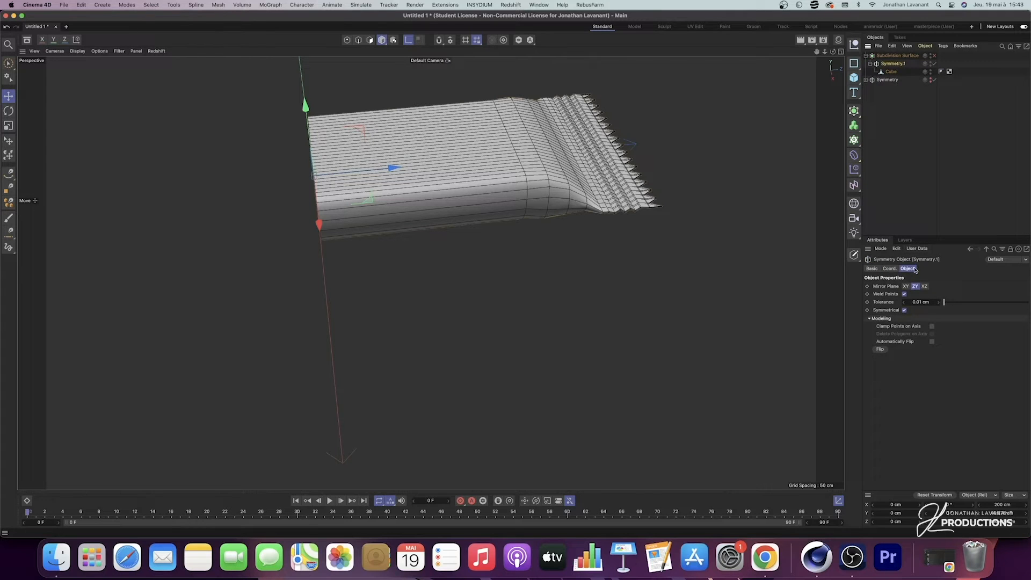
click(906, 287)
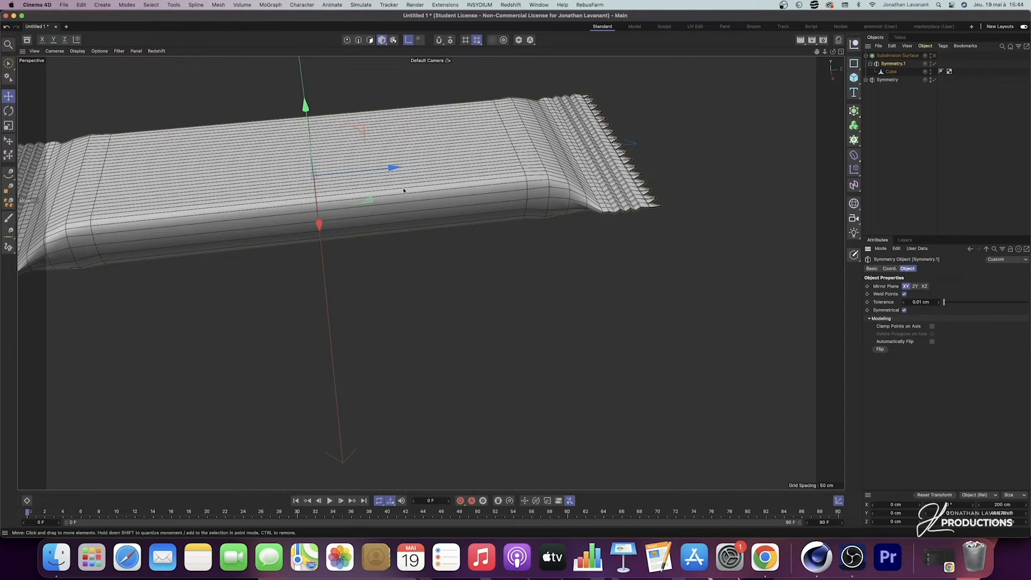
alt+right_drag(405, 179, 381, 233)
mouse_move(358, 213)
alt+mouse_down()
mouse_move(361, 166)
mouse_move(371, 205)
alt+mouse_up()
alt+right_drag(374, 193, 378, 161)
alt+right_drag(378, 161, 380, 132)
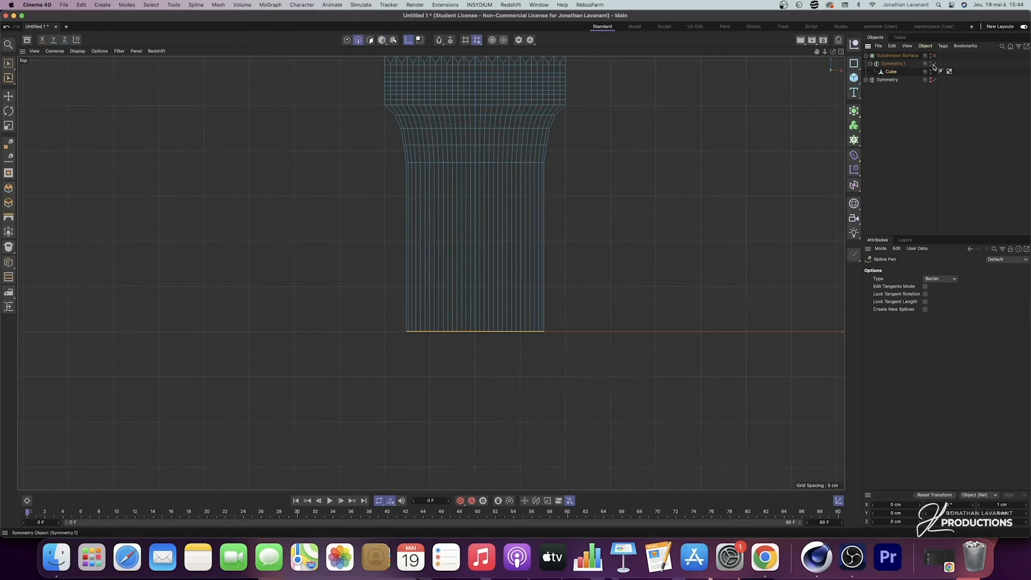
Step: Add seven evenly spaced loop cuts across the Cube's long straight section with Loop/Path Cut, keeping the symmetry enabled
click(935, 64)
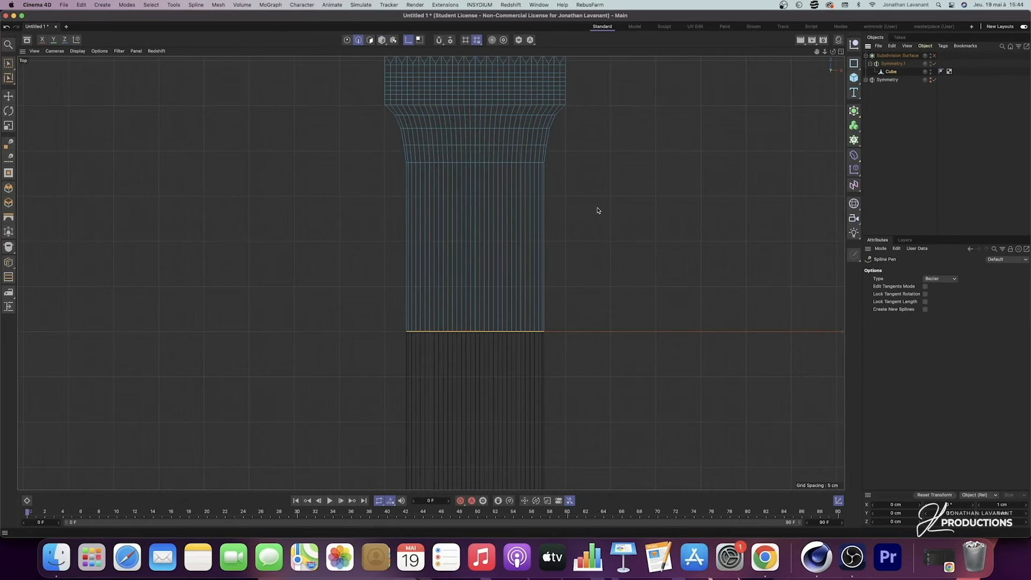
alt+right_drag(598, 210, 564, 217)
key(m)
key(l)
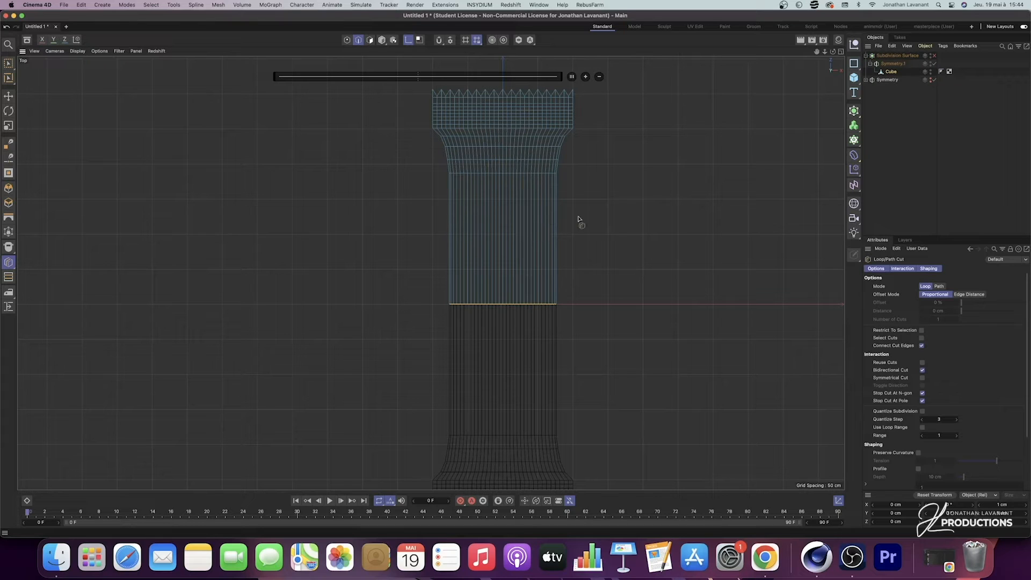
click(544, 229)
click(572, 77)
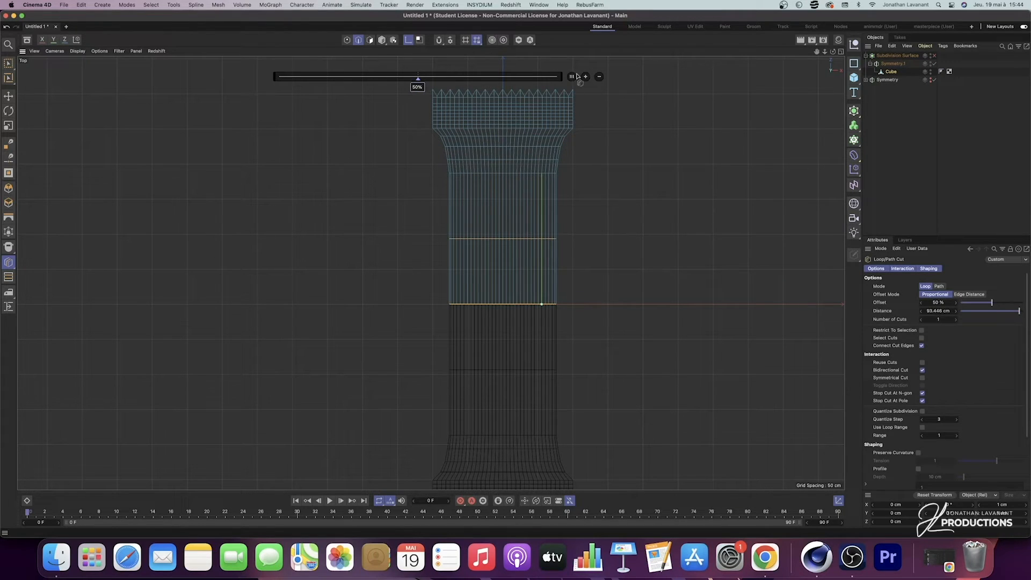
click(587, 77)
click(587, 77)
click(586, 77)
click(587, 77)
click(586, 77)
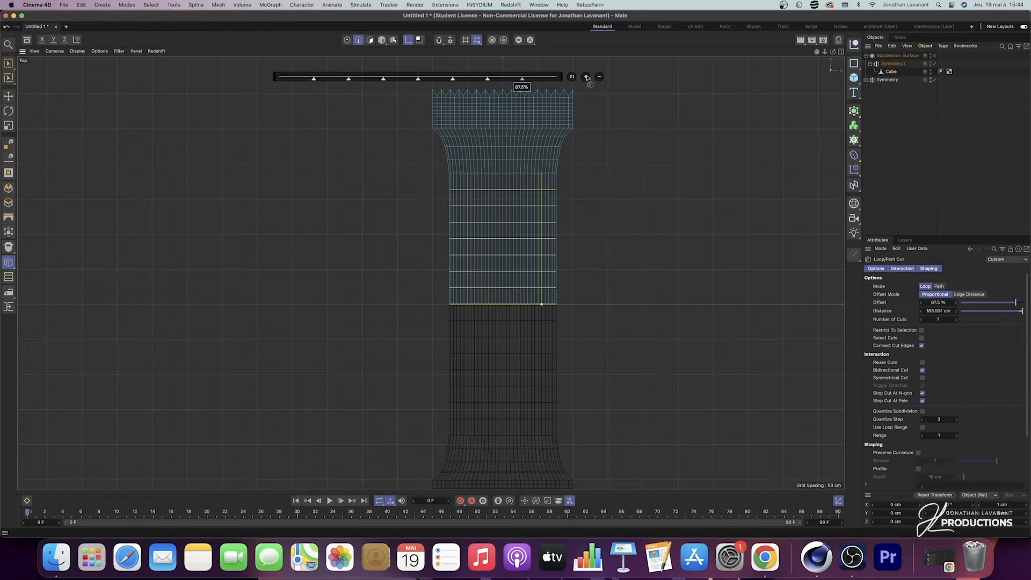
Step: In the perspective view, switch the Subdivision Surface on and display the wrapper with Quick Shading
middle_click(638, 247)
middle_click(374, 165)
alt+drag(438, 152, 655, 138)
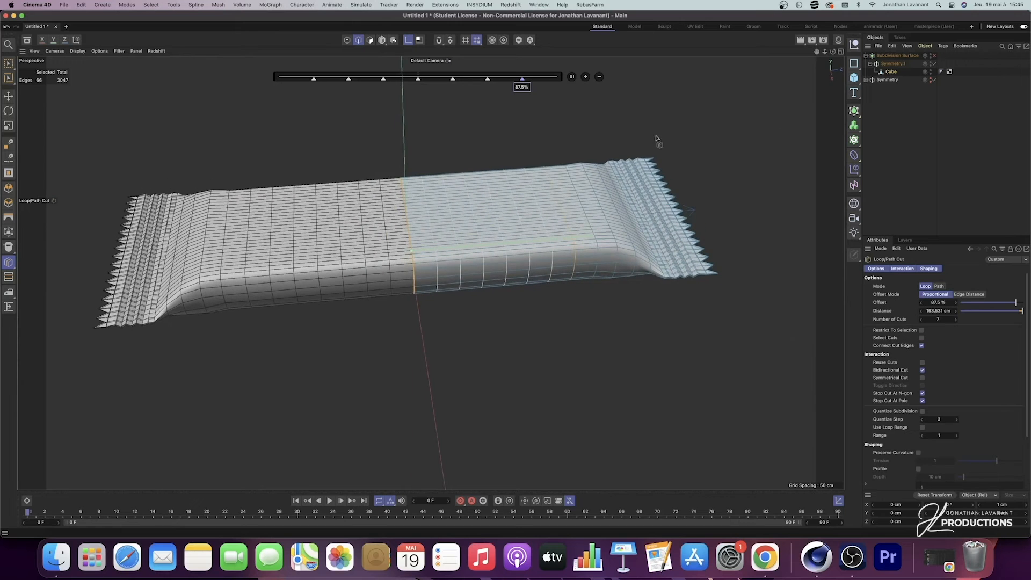
click(934, 56)
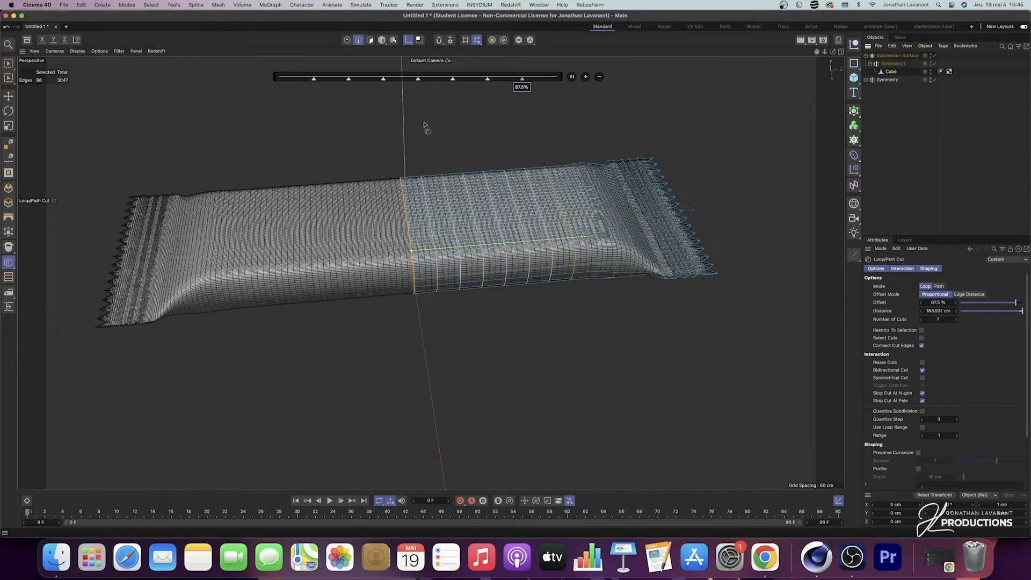
click(8, 64)
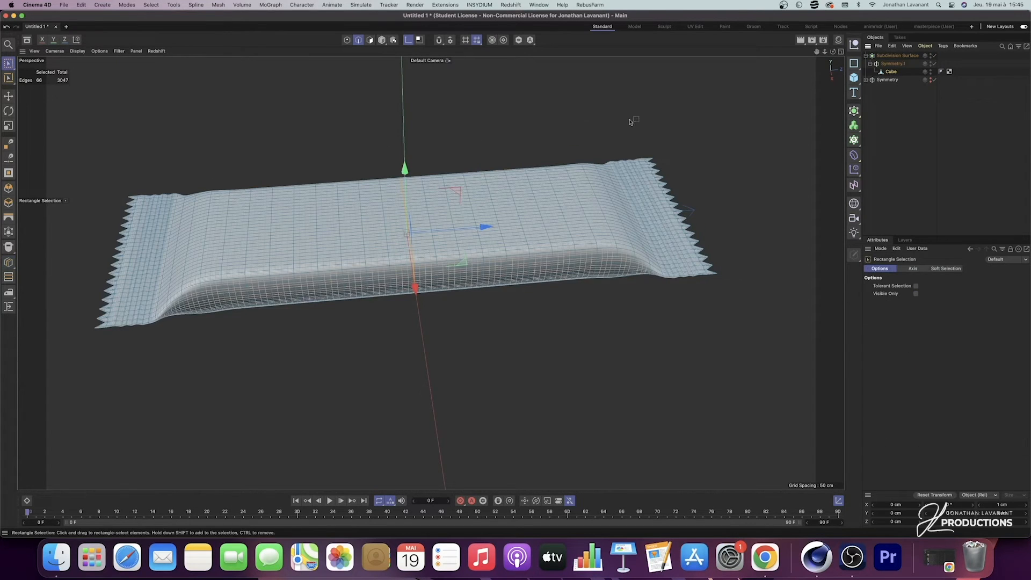
click(896, 55)
click(78, 52)
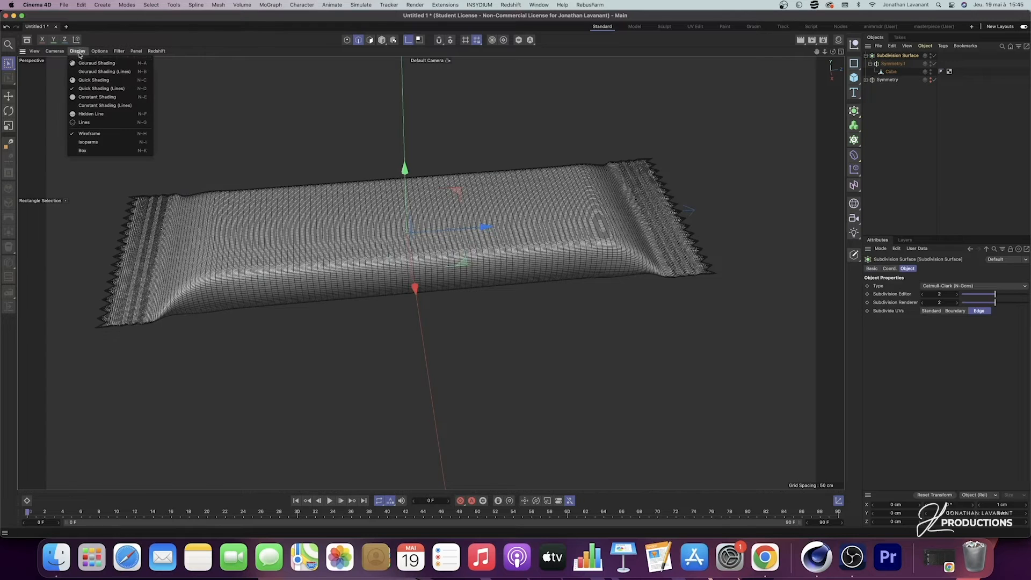
click(105, 80)
scroll(469, 163, down, 2)
mouse_move(449, 198)
alt+mouse_down()
mouse_move(504, 146)
mouse_move(521, 162)
mouse_move(498, 178)
mouse_move(483, 284)
mouse_move(422, 247)
alt+mouse_up()
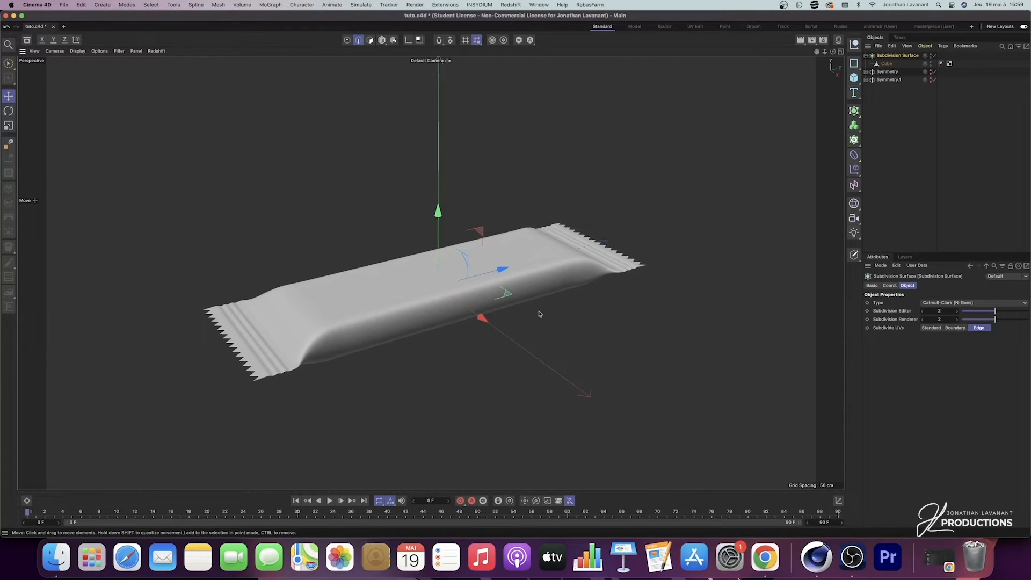
Step: Switch the Subdivision Surface off and display the wrapper with Quick Shading (Lines)
alt+drag(542, 313, 625, 315)
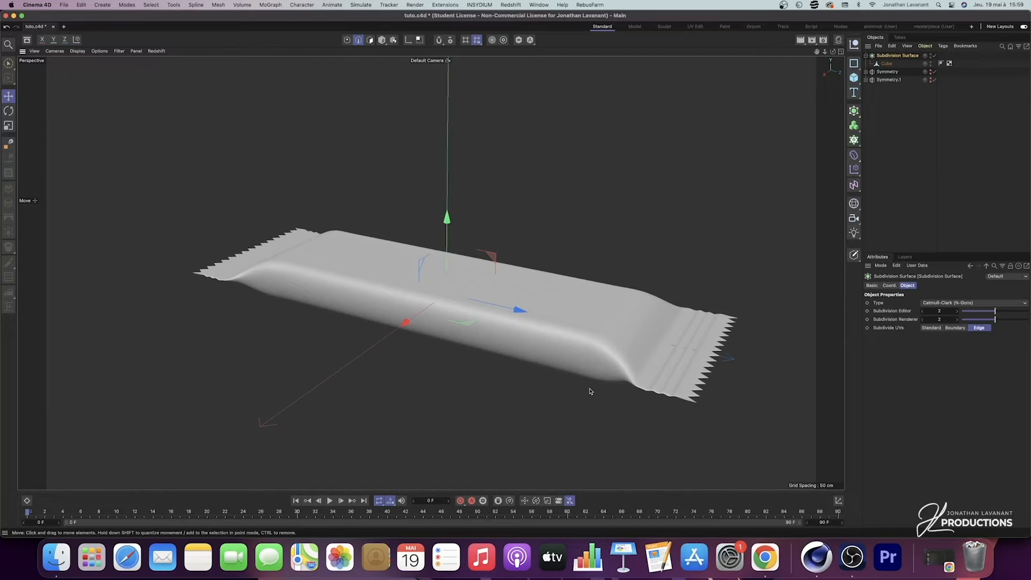
alt+drag(502, 205, 440, 264)
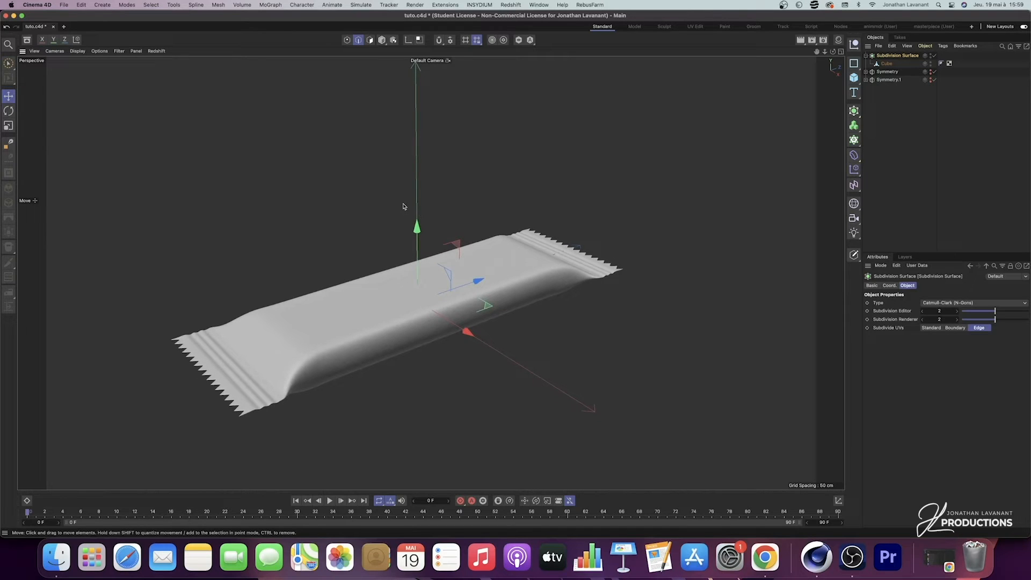
key(q)
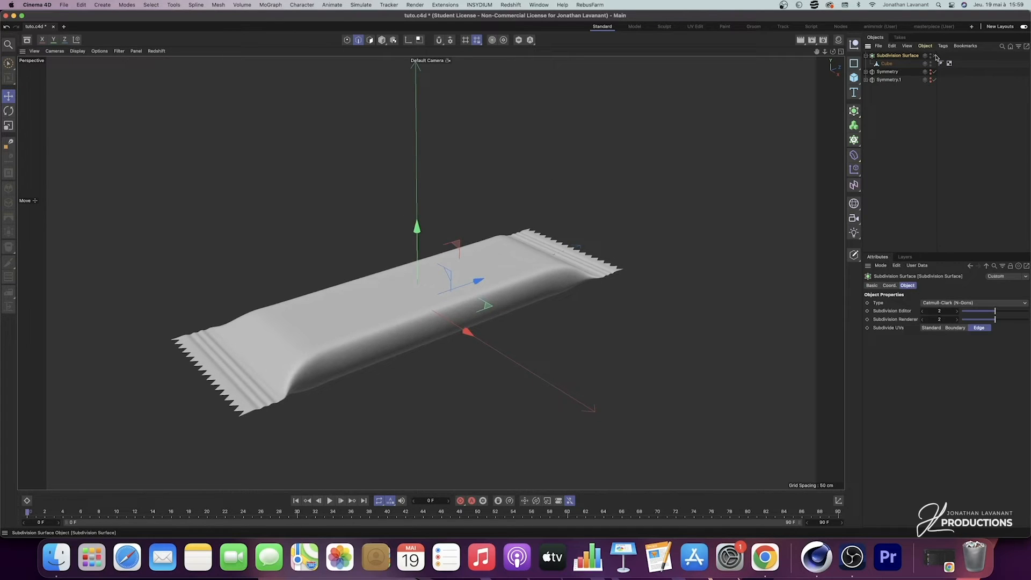
click(77, 51)
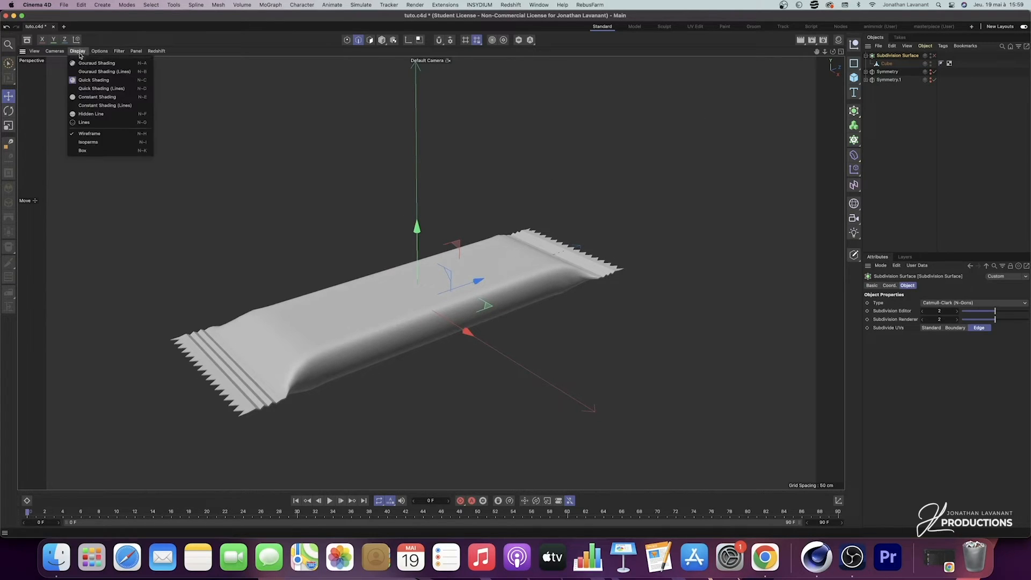
click(88, 90)
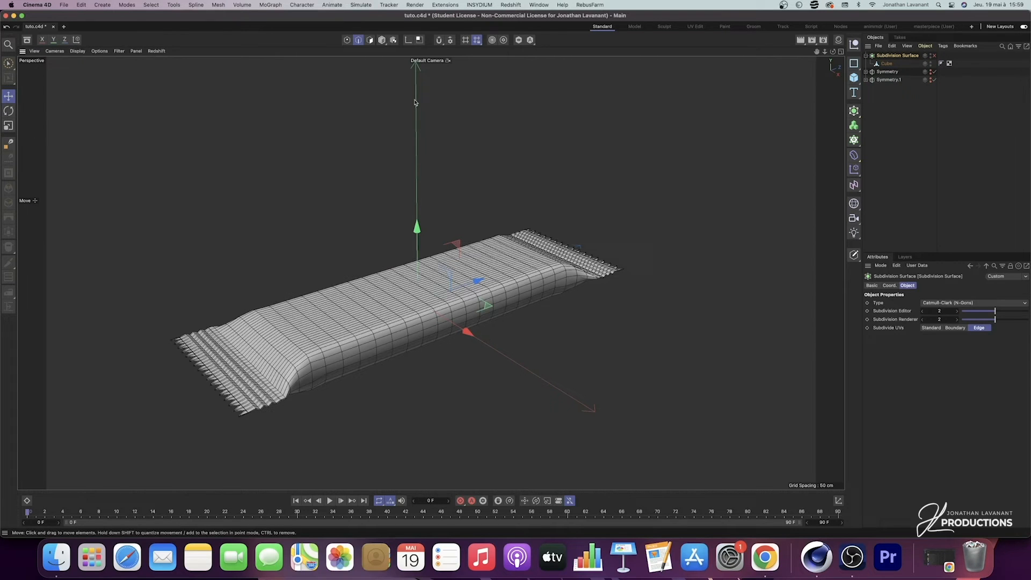
Step: Switch to the UV Edit layout and select the Cube under the Subdivision Surface for edge editing
click(694, 27)
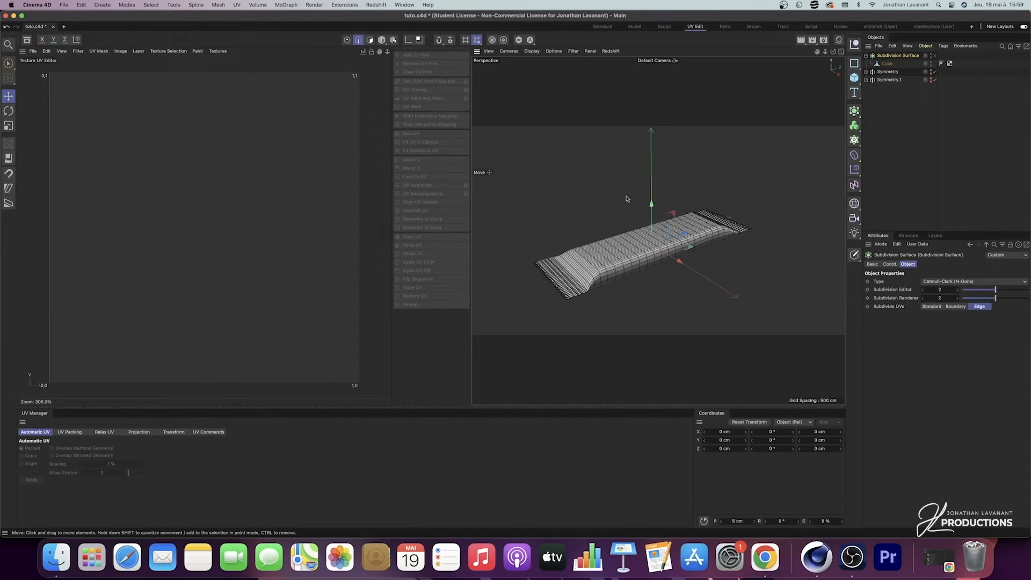
scroll(601, 273, up, 10)
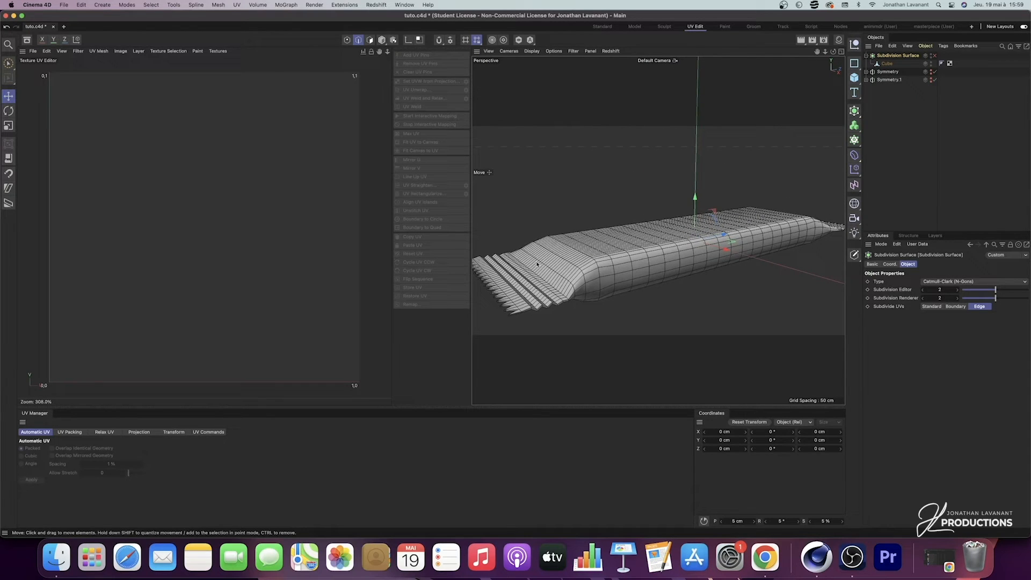
alt+drag(712, 284, 681, 174)
alt+drag(778, 311, 737, 254)
alt+middle_drag(628, 259, 723, 177)
alt+right_drag(573, 257, 589, 213)
alt+drag(590, 214, 612, 230)
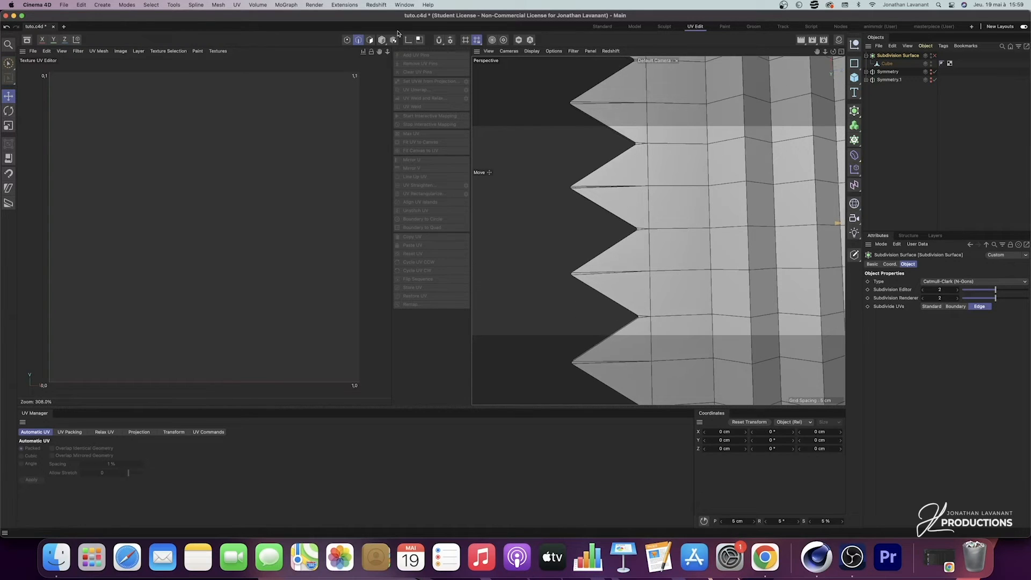
click(896, 65)
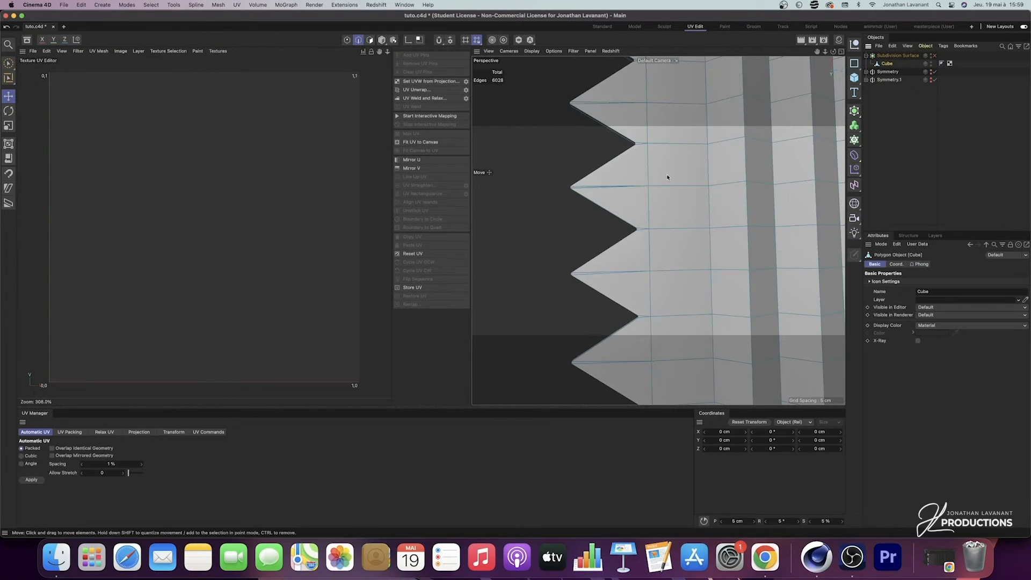
Step: Select the central lengthwise edge loop running from seal to seal on the wrapper's underside
click(607, 188)
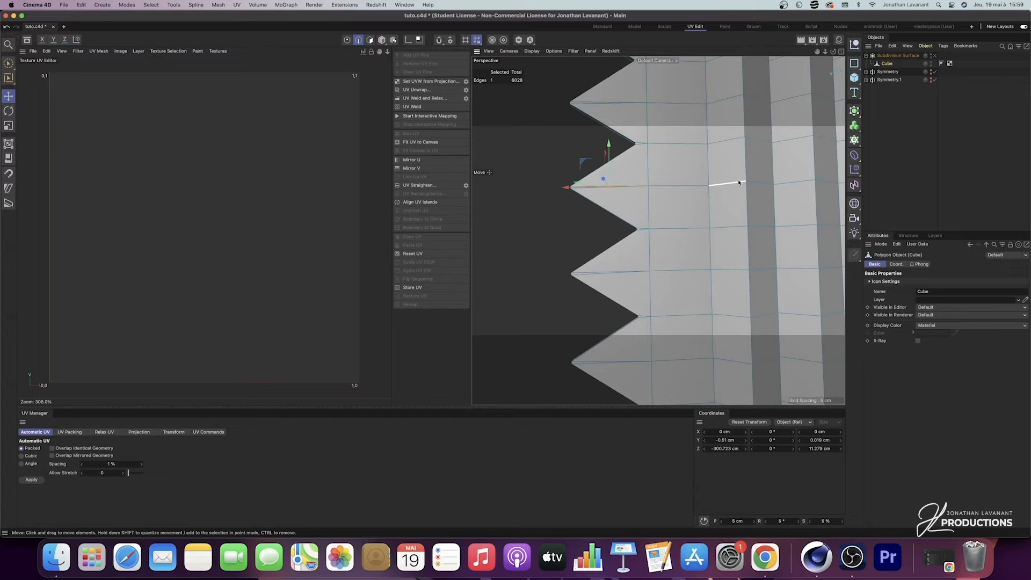
scroll(737, 188, down, 10)
alt+middle_drag(737, 189, 566, 243)
scroll(567, 243, up, 5)
scroll(579, 195, up, 6)
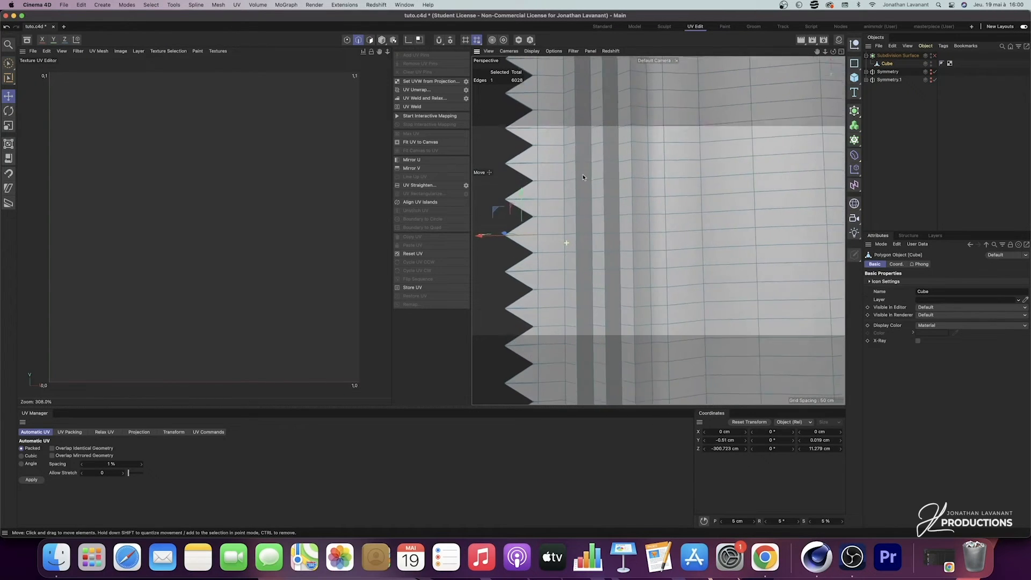
scroll(571, 191, up, 2)
scroll(664, 187, down, 15)
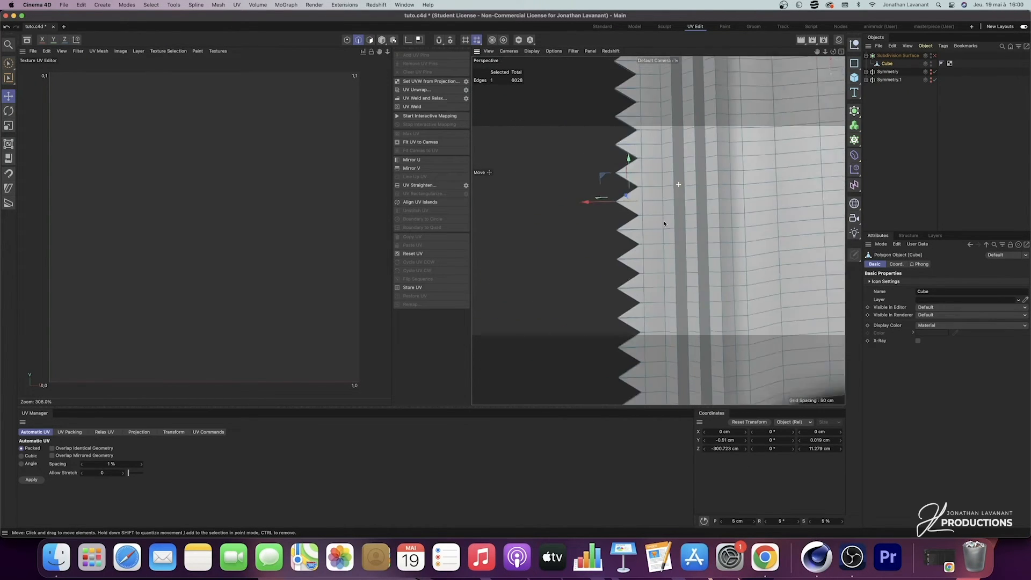
scroll(787, 207, up, 20)
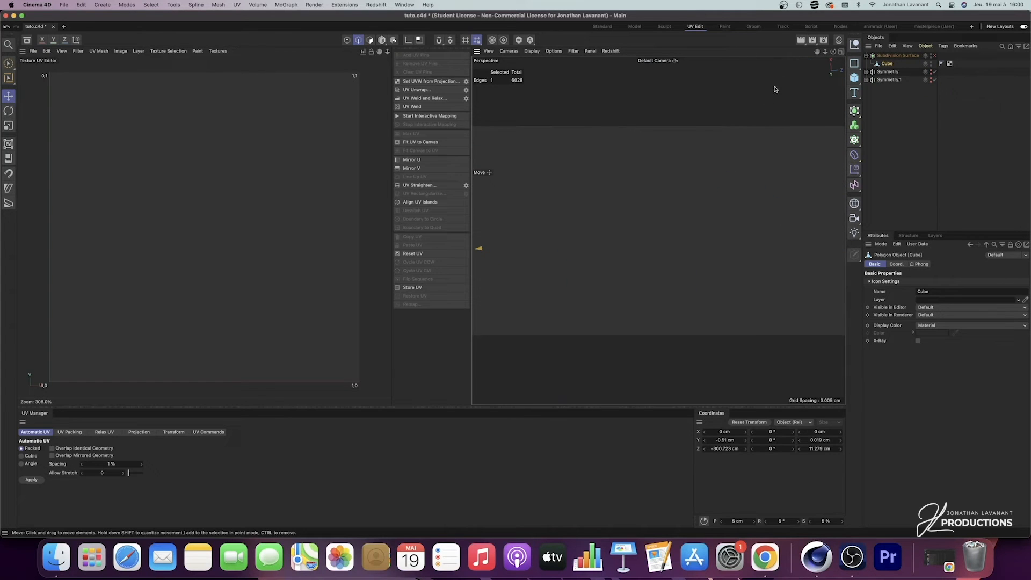
scroll(737, 199, down, 20)
scroll(715, 175, up, 8)
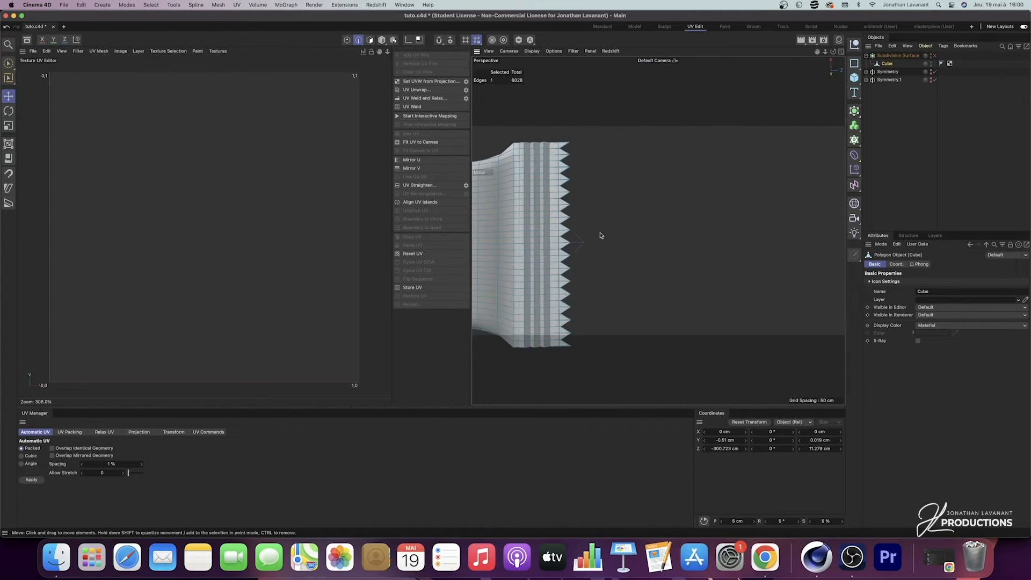
alt+middle_drag(639, 233, 610, 233)
scroll(649, 247, up, 8)
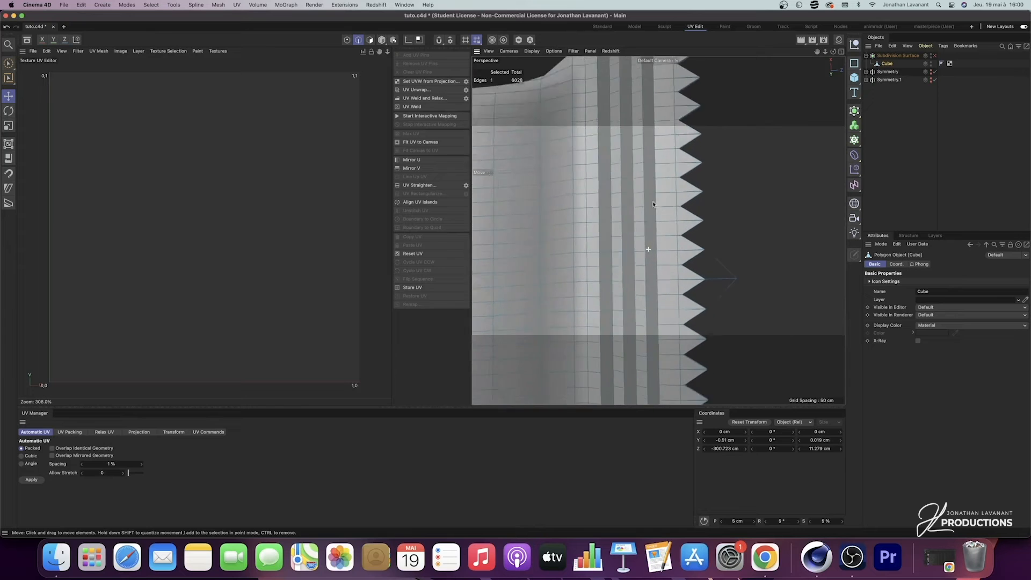
scroll(734, 266, up, 5)
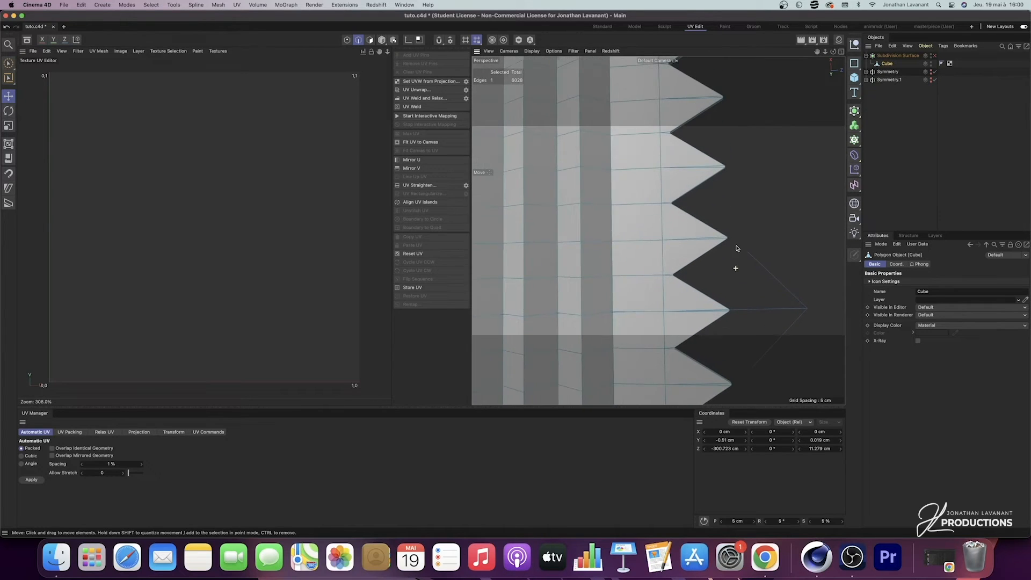
alt+middle_drag(744, 274, 742, 260)
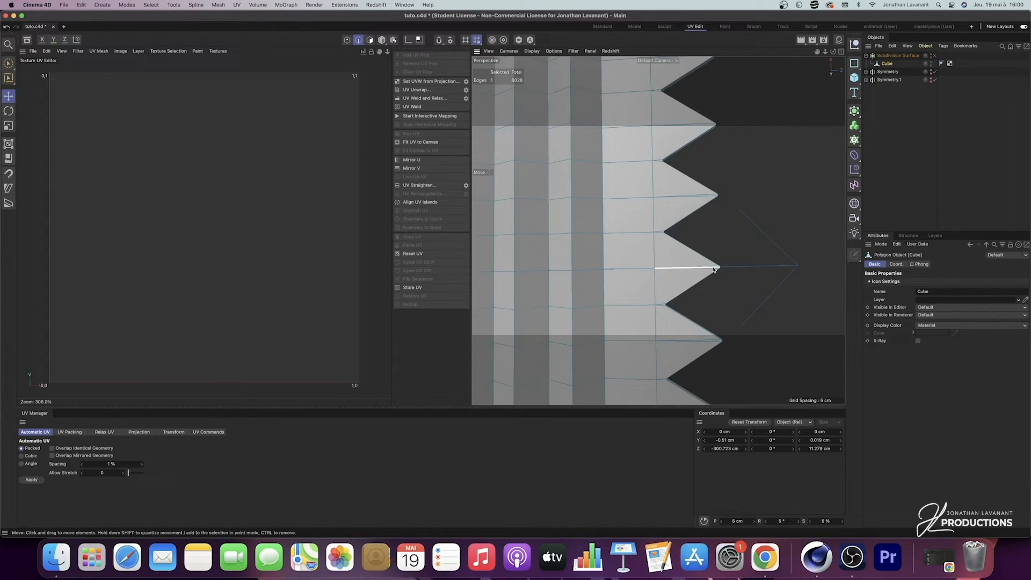
double_click(715, 269)
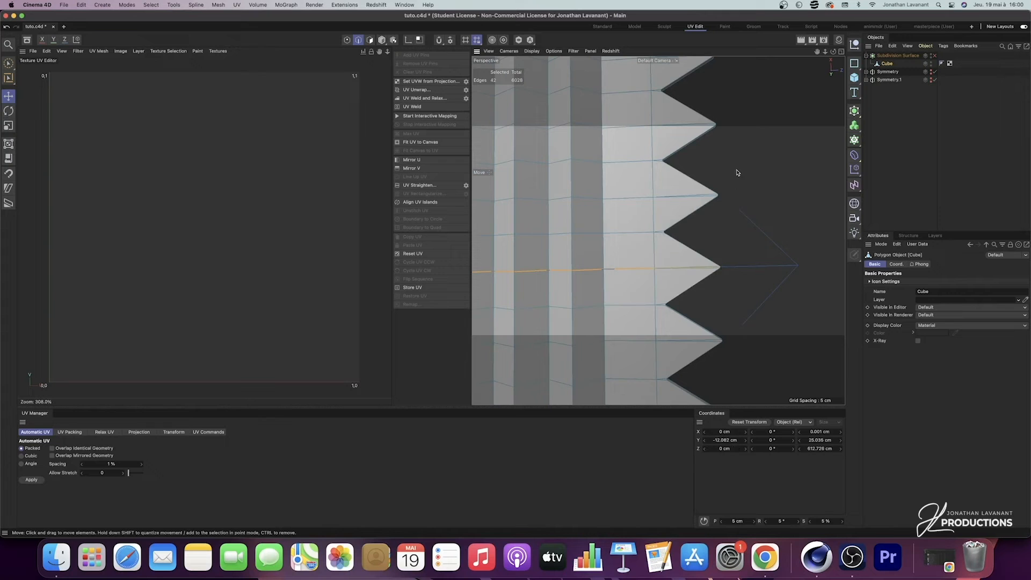
Step: Add the side edge and the zigzag edges of one toothed seal to the edge selection
scroll(738, 172, down, 5)
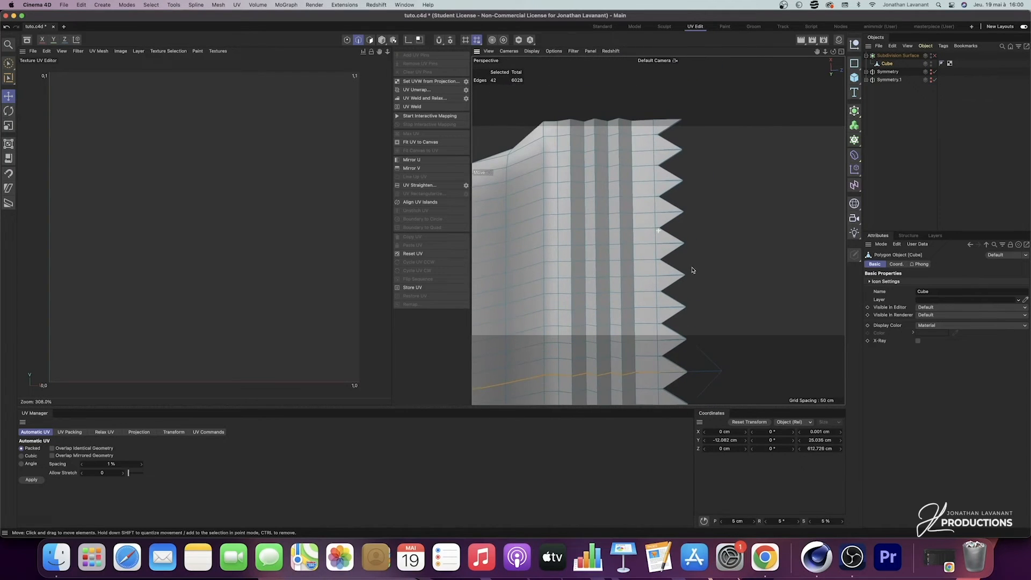
alt+middle_drag(701, 154, 700, 169)
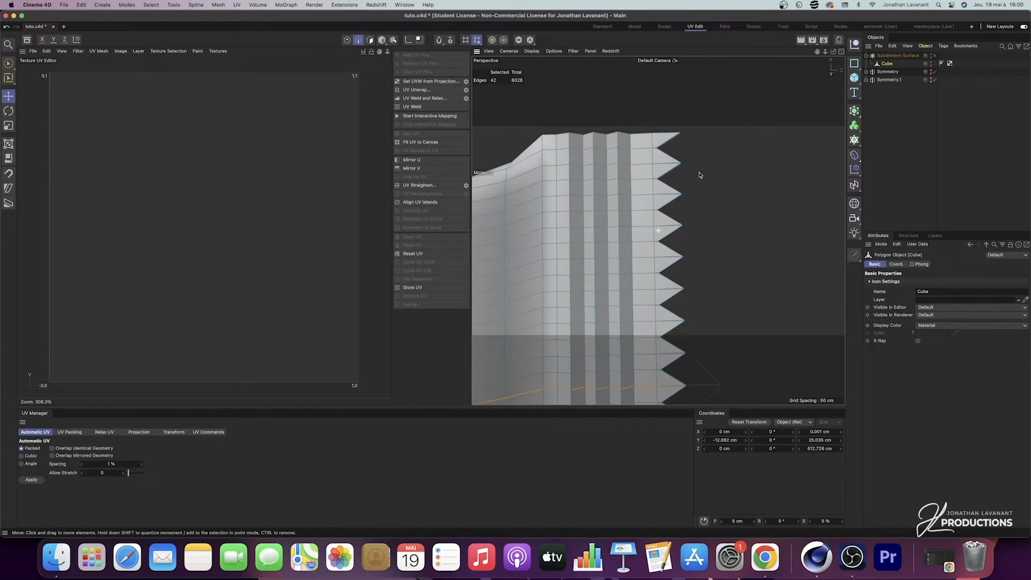
shift+click(668, 142)
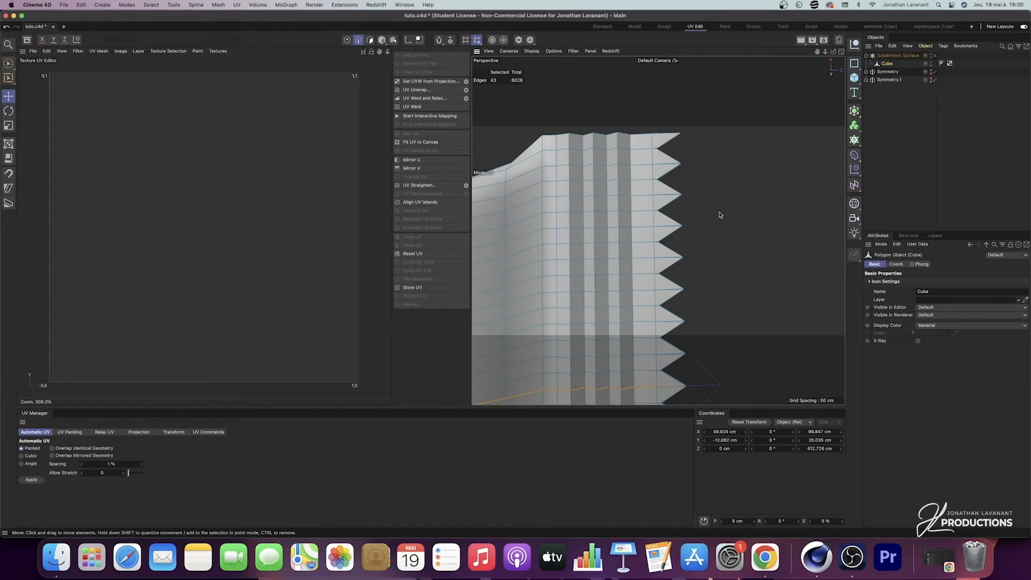
alt+middle_drag(710, 260, 707, 132)
mouse_move(711, 237)
alt+middle_down()
mouse_move(713, 89)
mouse_move(711, 158)
alt+middle_up()
shift+double_click(675, 279)
Step: Add the side edge and the zigzag edges of the opposite toothed seal to the edge selection
alt+right_drag(717, 195, 704, 226)
alt+middle_drag(609, 203, 714, 242)
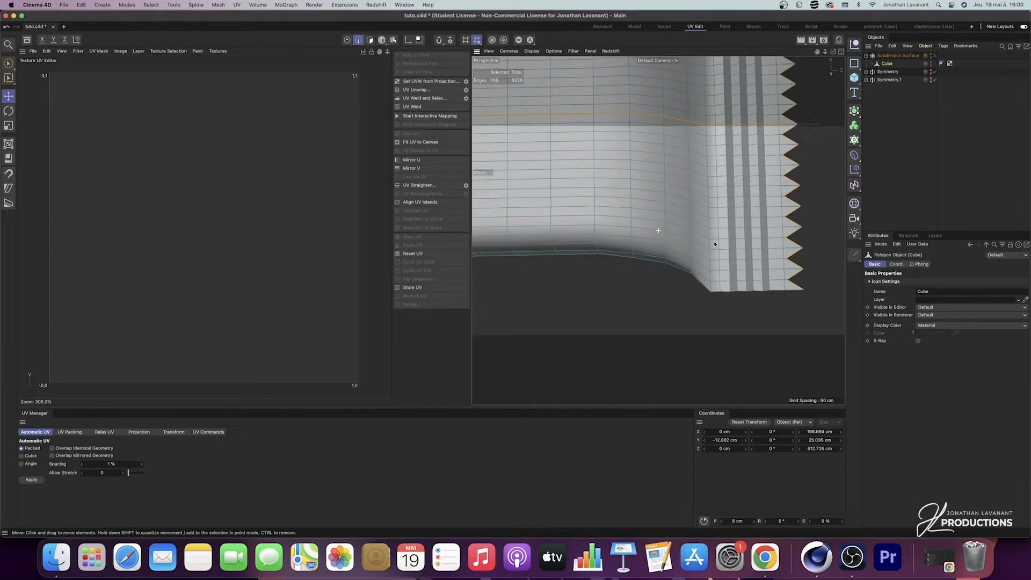
alt+right_drag(653, 202, 643, 274)
alt+middle_drag(572, 178, 752, 208)
alt+right_drag(595, 191, 605, 133)
alt+right_drag(719, 194, 682, 134)
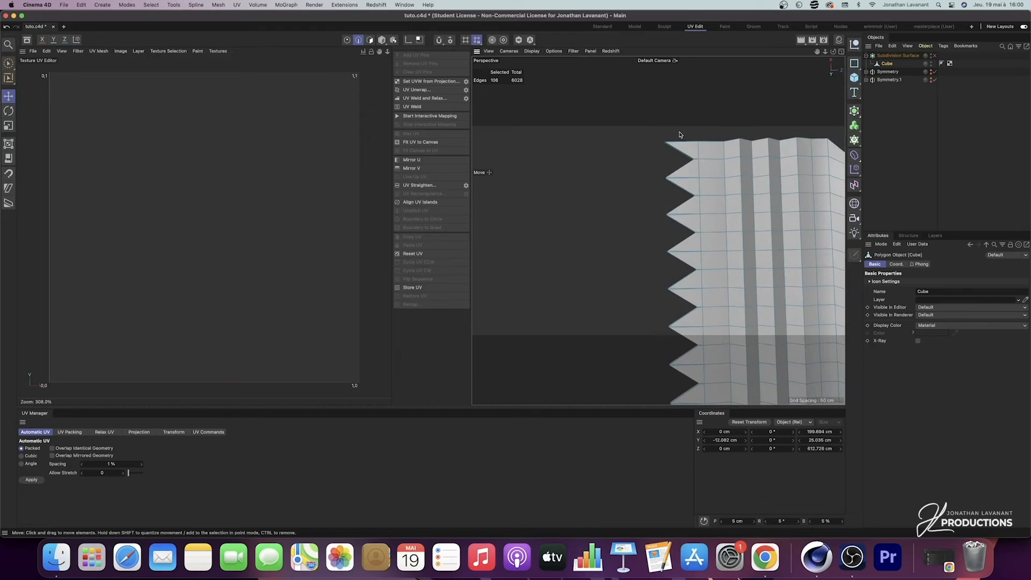
shift+click(701, 207)
alt+middle_drag(708, 239, 686, 89)
alt+right_drag(695, 197, 685, 225)
mouse_move(692, 247)
alt+middle_down()
mouse_move(685, 82)
mouse_move(685, 145)
alt+middle_up()
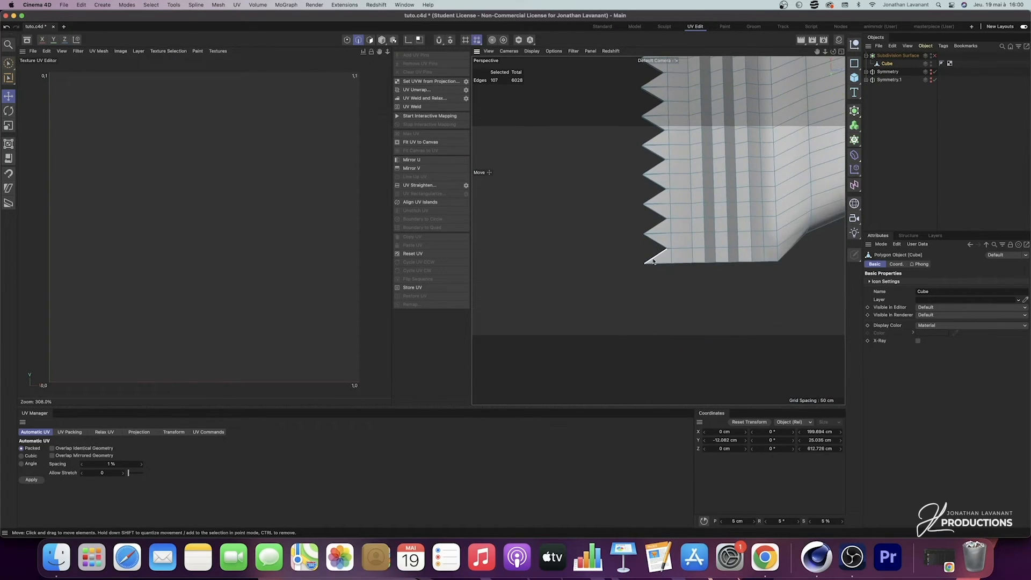
shift+double_click(653, 260)
Step: Unwrap the Cube's UVs along the selected seam edges and pack the UV island with Bounding Box packing at 2 % spacing
alt+right_drag(709, 174, 691, 221)
alt+middle_drag(730, 186, 581, 279)
key(h)
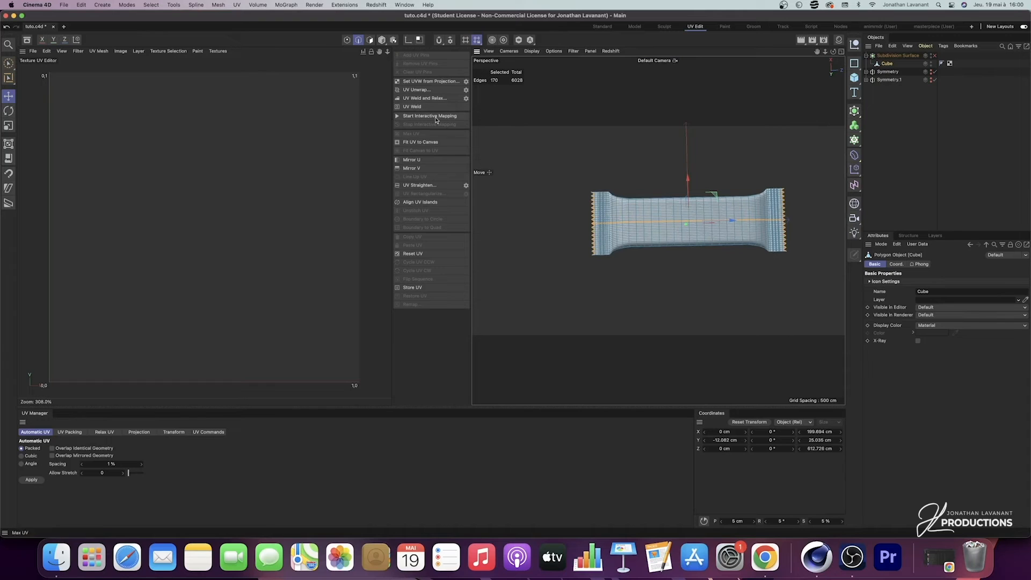
click(417, 89)
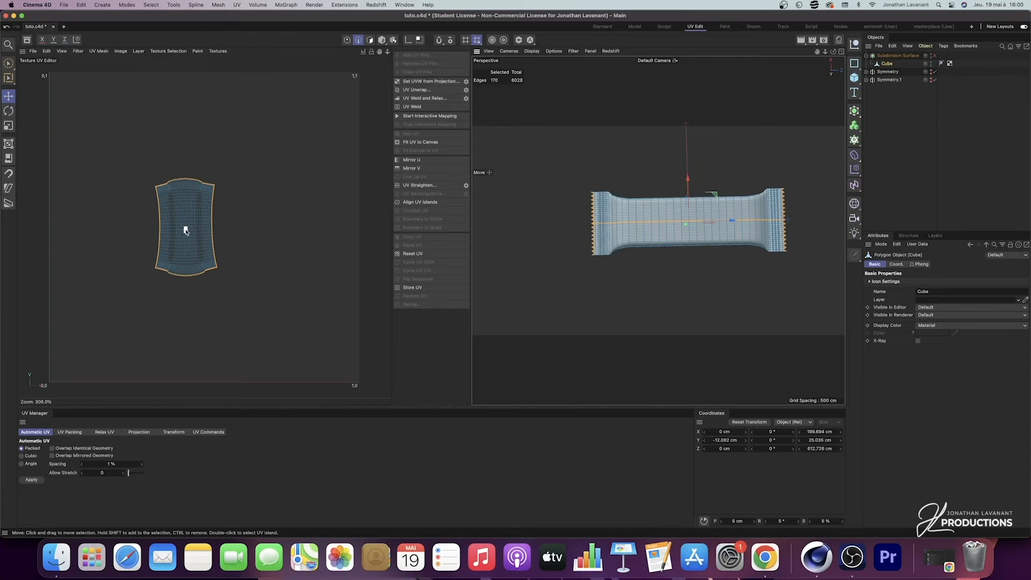
double_click(186, 231)
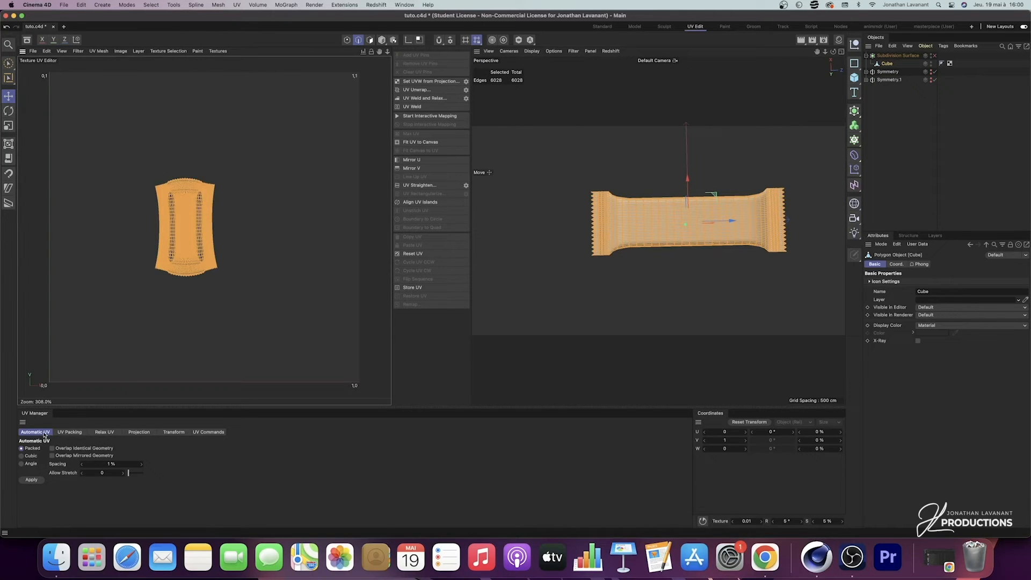
click(67, 434)
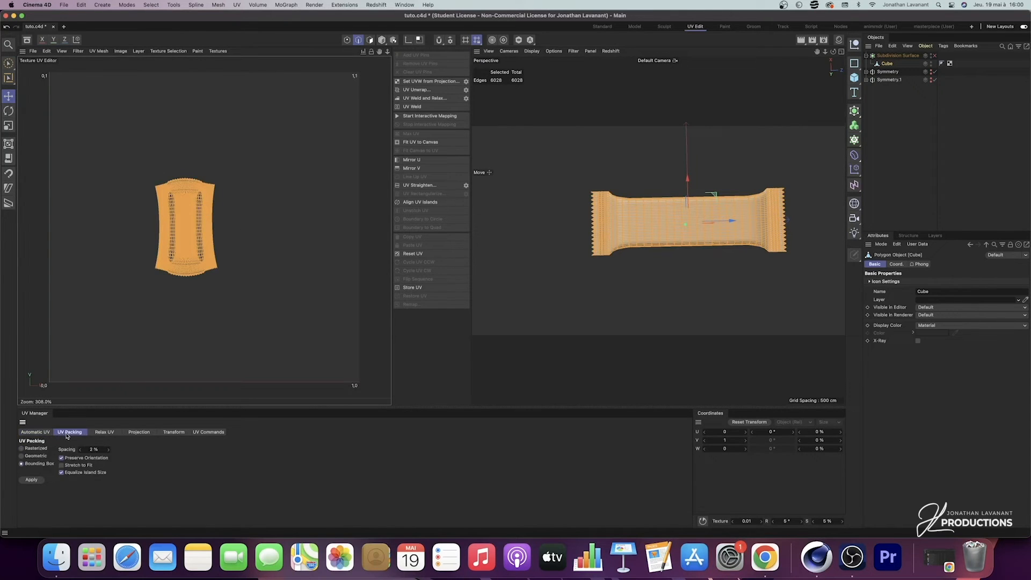
click(33, 480)
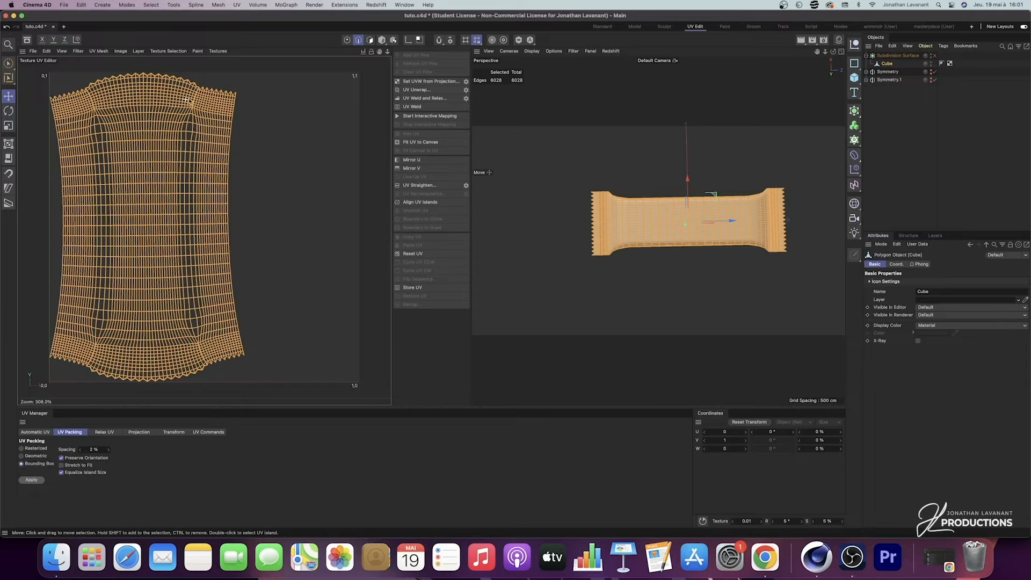
click(212, 69)
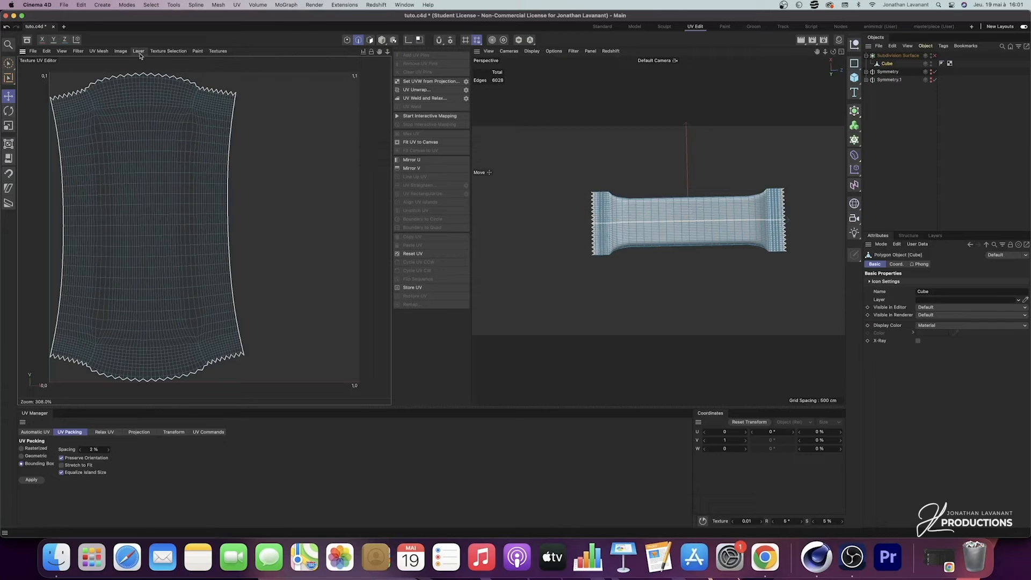
Step: Create a new 4096 × 4096 pixel, 8-bit RGB texture in the UV editor
click(43, 51)
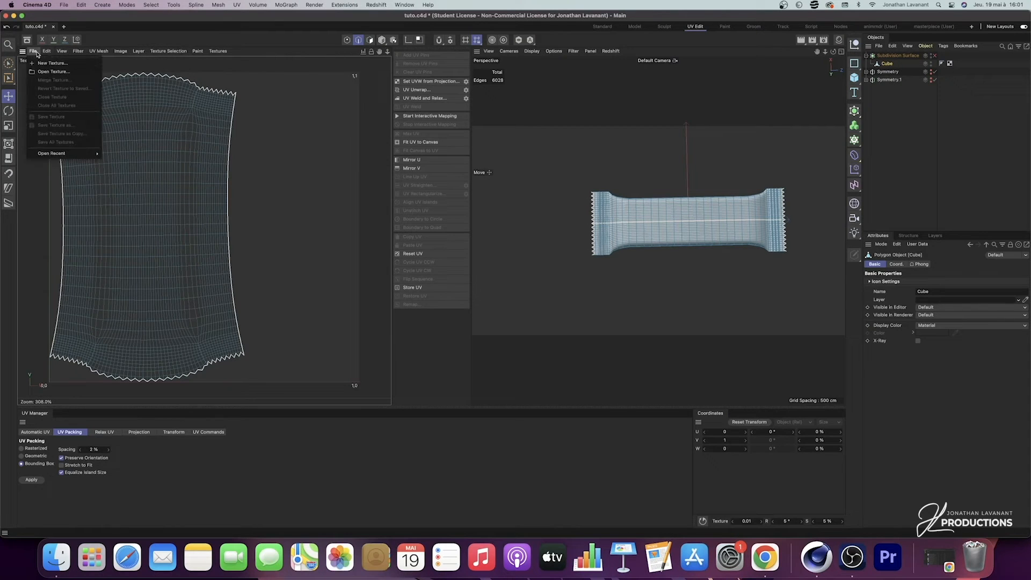
click(47, 63)
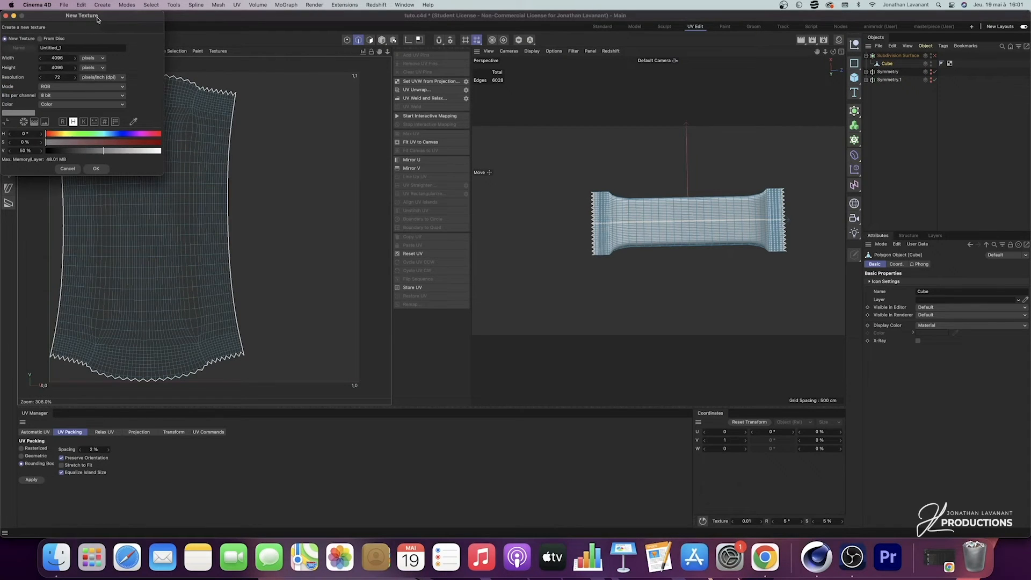
drag(97, 19, 180, 66)
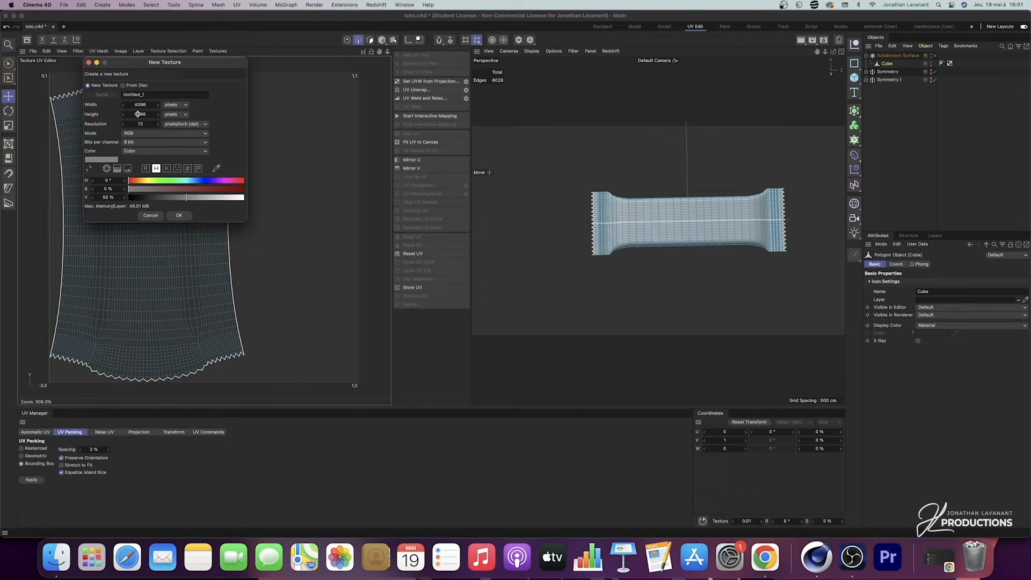
click(179, 218)
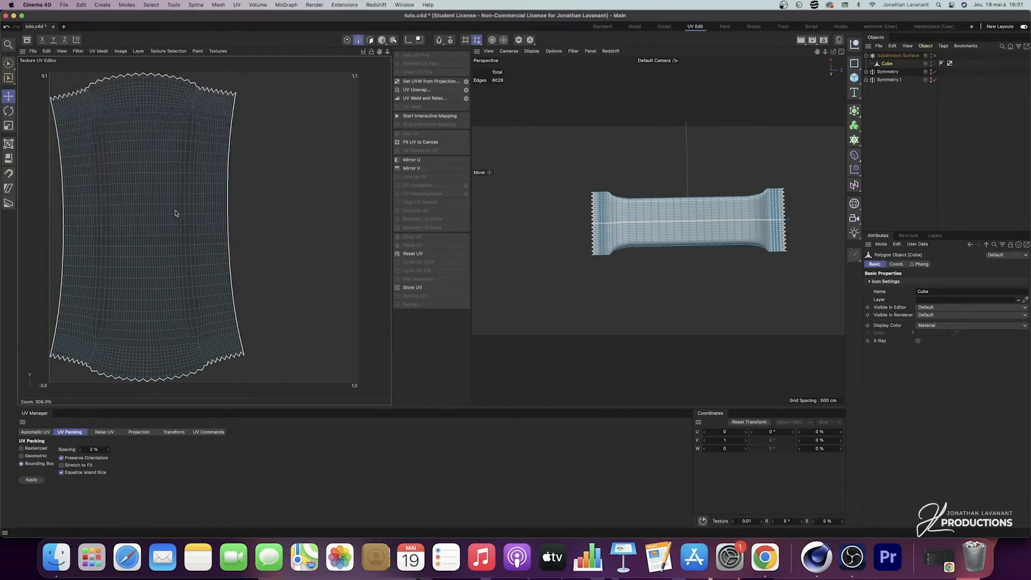
Step: Add a UV mesh layer showing the wrapper's UV wireframe to the new texture
click(34, 52)
click(33, 52)
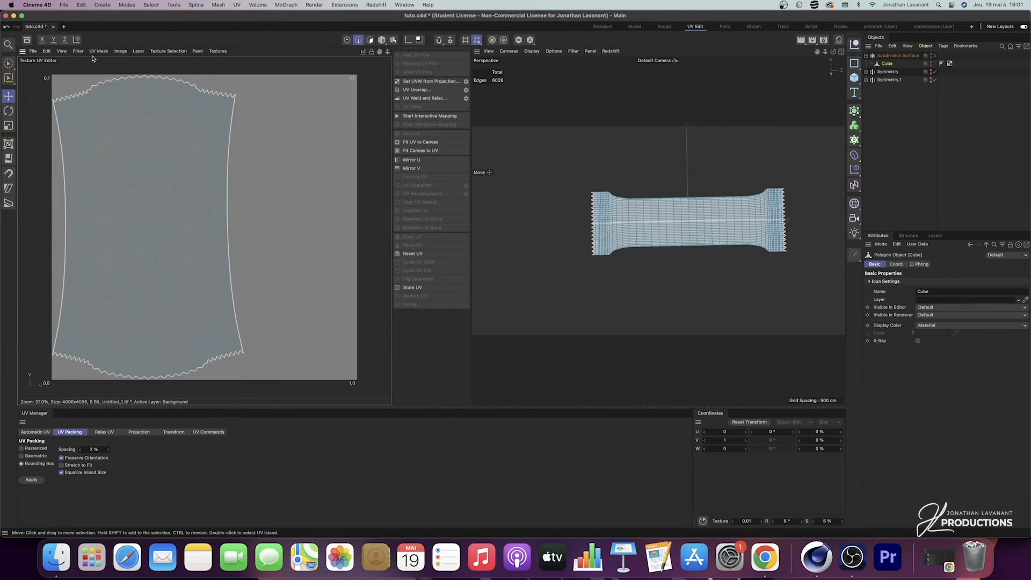
click(138, 51)
click(154, 191)
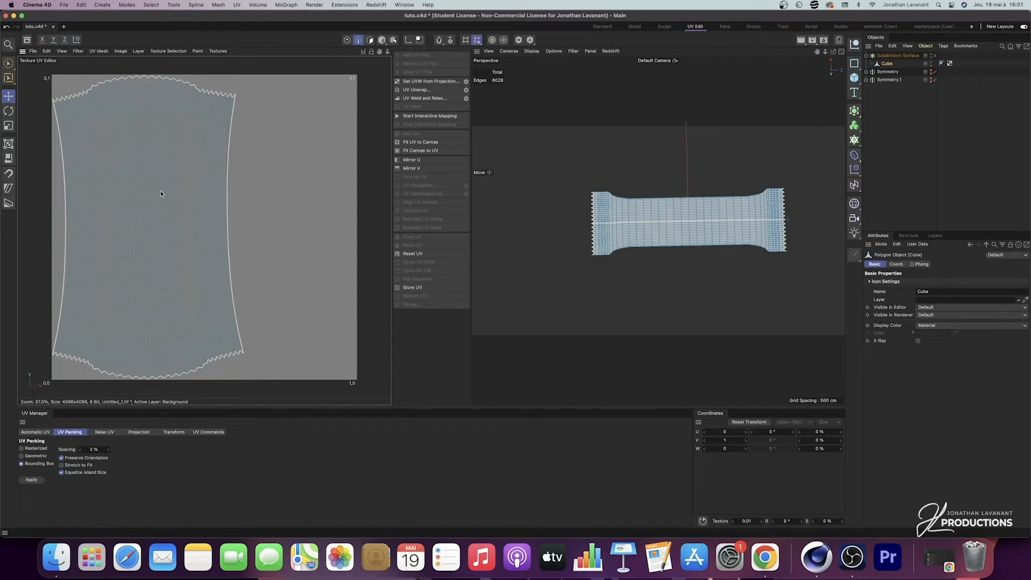
Step: Save the texture as the JPG file tuto_uv.jpg in the 18/05/22_chocolate_bar folder
click(33, 52)
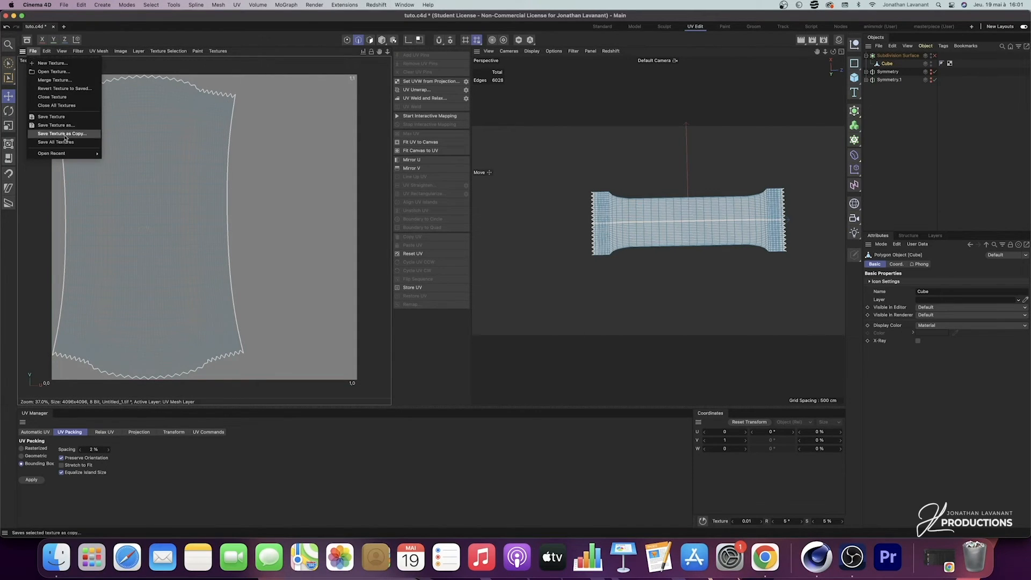
click(65, 125)
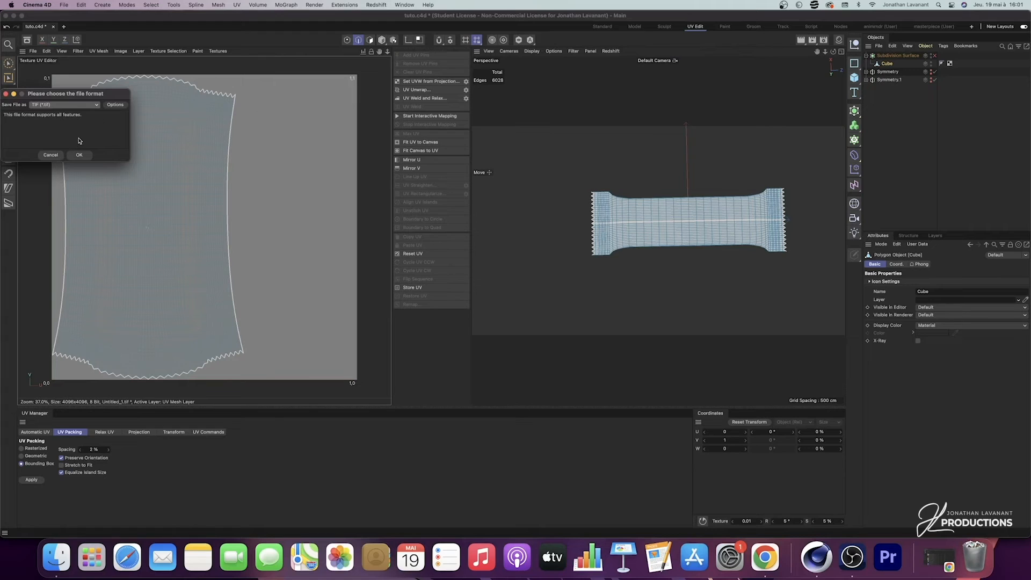
click(82, 104)
click(64, 183)
click(79, 155)
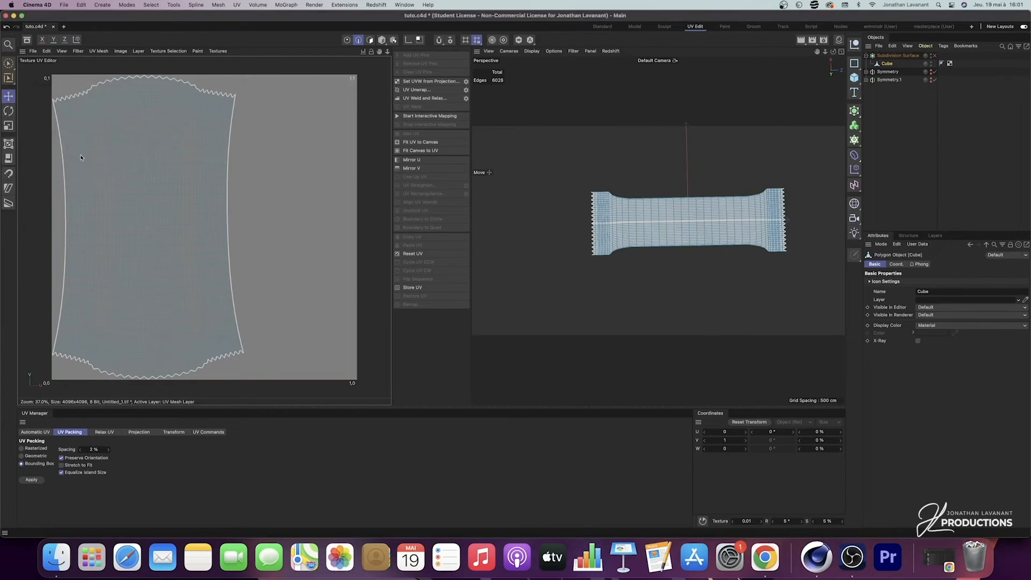
double_click(521, 117)
text(tuto_uv.jpg)
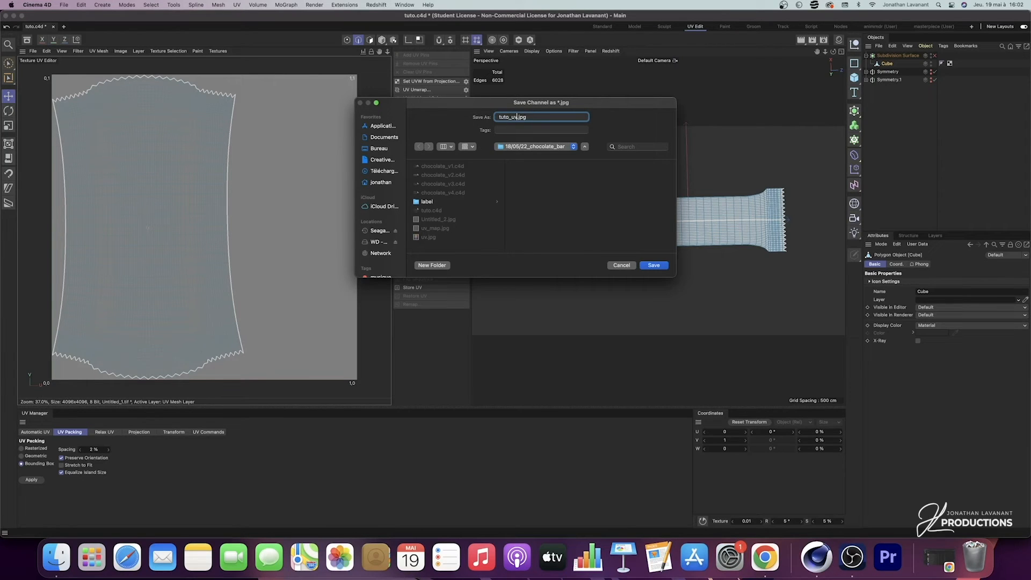
click(657, 267)
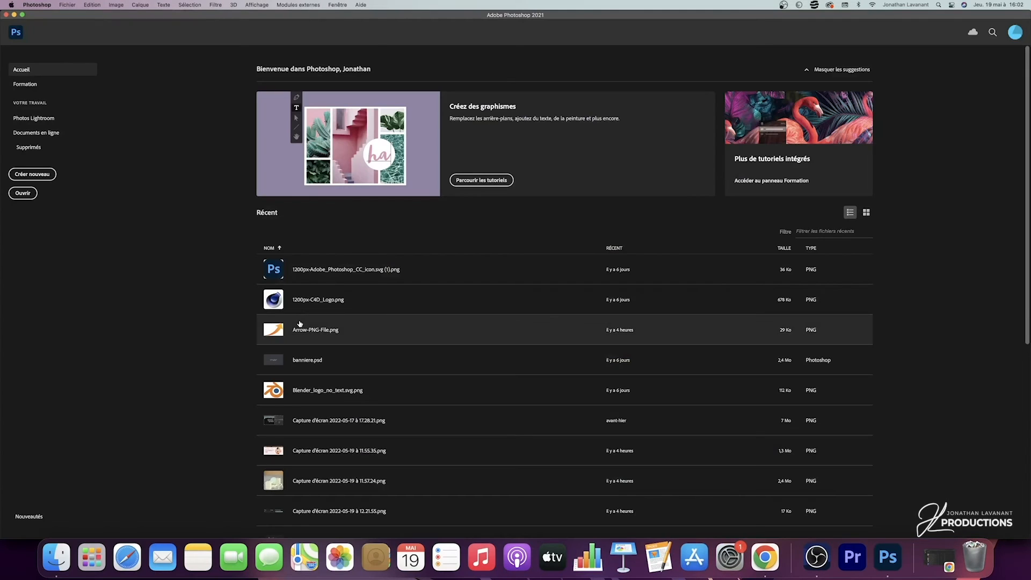
Step: Switch to Photoshop and create a new web document measuring 4096 × 4096 pixels
click(41, 173)
click(476, 147)
double_click(632, 205)
text(4096)
double_click(631, 231)
text(40966)
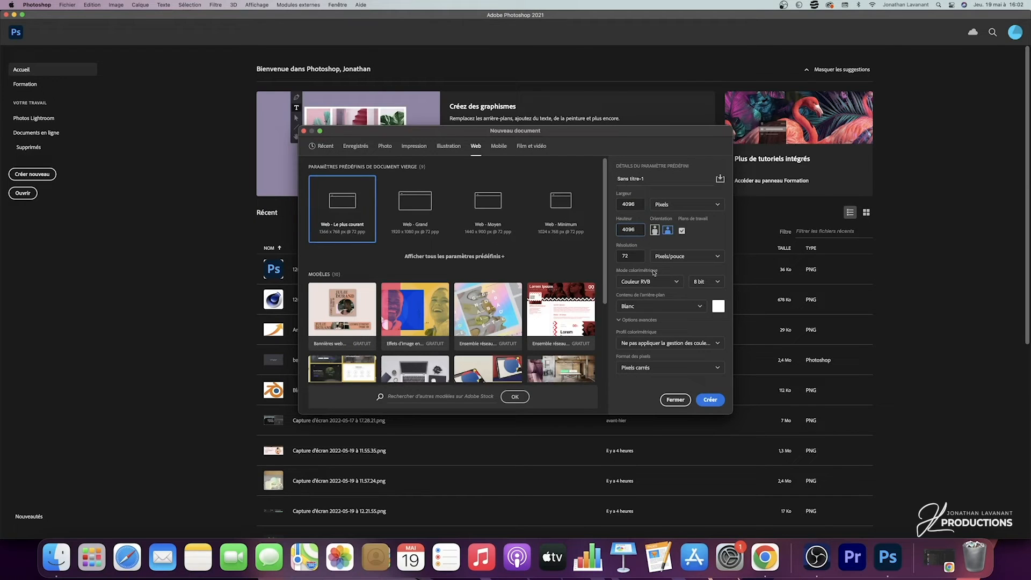
click(710, 399)
Step: Open raspberry.png, the KitKat logo PNG and tuto_uv.jpg, and return to the untitled document
click(70, 3)
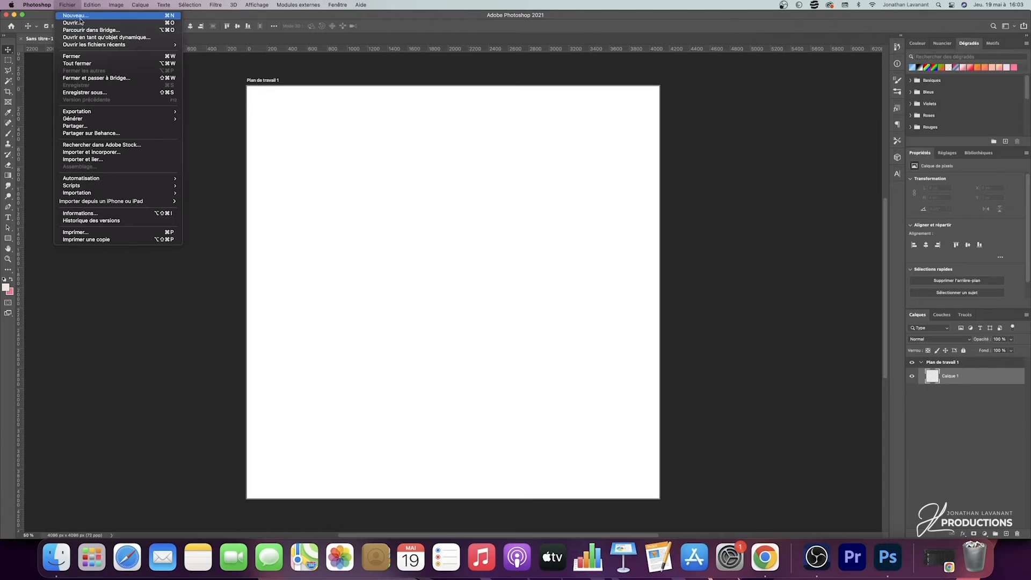
click(79, 24)
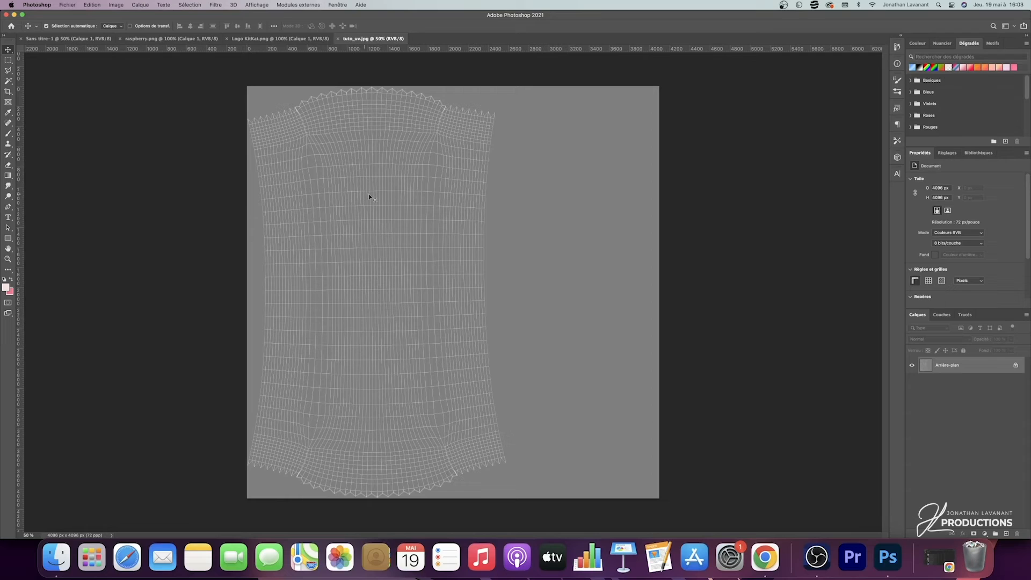
click(68, 39)
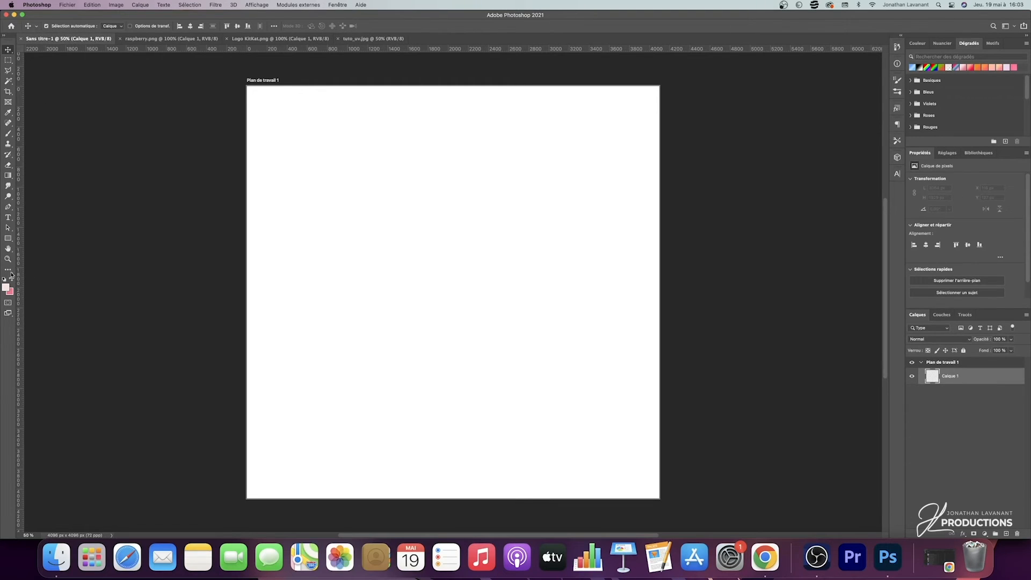
Step: Paint the whole of Calque 1 vivid pink with an enlarged brush
click(8, 133)
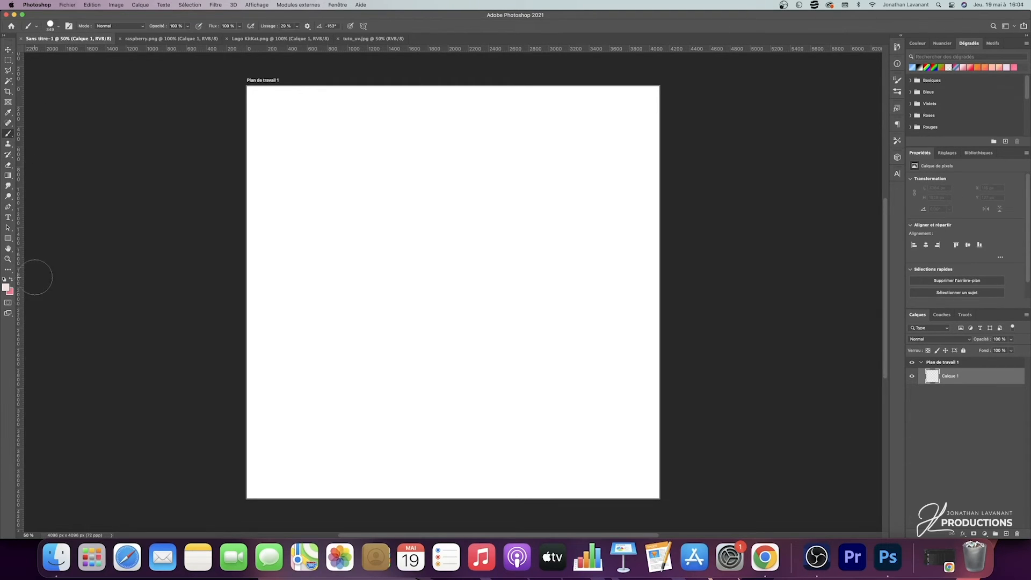
click(11, 280)
click(6, 287)
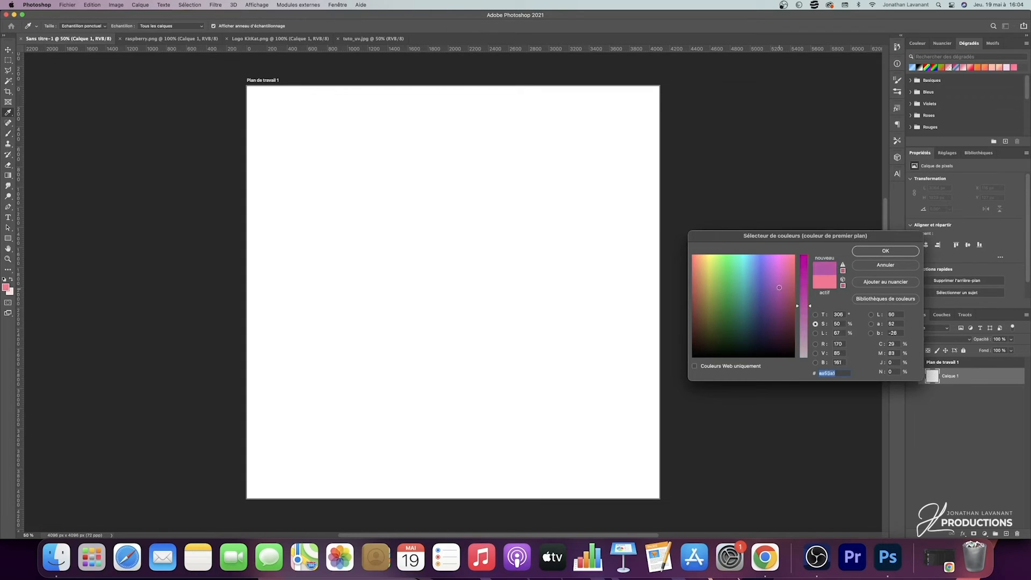
click(803, 264)
click(879, 254)
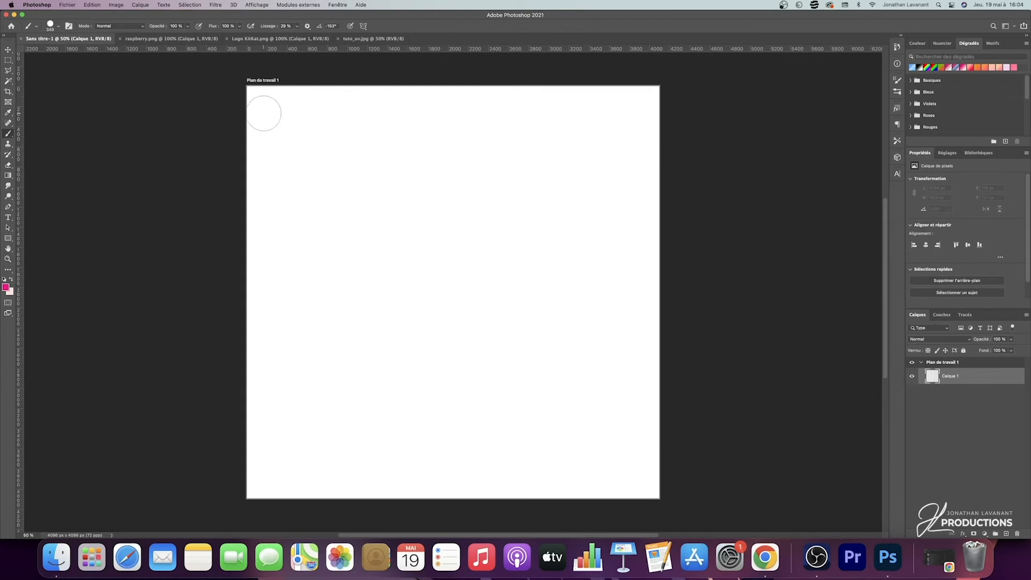
drag(253, 112, 261, 191)
ctrl+alt+drag(319, 210, 391, 210)
mouse_move(229, 120)
mouse_down()
mouse_move(514, 124)
mouse_move(659, 475)
mouse_move(395, 524)
mouse_move(246, 86)
mouse_move(400, 516)
mouse_move(589, 178)
mouse_move(363, 220)
mouse_up()
Step: Copy the tuto_uv.jpg image into the untitled document, aligned to the artboard, and set its blend mode to Lumière crue
key(v)
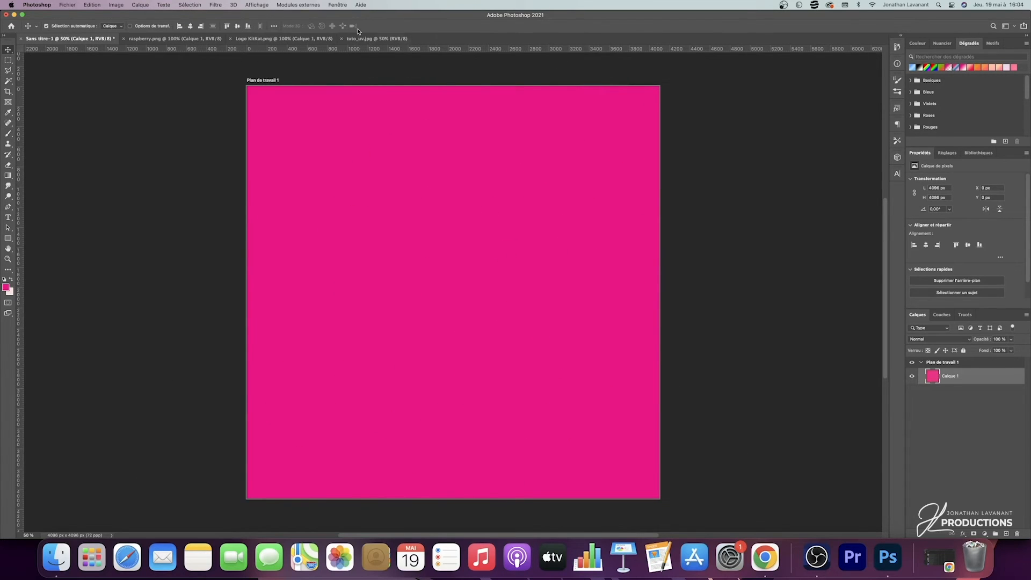
click(371, 39)
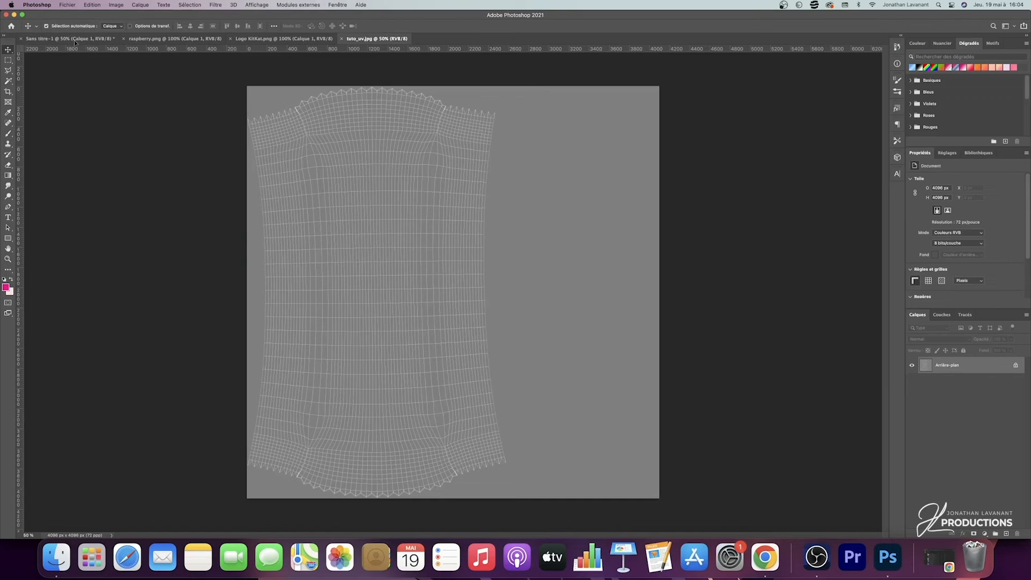
drag(75, 42, 437, 243)
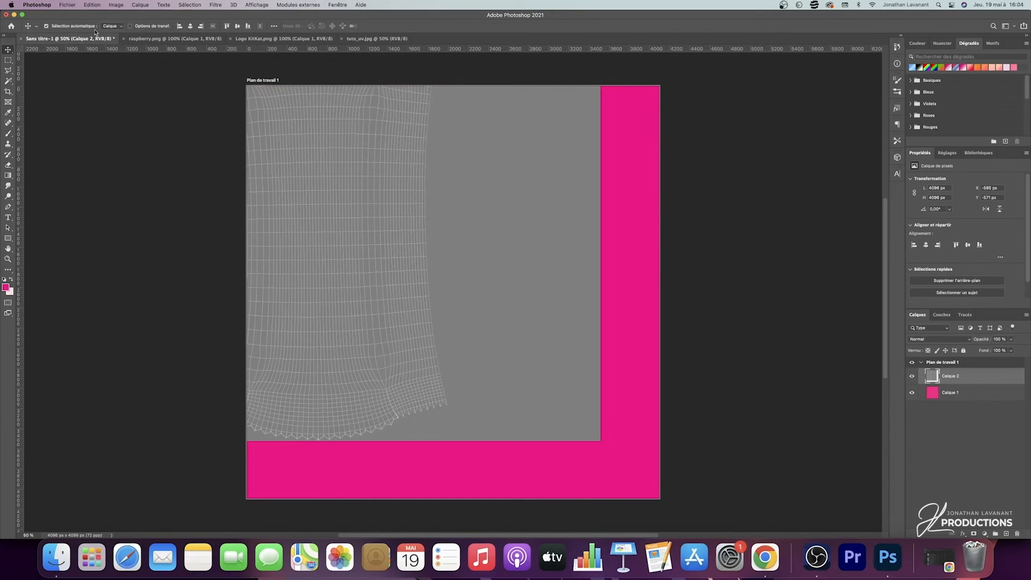
click(189, 26)
click(238, 26)
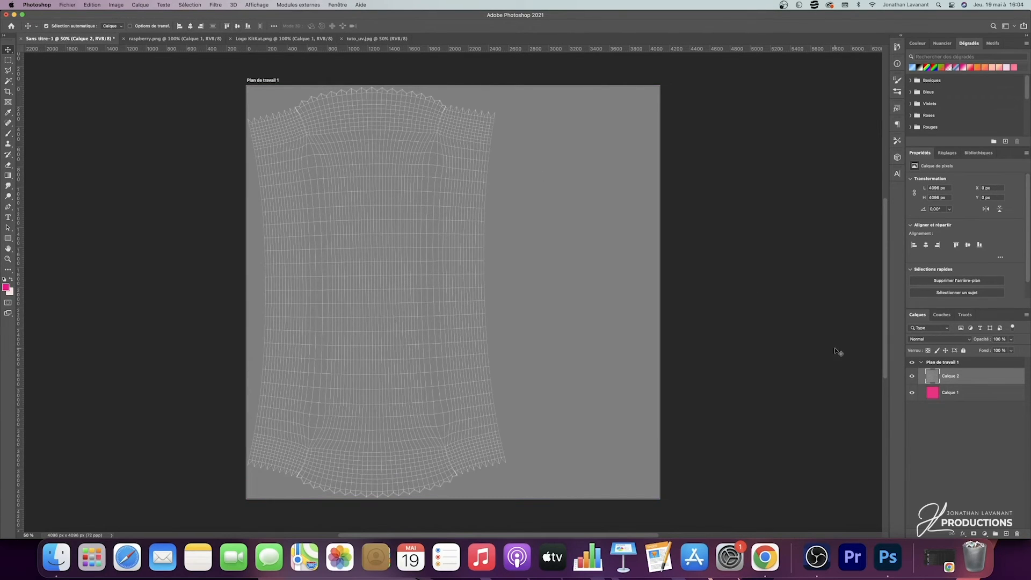
click(940, 339)
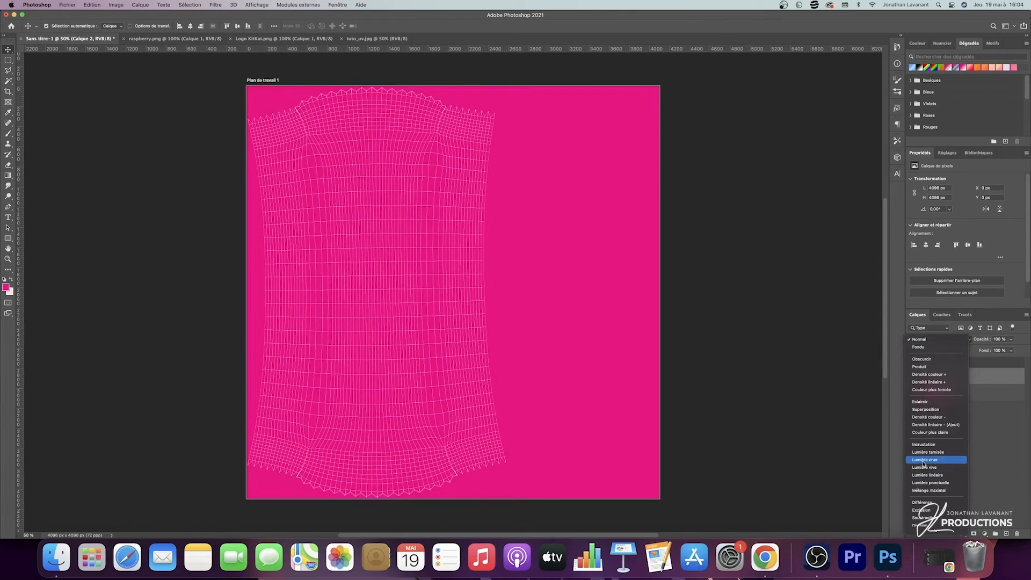
click(937, 459)
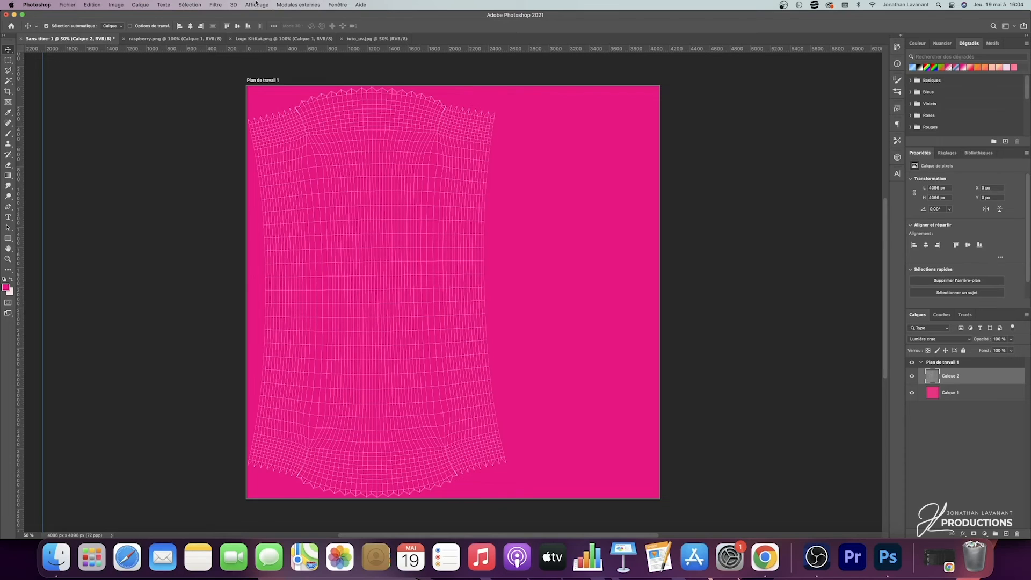
Step: Add a vertical guide at position 4096/2 and move the UV layout layer so the wrapper is centred on it
click(257, 4)
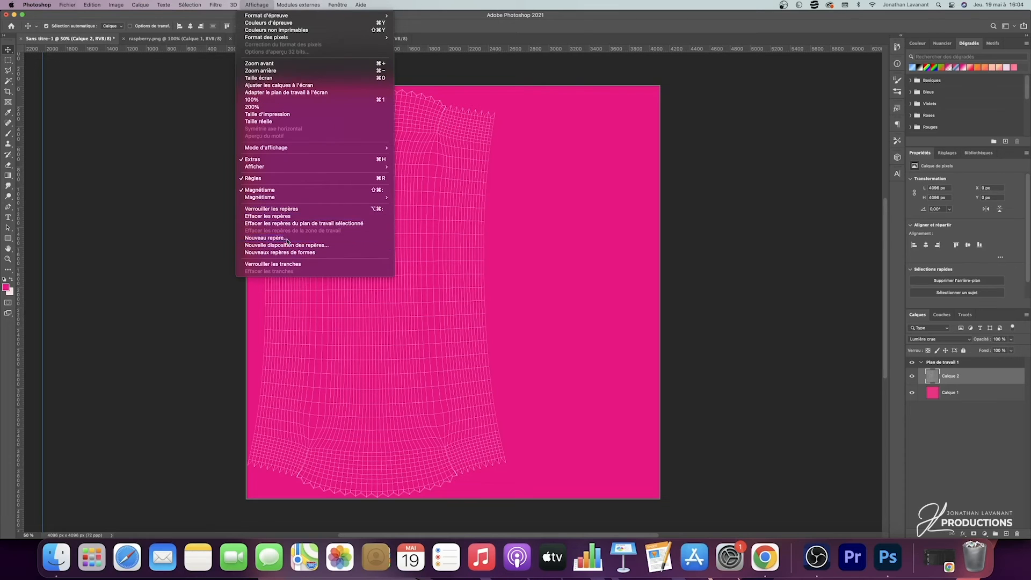
click(265, 238)
text(409)
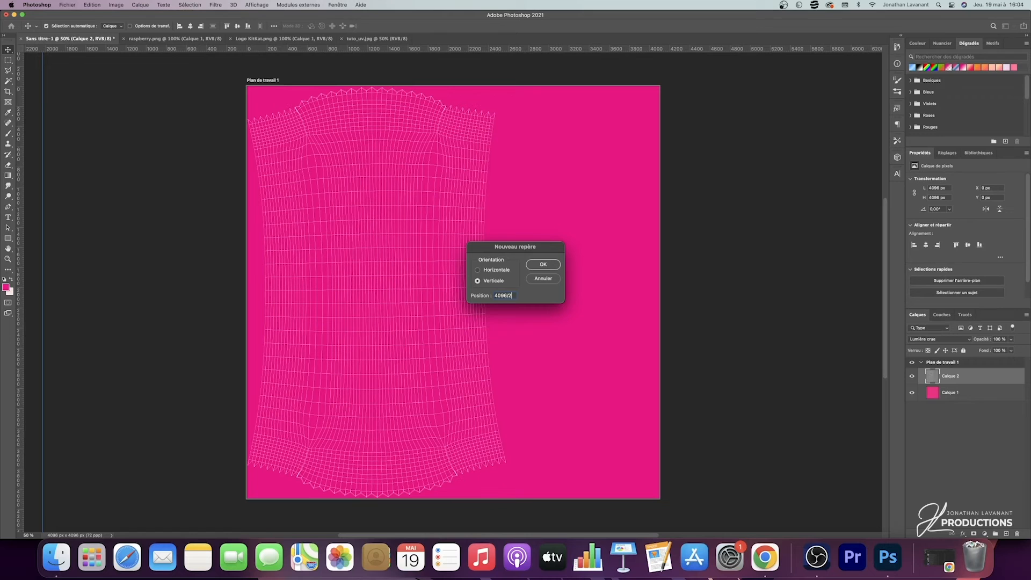
text(6/2)
click(543, 264)
drag(355, 197, 433, 199)
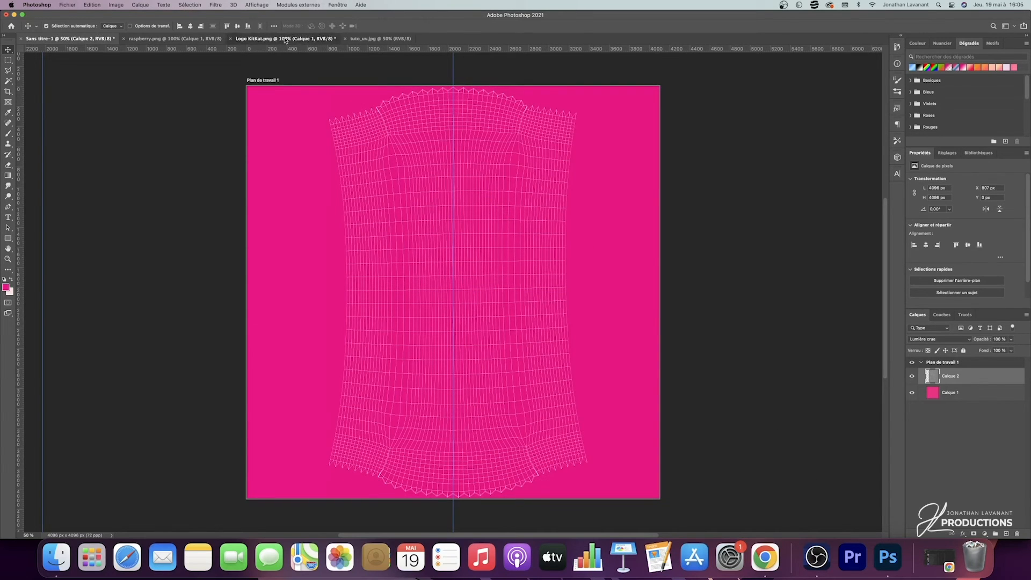
Step: Copy the KitKat logo onto the artboard, rotated a quarter turn counterclockwise and scaled to about 653 × 1037 px over the vertical guide
click(285, 40)
drag(474, 236, 462, 299)
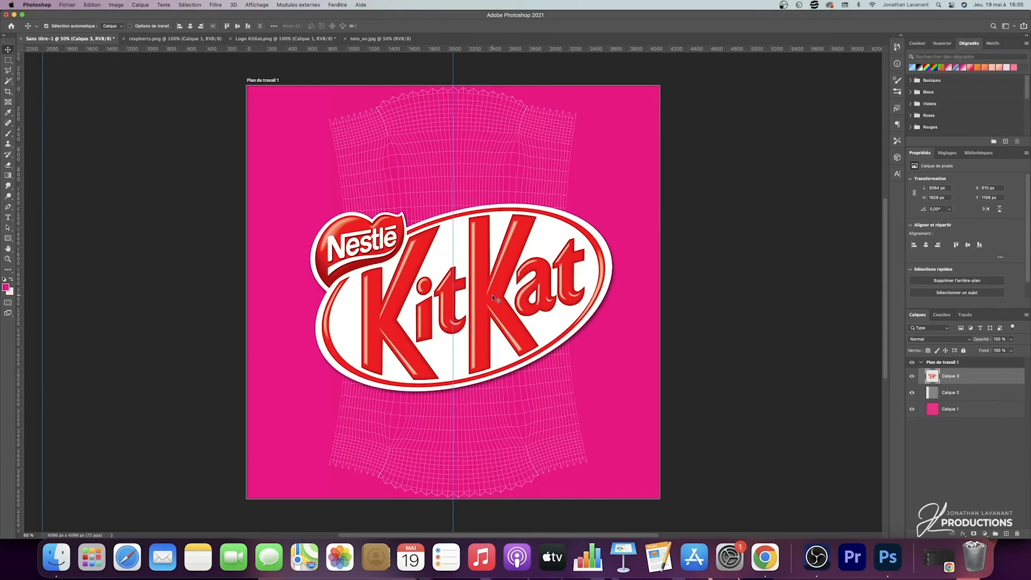
key(super+t)
drag(618, 203, 433, 244)
drag(460, 292, 453, 331)
click(445, 26)
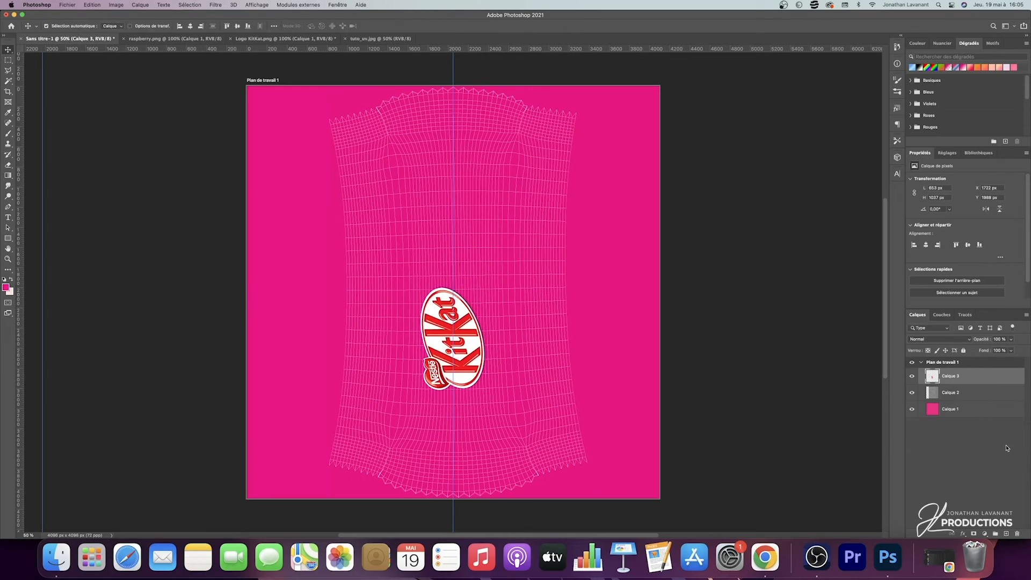
Step: Sample the red of the KitKat logo and paint the whole of Calque 1 with it
click(965, 414)
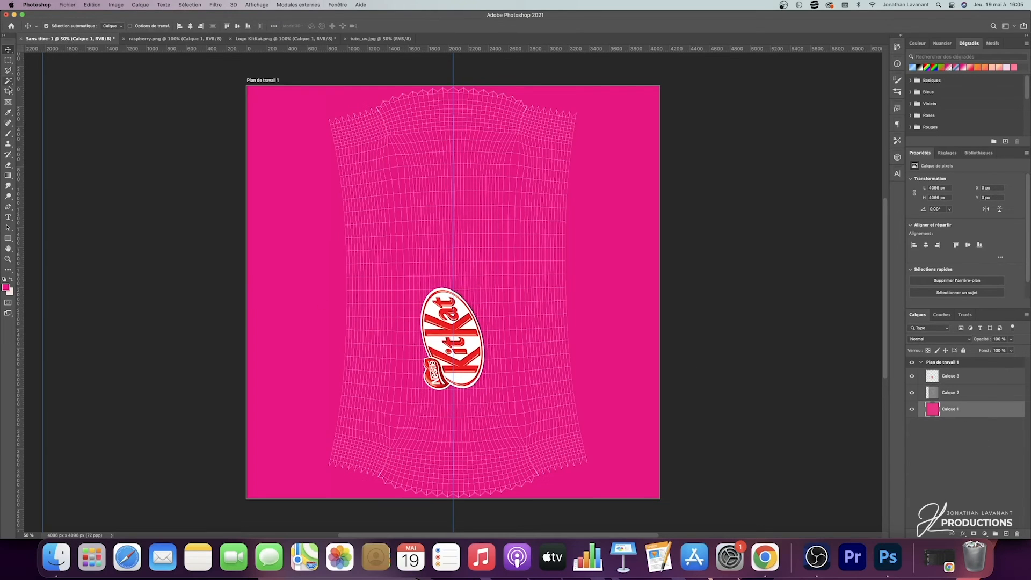
click(8, 112)
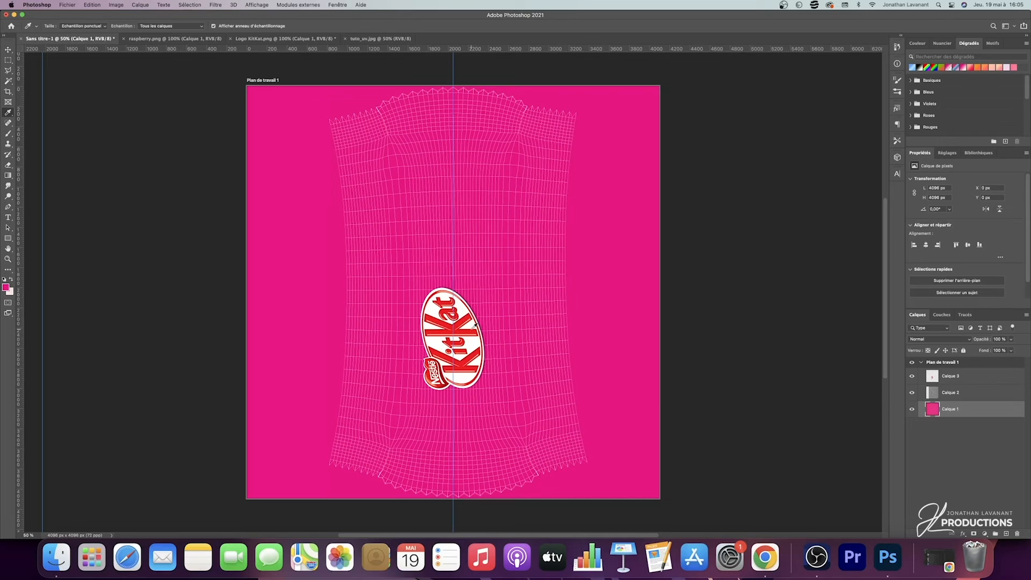
click(448, 320)
key(b)
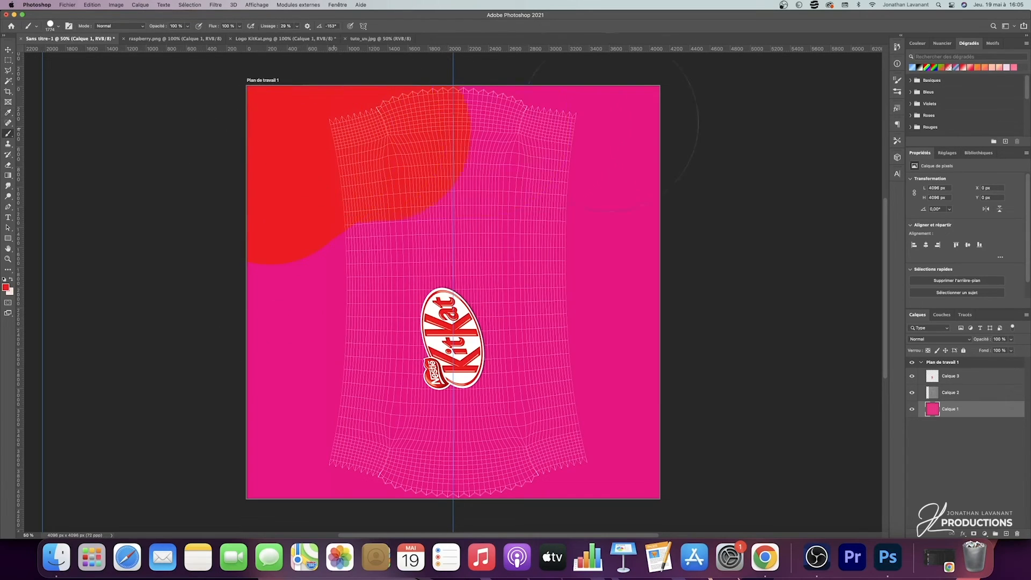
drag(233, 272, 446, 555)
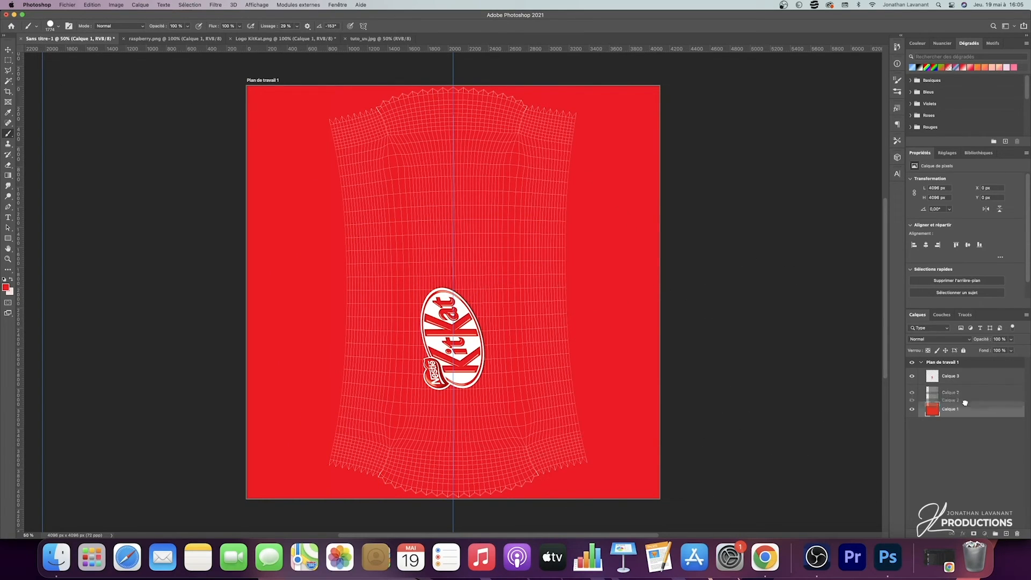
Step: Duplicate the red background layer Calque 1
click(966, 394)
key(v)
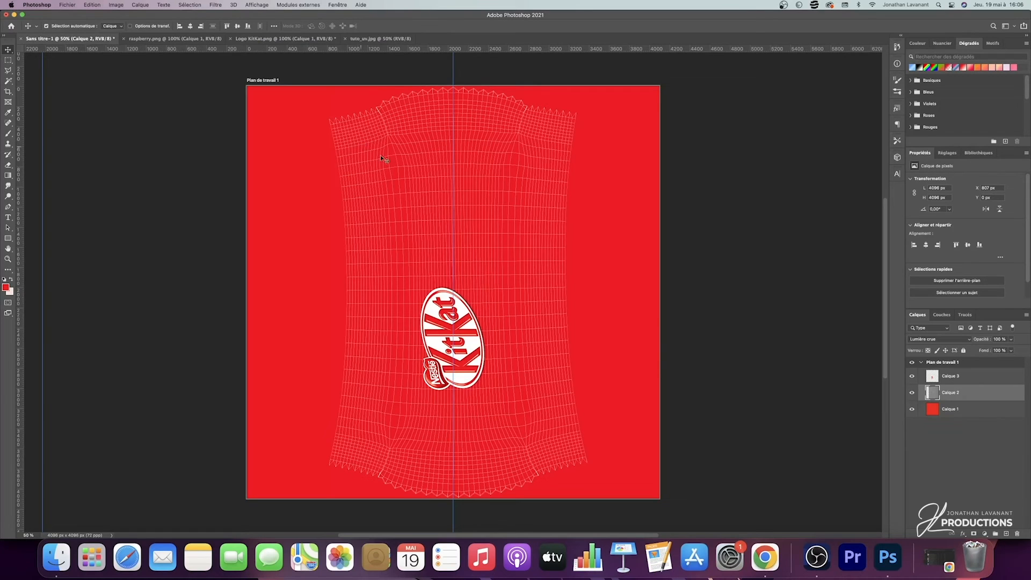
click(956, 412)
key(super+j)
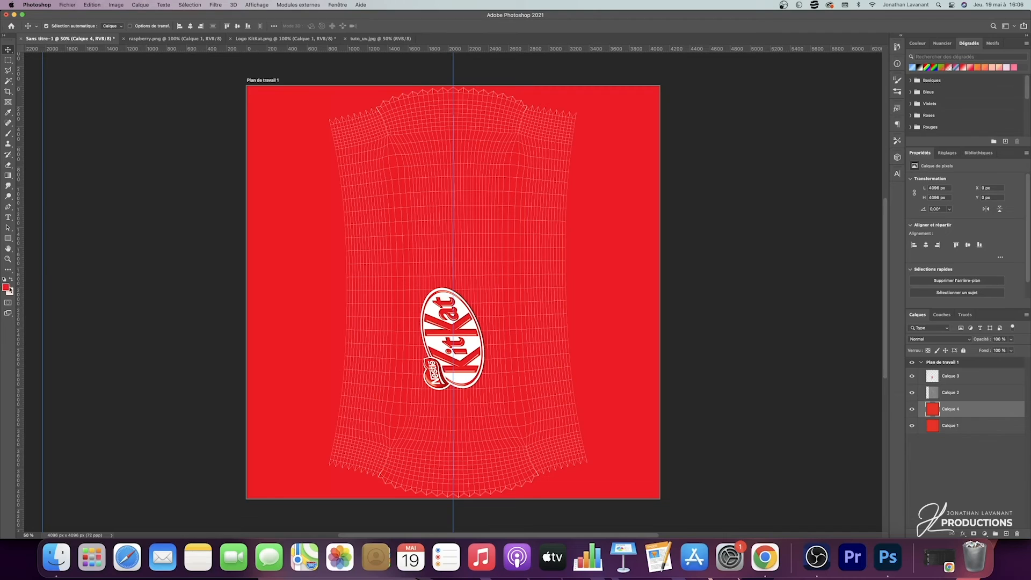
Step: Desaturate the foreground red to a lighter pinkish red and paint the whole of Calque 4 with it
click(6, 287)
drag(804, 275, 805, 295)
key(Return)
key(b)
mouse_move(337, 118)
mouse_down()
mouse_move(639, 250)
mouse_move(578, 374)
mouse_move(583, 472)
mouse_move(347, 290)
mouse_move(352, 526)
mouse_move(452, 424)
mouse_move(462, 434)
mouse_up()
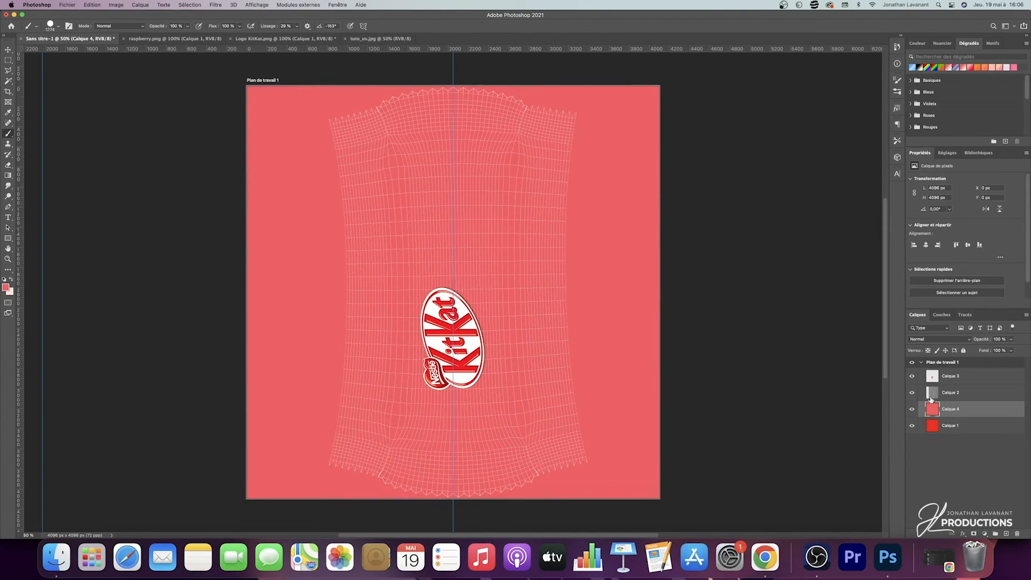
Step: Draw a square shape of about 3755 × 3755 px over the artboard and rotate it -45° into a diamond
click(8, 239)
shift+drag(257, 102, 685, 480)
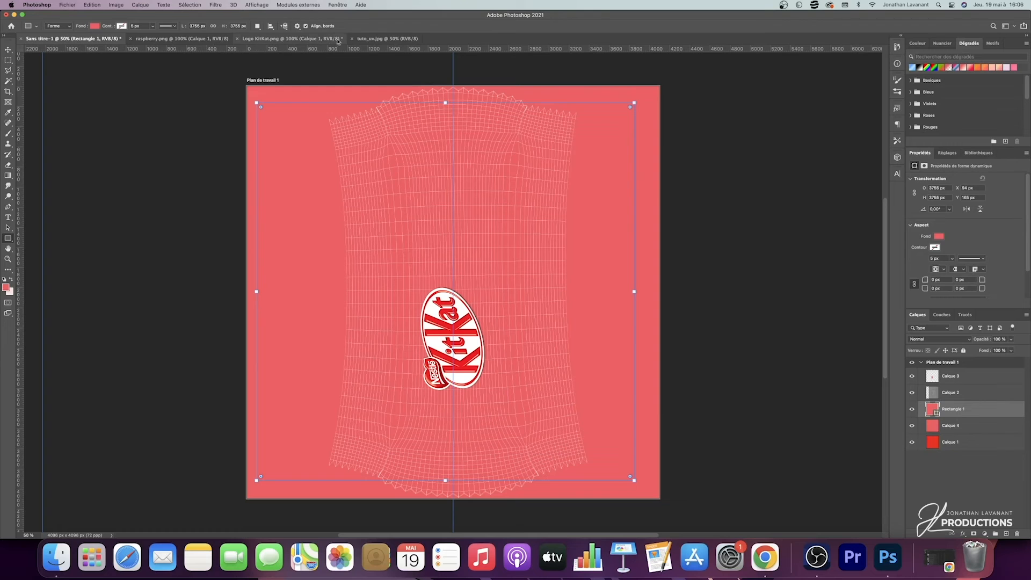
shift+drag(640, 104, 515, 125)
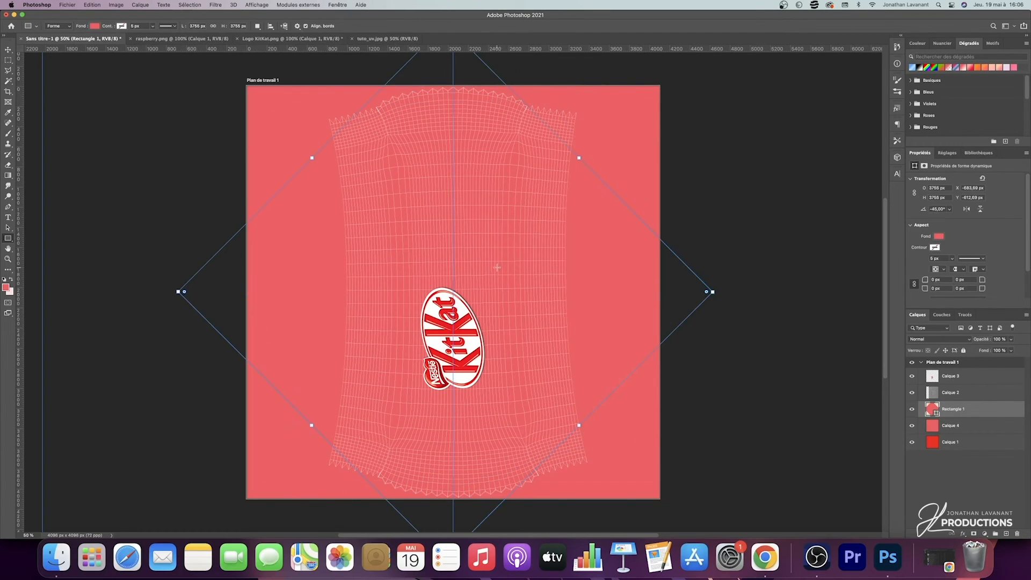
key(v)
click(518, 276)
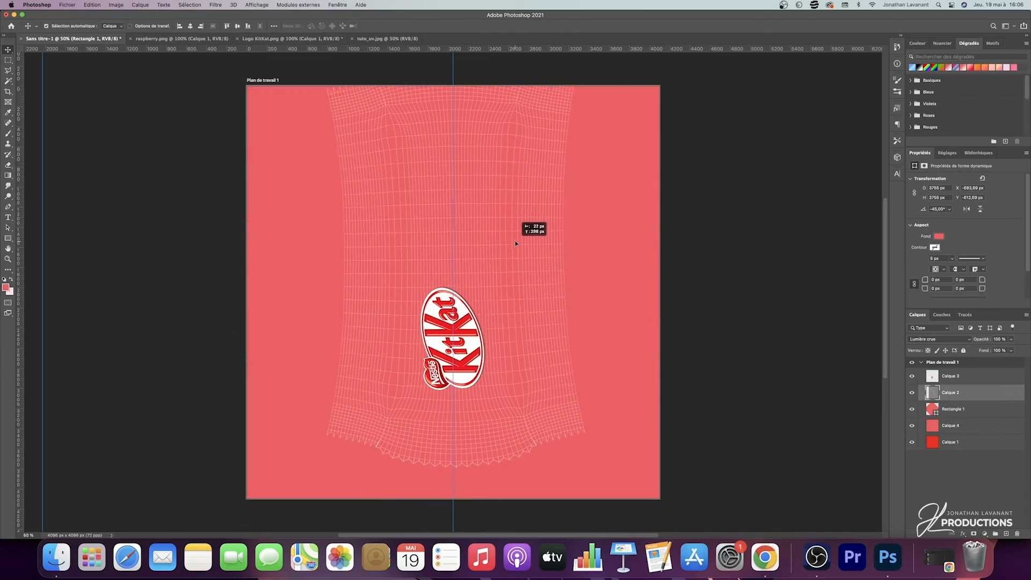
key(super+t)
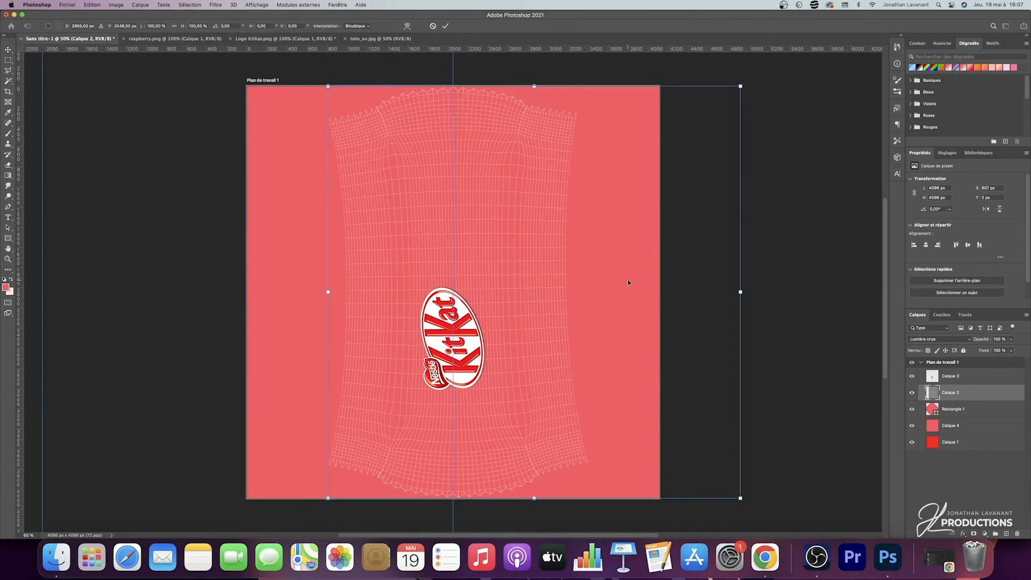
Step: Move the Rectangle 1 diamond up and centre it on the vertical guide, with its lower corner over the KitKat logo
click(956, 409)
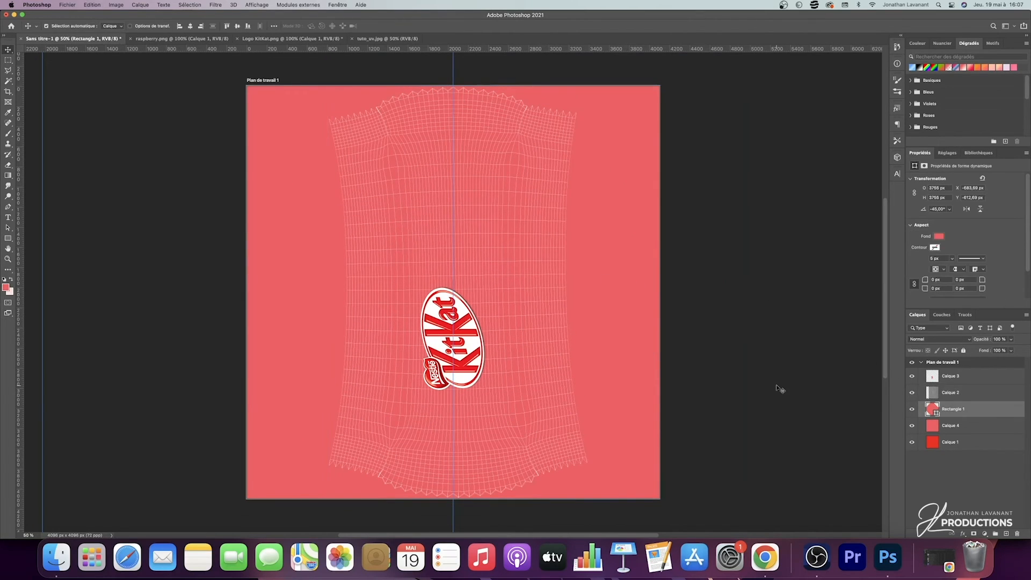
key(super+t)
drag(567, 337, 533, 85)
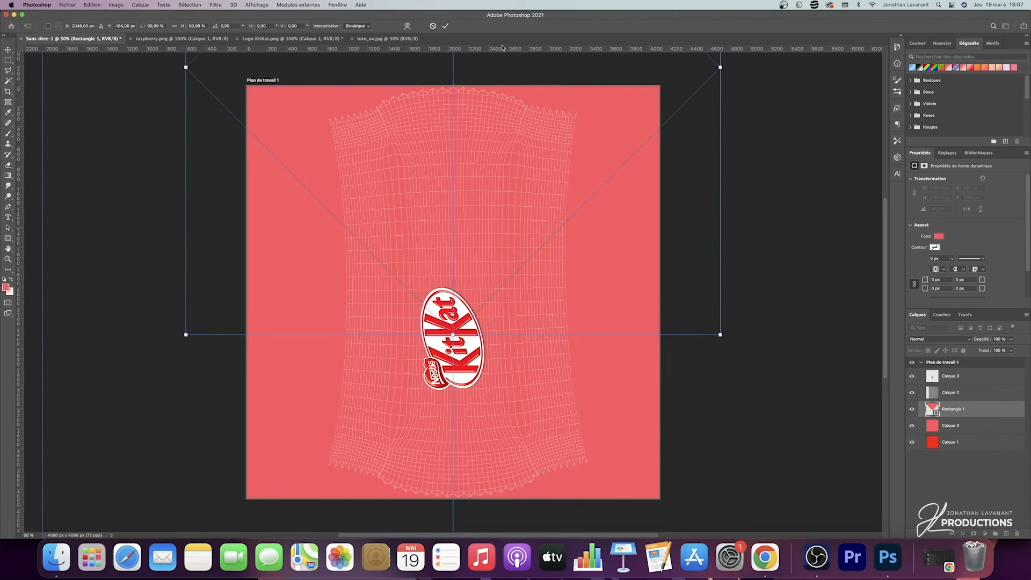
click(446, 26)
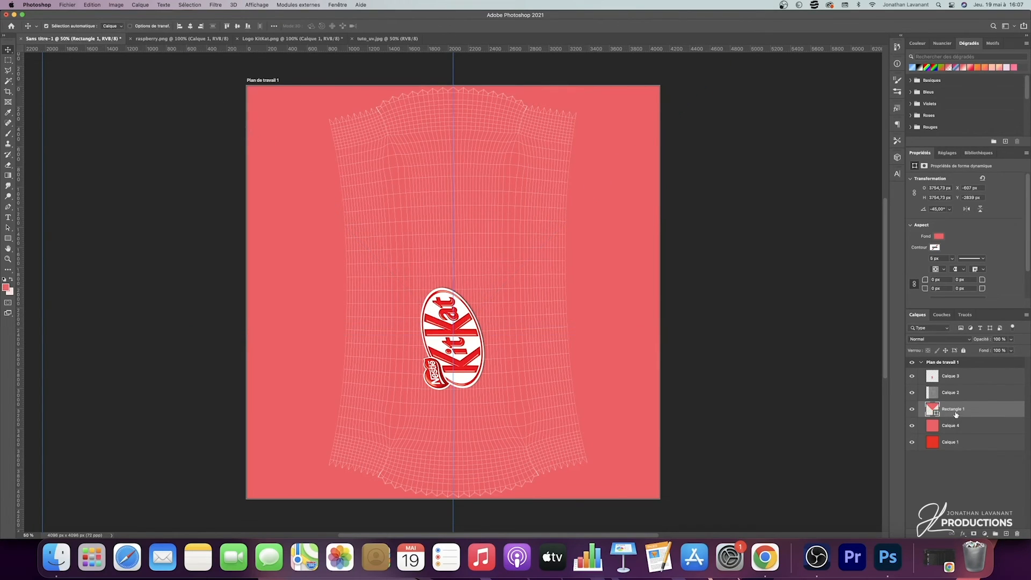
Step: Transfer the diamond's outline to Calque 4 as its vector mask and delete the Rectangle 1 layer
drag(956, 414, 967, 432)
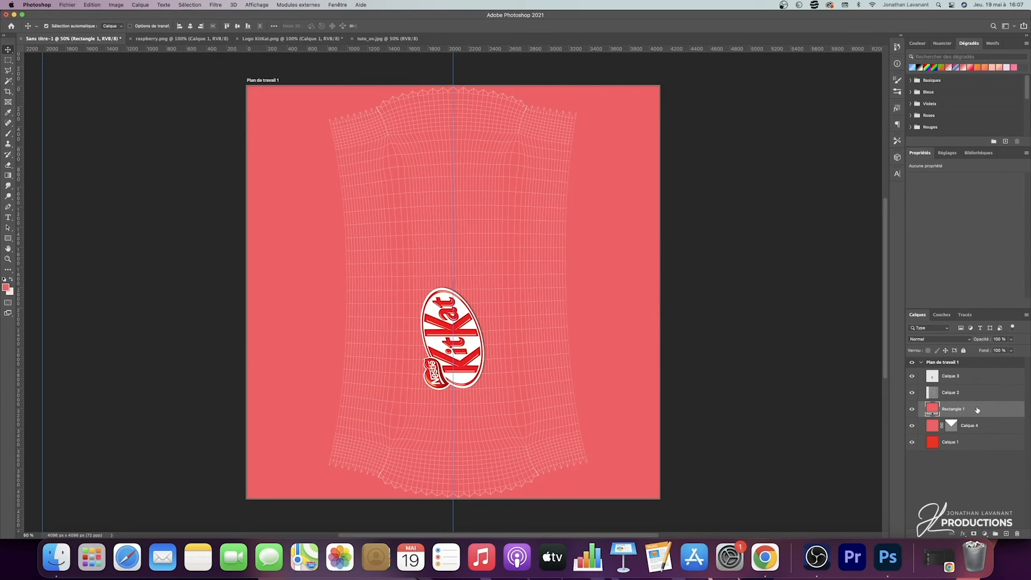
key(Delete)
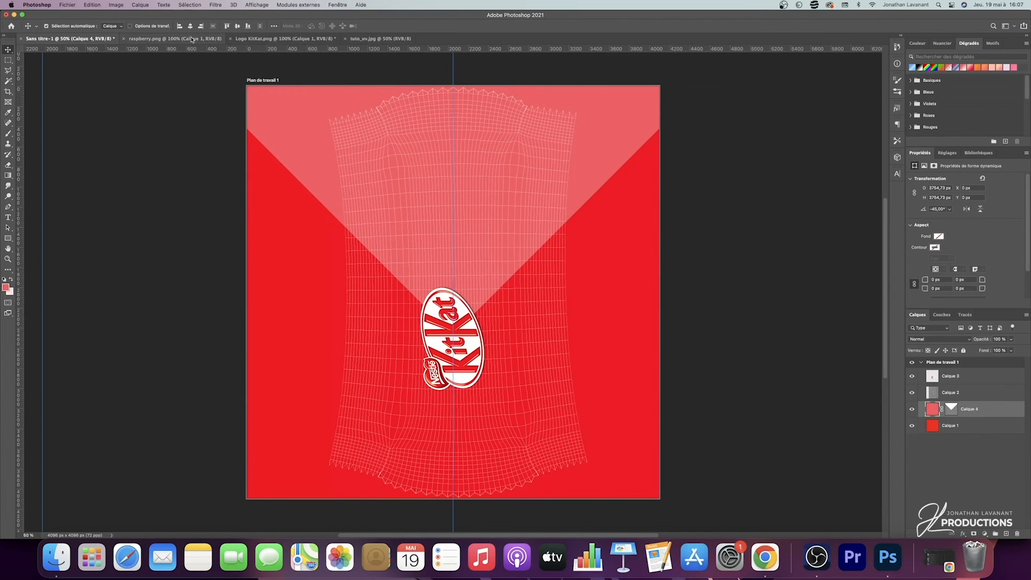
Step: Copy the raspberry image onto the artboard, rotated -90°, scaled to about 780 × 1100 px and placed just above the KitKat logo
click(175, 39)
drag(398, 266, 454, 243)
key(ctrl+t)
shift+drag(581, 156, 381, 105)
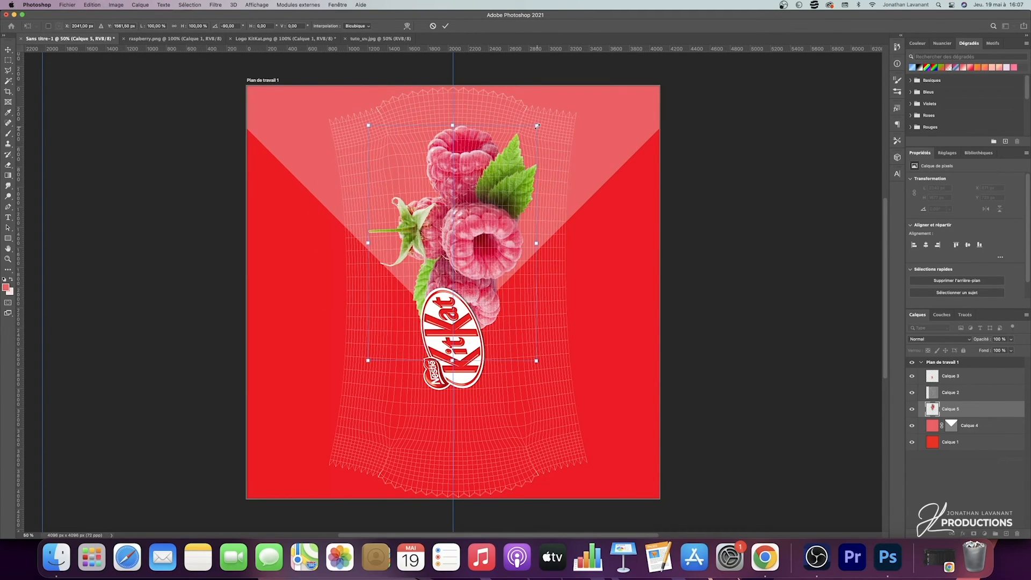
alt+drag(537, 127, 494, 187)
drag(456, 247, 458, 230)
click(445, 26)
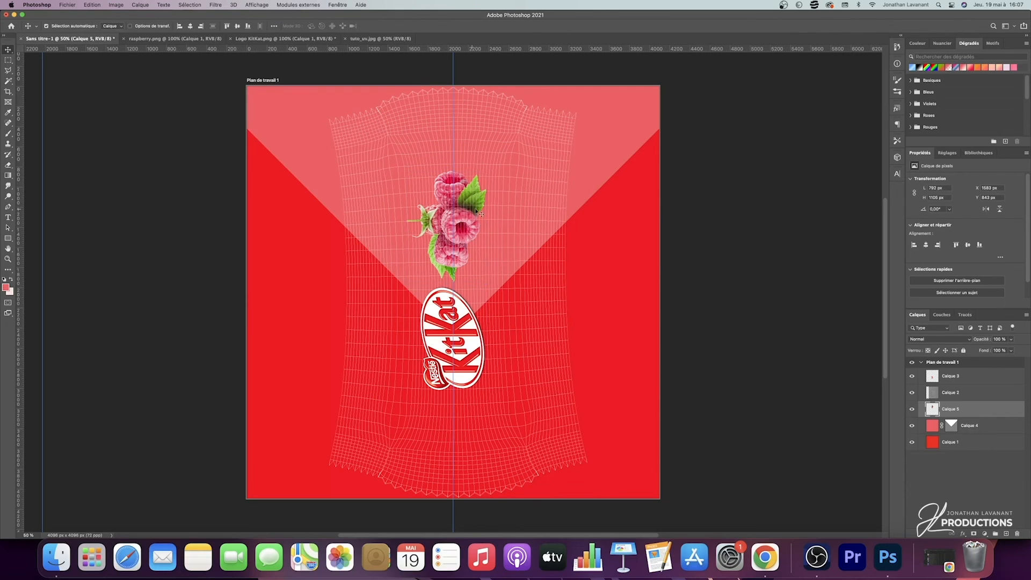
Step: Add the text "RASPBERRY FLAVOR" in Bowlby One SC at 68 pt beside the KitKat logo
click(8, 217)
click(521, 307)
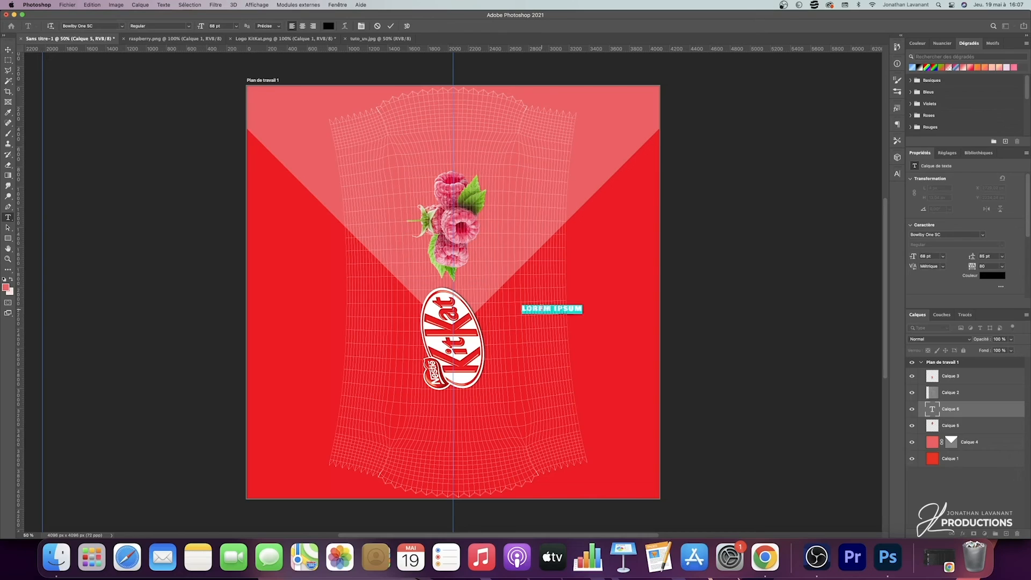
text(RAS)
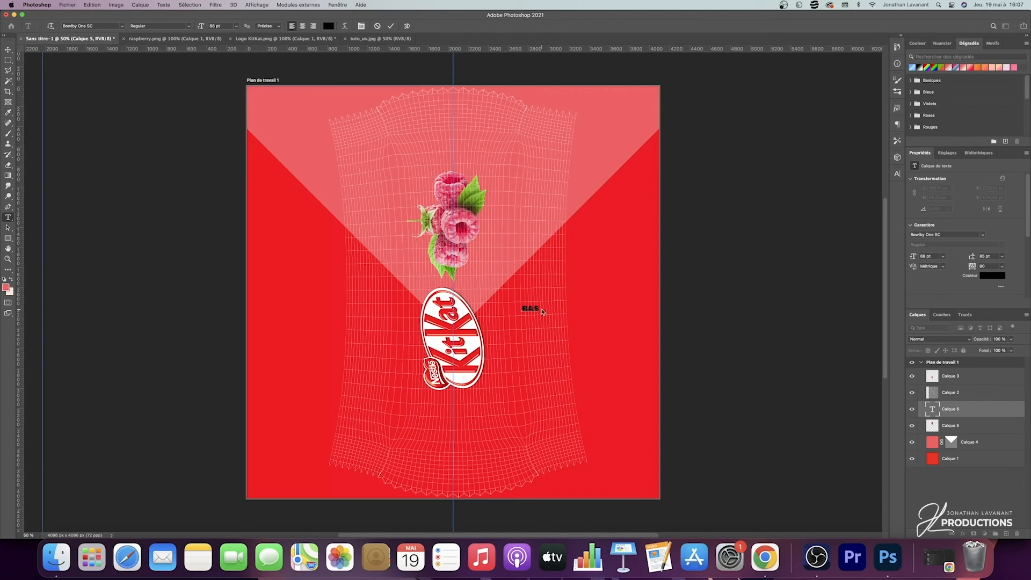
text(PBERRY FLAVOR)
click(392, 25)
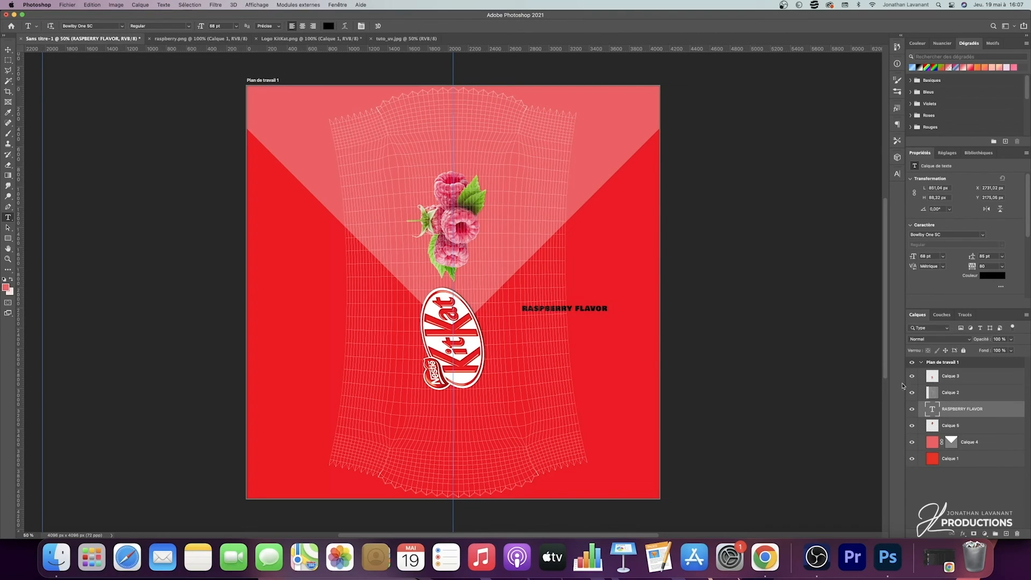
Step: Recolour the RASPBERRY FLAVOR text with the red ec1c24 sampled from the background
double_click(933, 409)
click(993, 276)
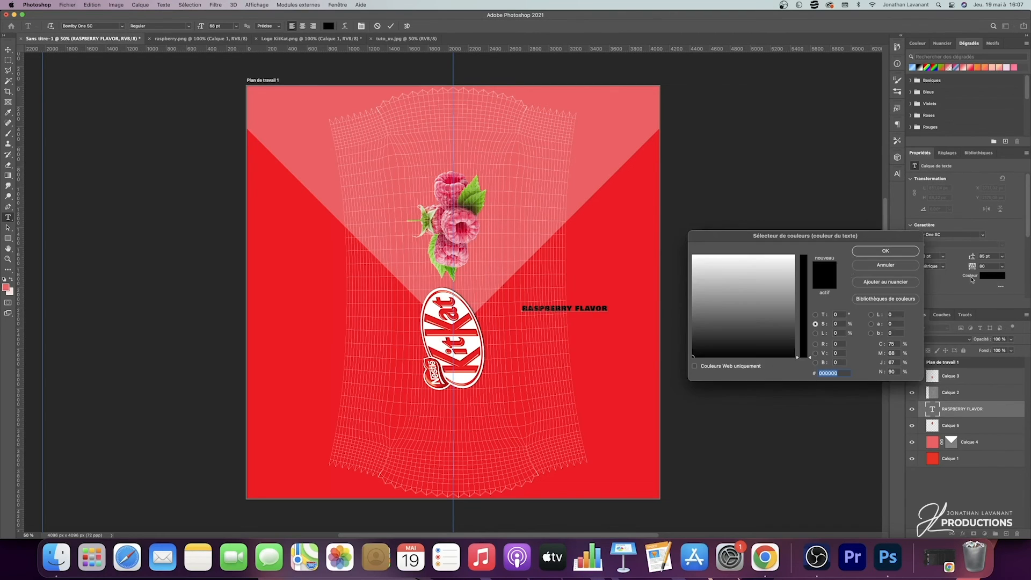
click(644, 283)
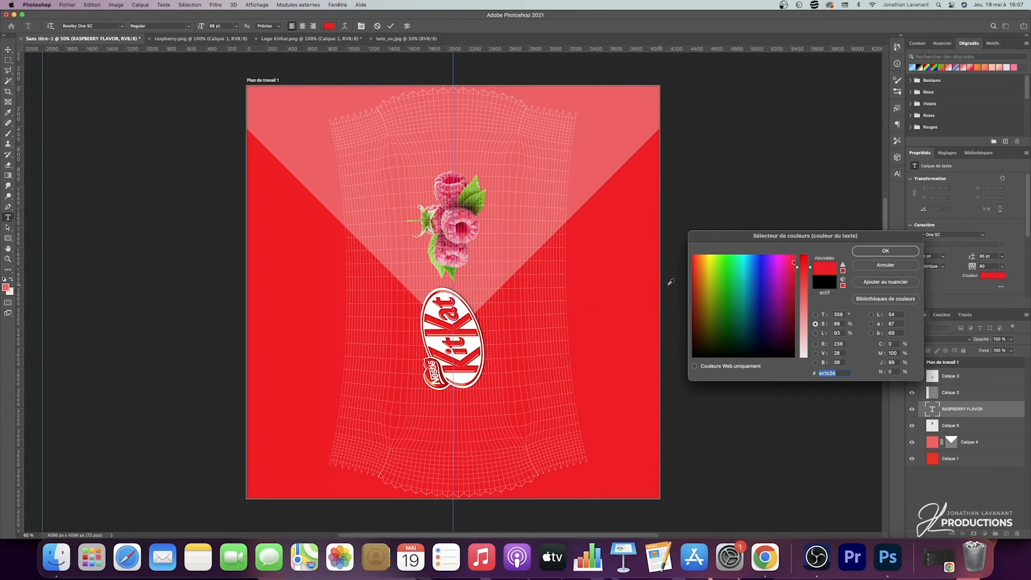
click(881, 251)
Step: Give the RASPBERRY FLAVOR layer an outside stroke in the pale pink edd7d8
click(991, 408)
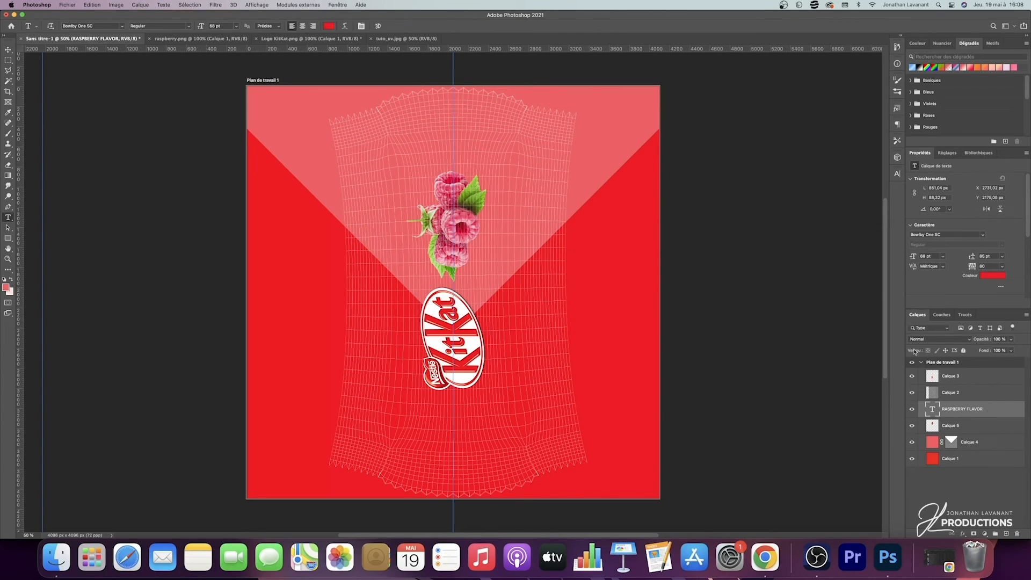
double_click(998, 412)
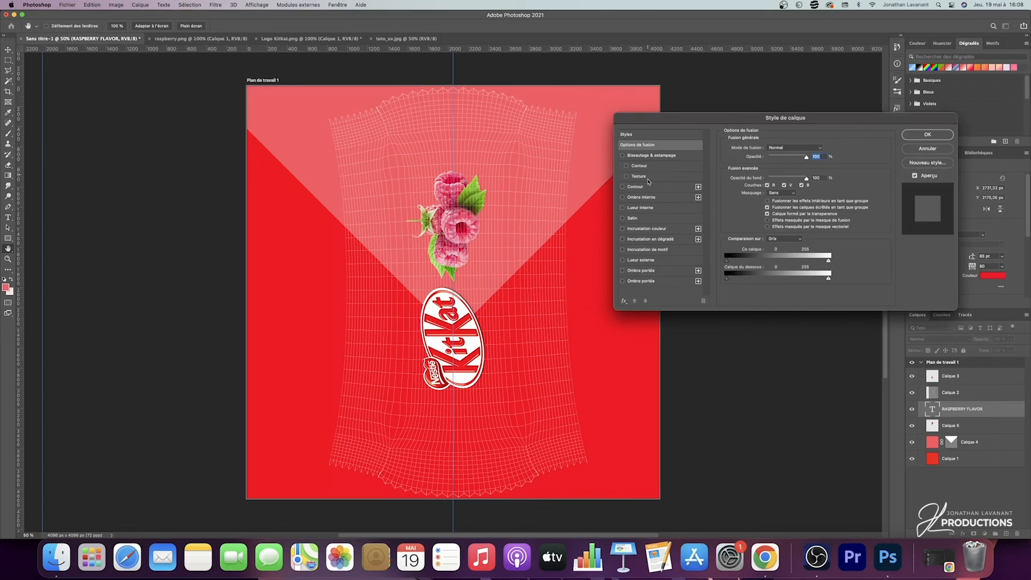
click(635, 187)
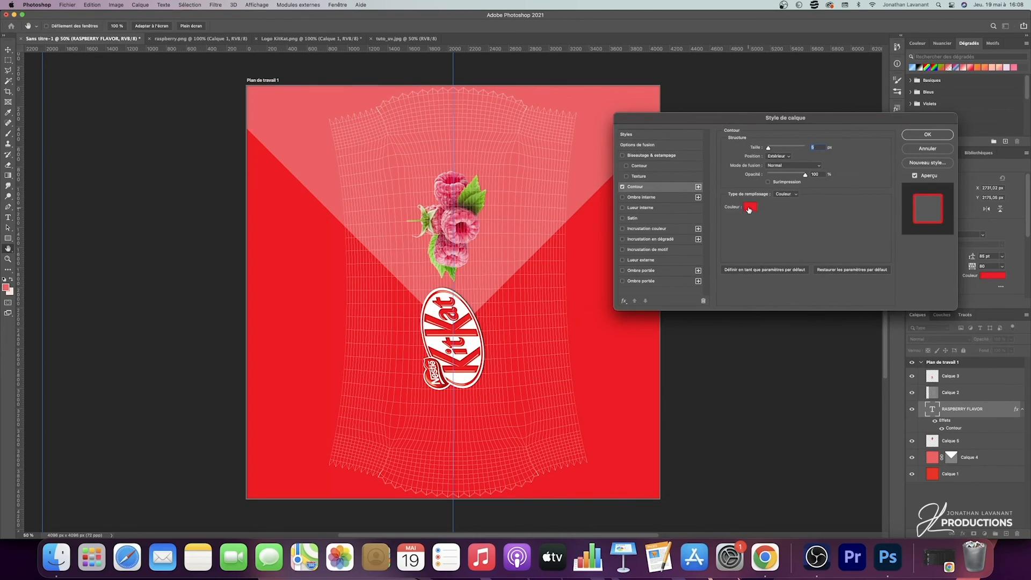
click(750, 207)
drag(804, 270, 804, 349)
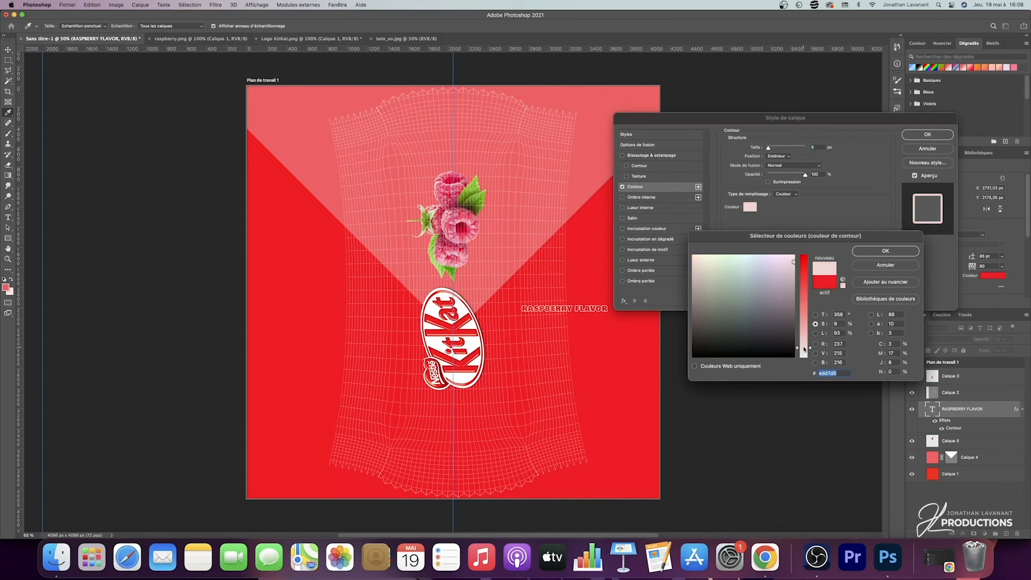
click(885, 252)
click(927, 135)
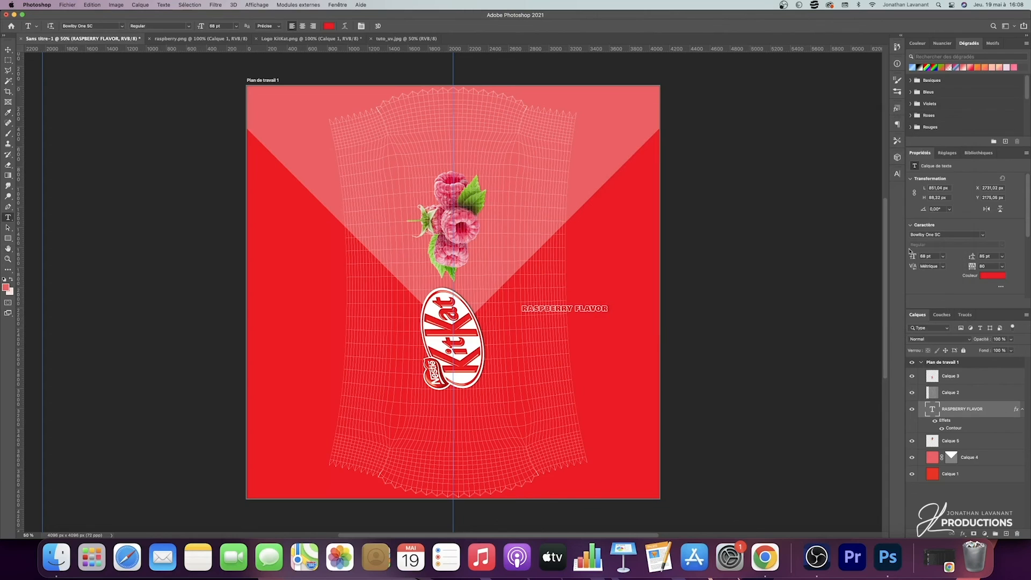
Step: Add a drop shadow effect to the RASPBERRY FLAVOR layer
double_click(988, 417)
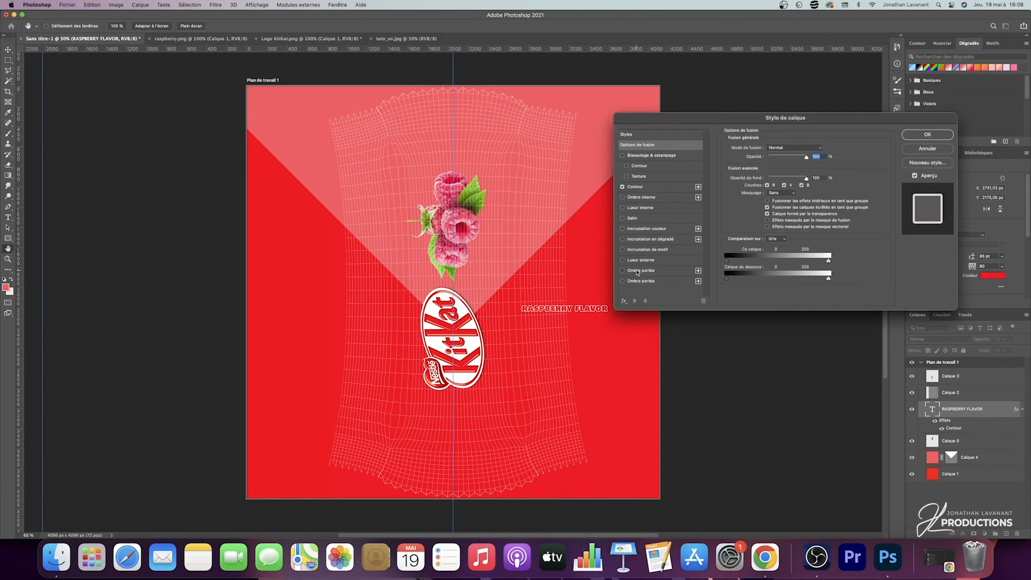
click(640, 270)
click(918, 136)
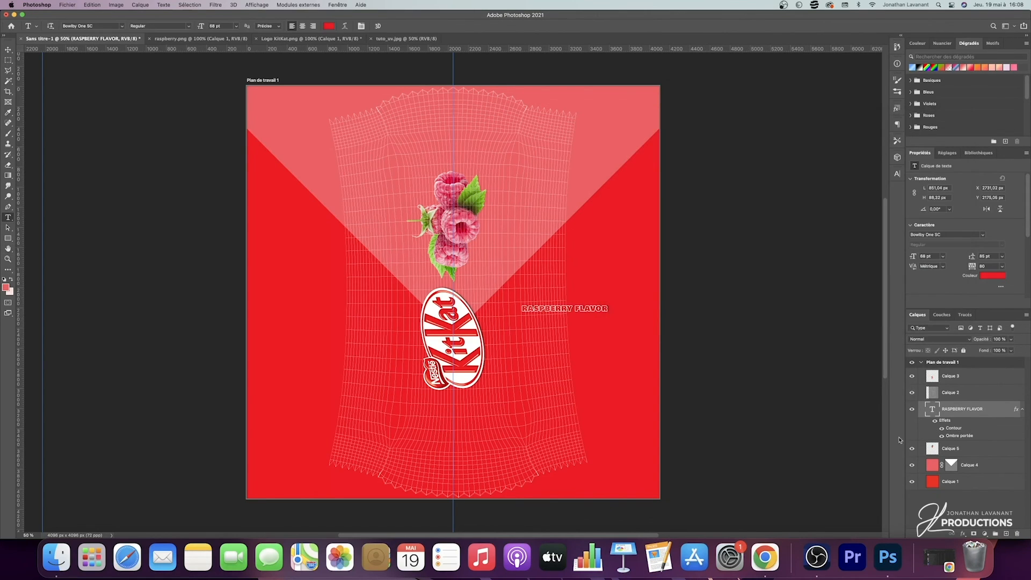
Step: Rotate the RASPBERRY FLAVOR text -90° and place it along the right side of the raspberries
key(super+t)
drag(615, 300, 560, 246)
drag(567, 288, 489, 202)
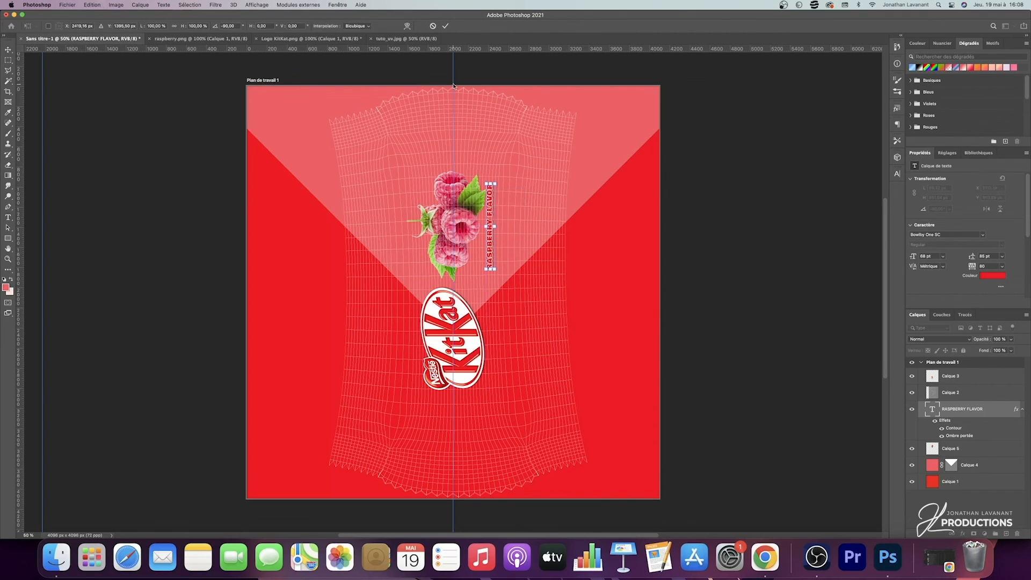
click(446, 26)
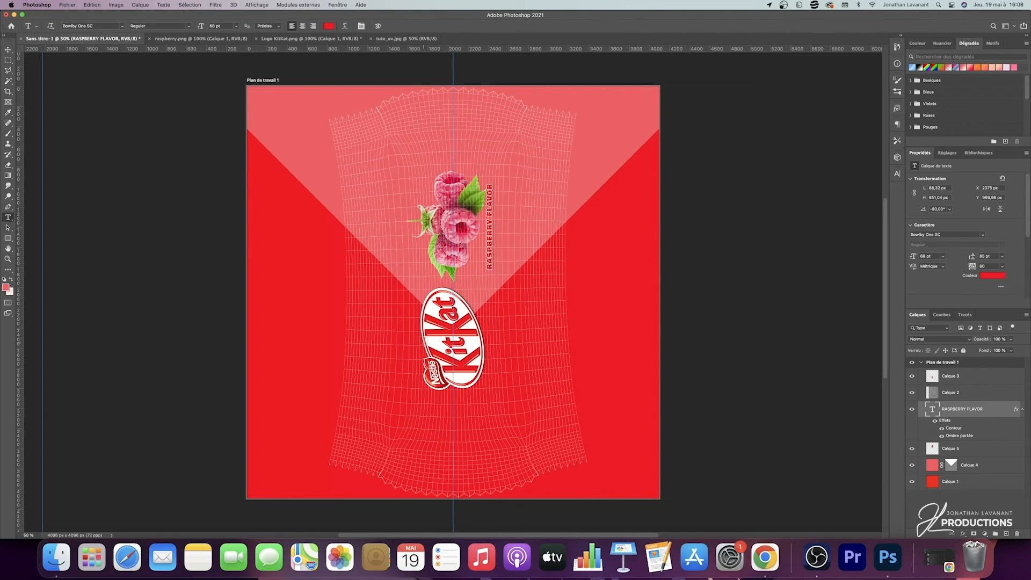
key(v)
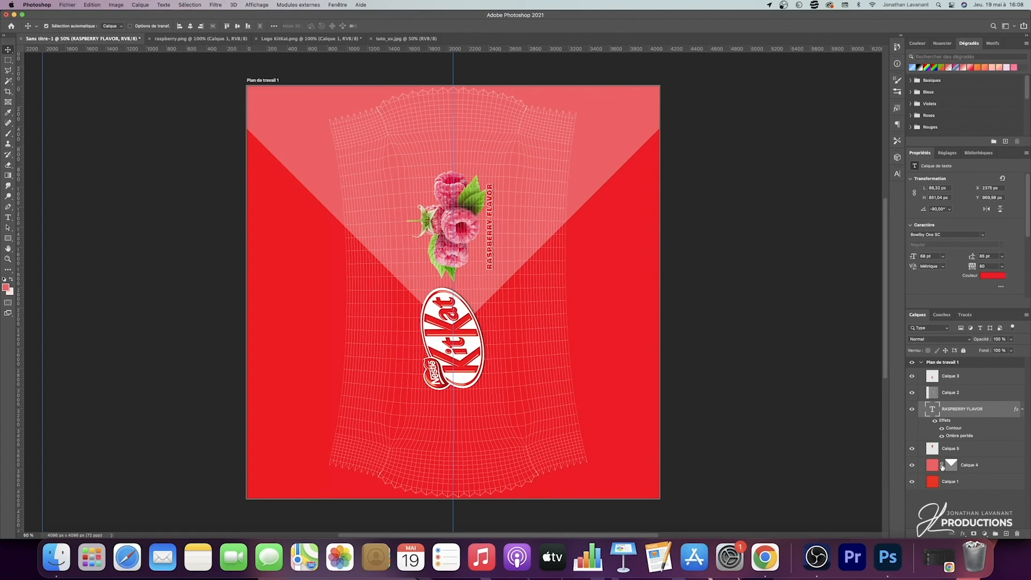
Step: Compare the label with and without the UV layout layer Calque 2, and delete that layer
click(946, 393)
click(913, 393)
click(915, 394)
click(914, 394)
click(914, 394)
click(914, 395)
click(914, 394)
drag(955, 395, 1017, 533)
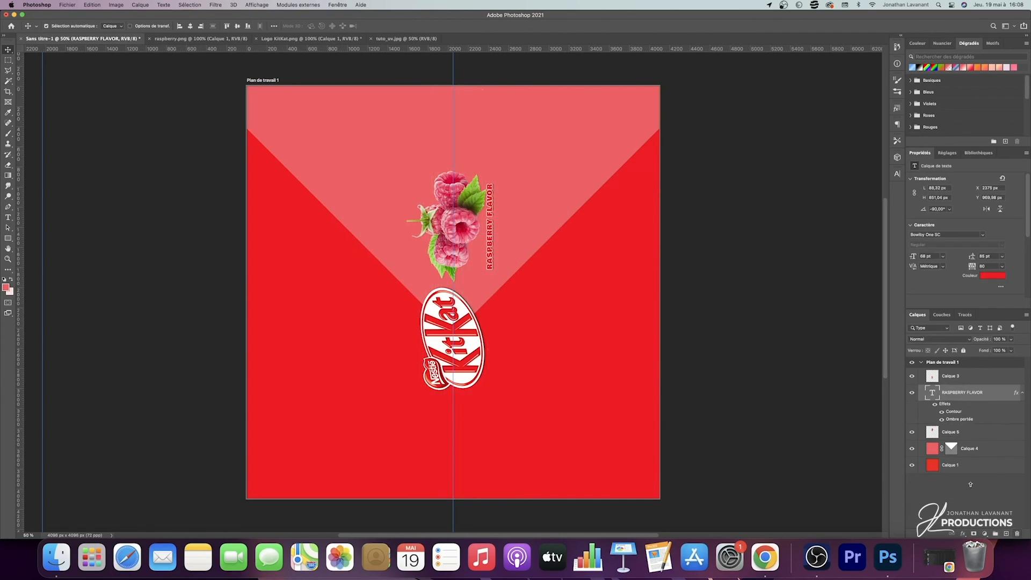
Step: Export the label artboard as a PNG named tutotext in the label folder
click(67, 5)
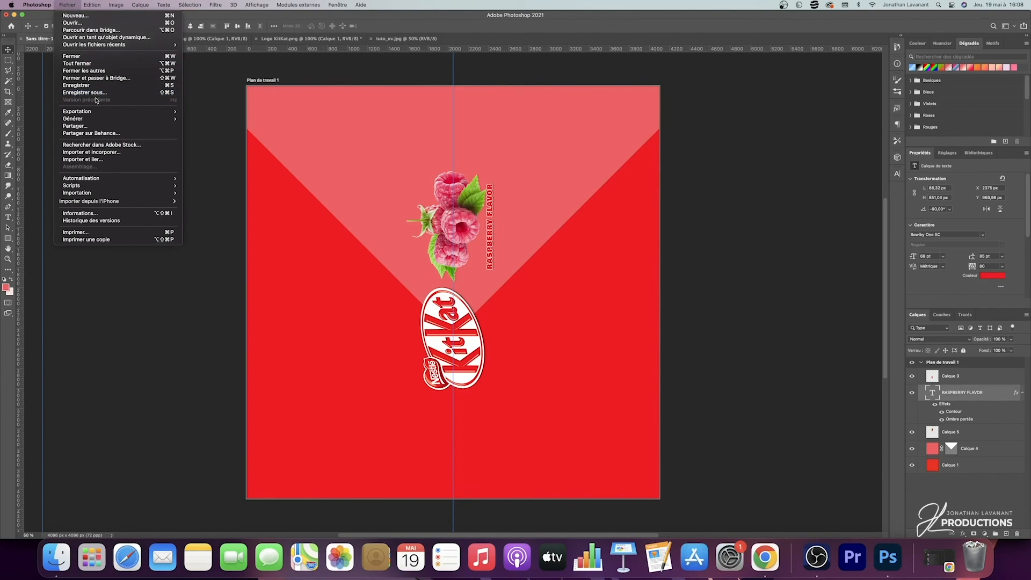
mouse_move(97, 111)
click(196, 119)
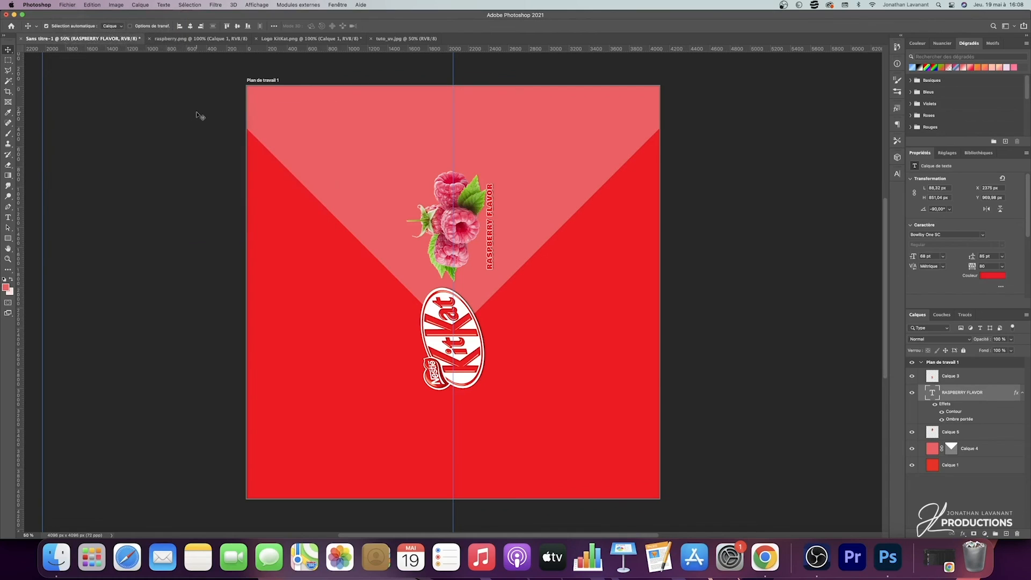
click(522, 91)
drag(522, 92, 488, 94)
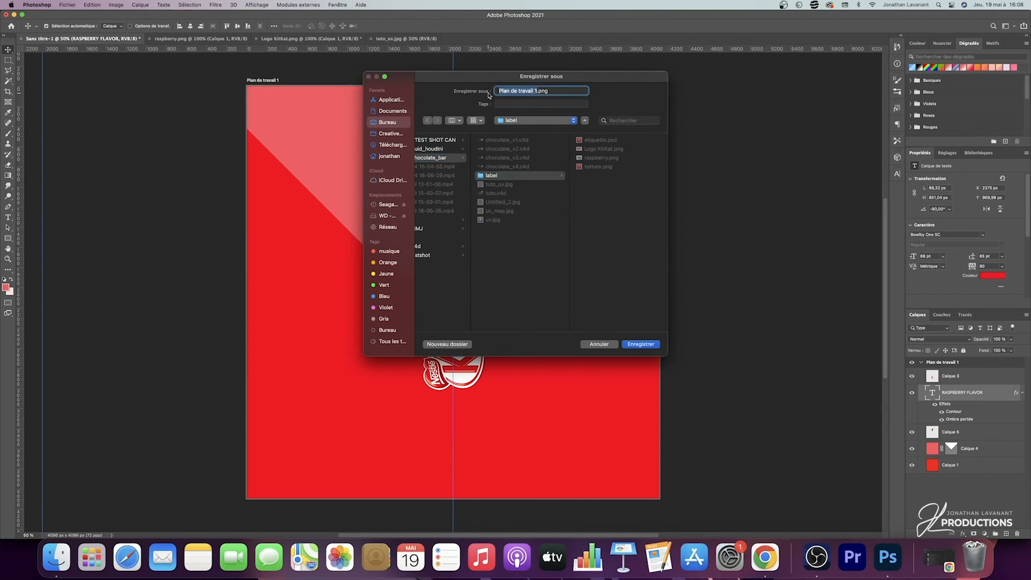
text(tutotext)
click(641, 344)
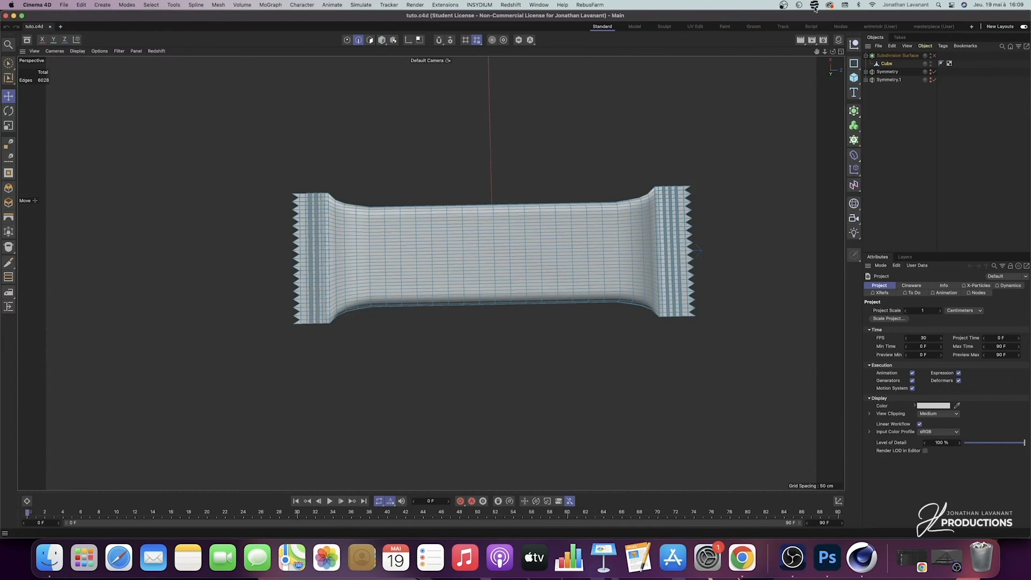
Step: In Cinema 4D, create a Redshift material and apply it to the Cube wrapper object
click(839, 40)
click(748, 51)
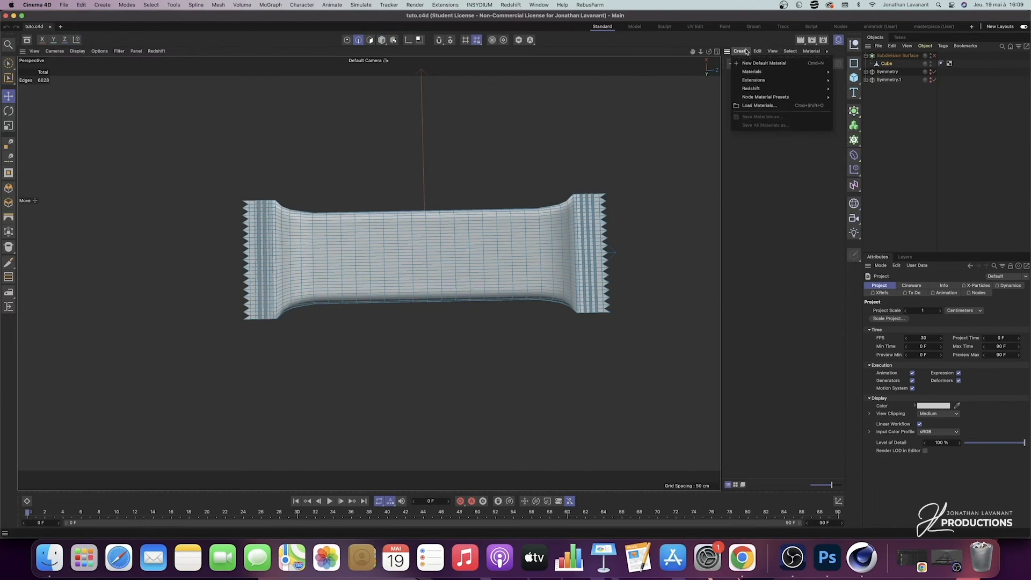
mouse_move(756, 88)
click(864, 92)
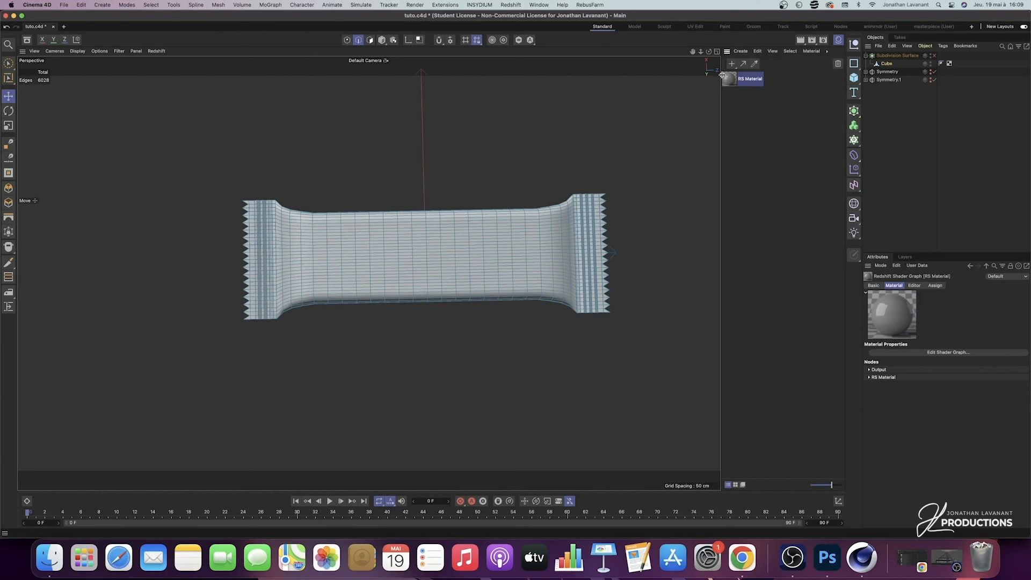
drag(725, 76, 886, 64)
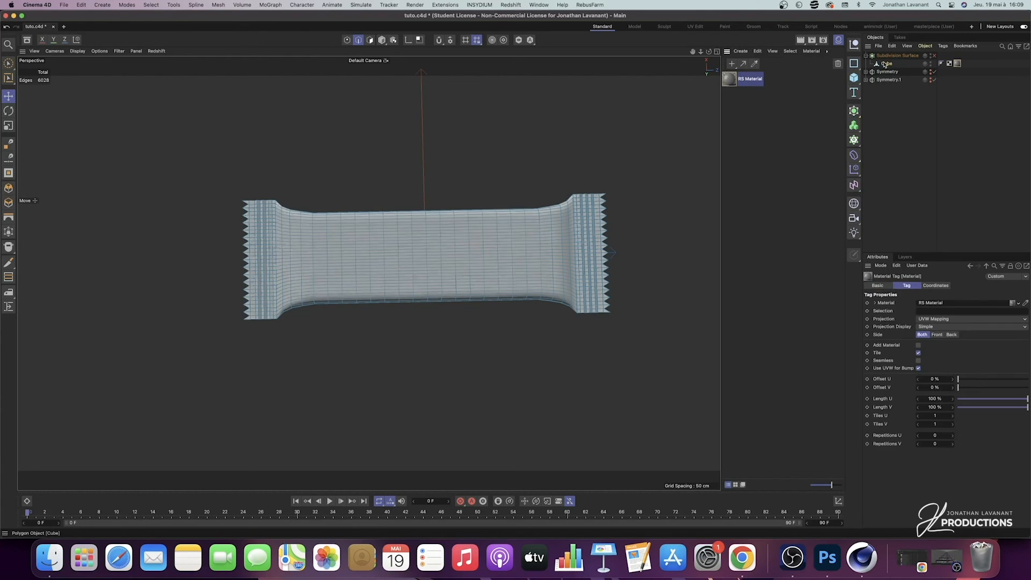
Step: Add tutotext.png from the label folder to the RS Material's shader graph as a texture, without copying it to the project location
double_click(729, 79)
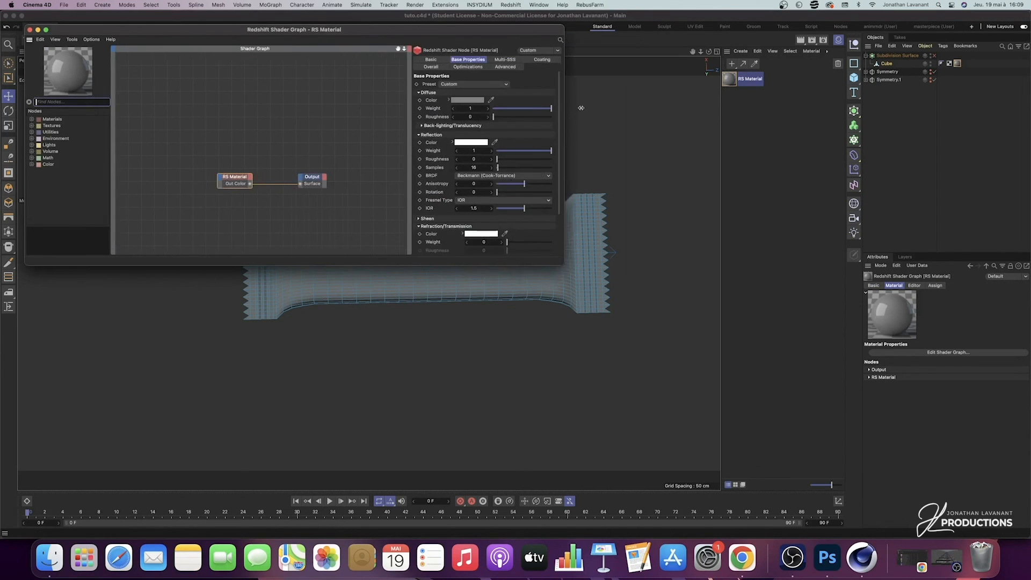
click(47, 564)
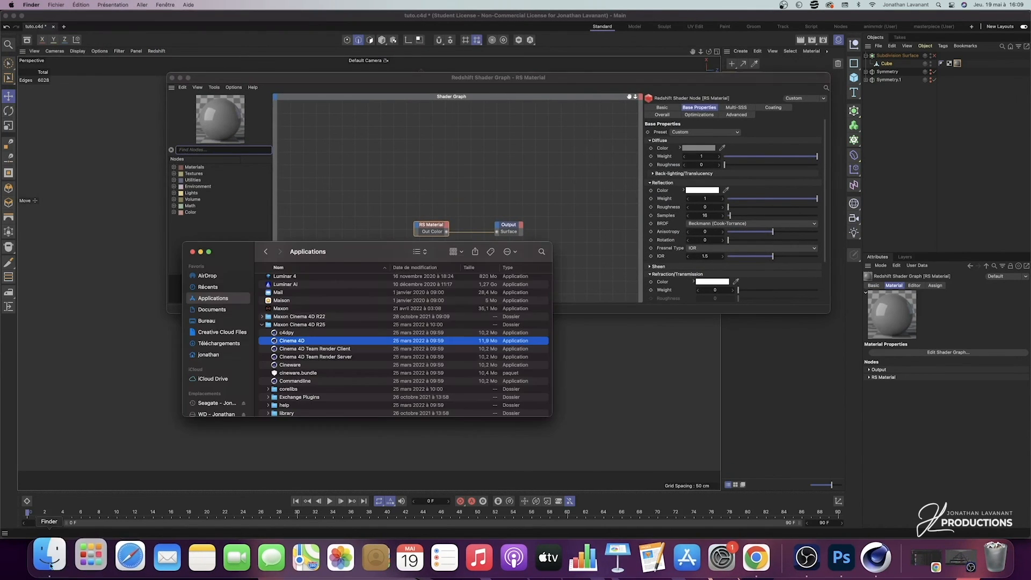
click(204, 320)
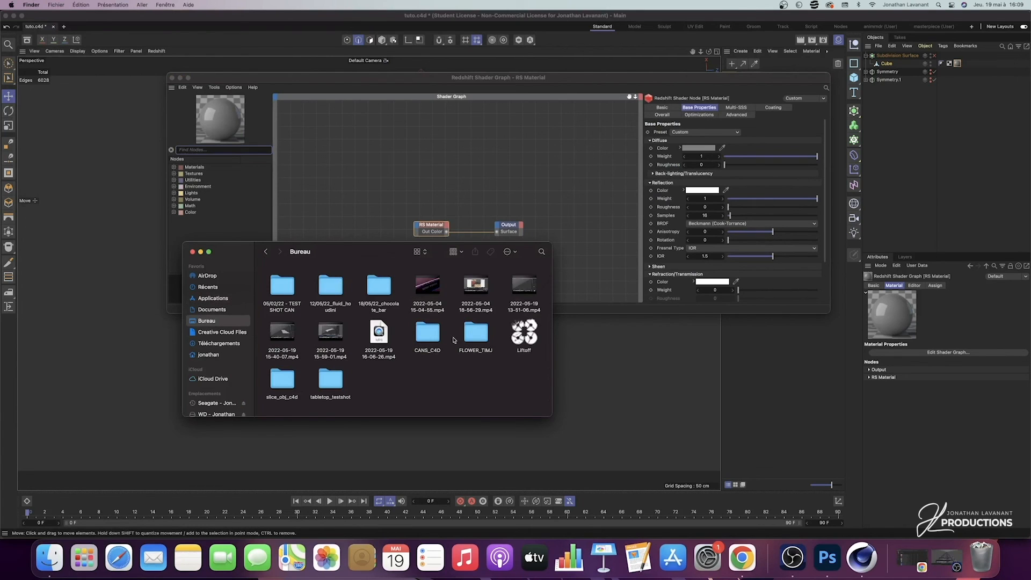
double_click(448, 334)
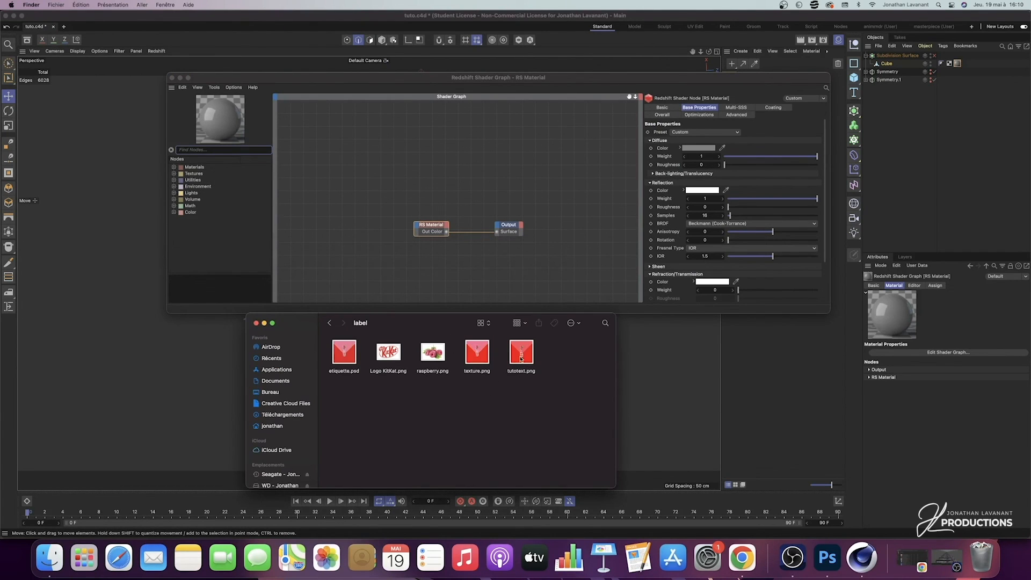
drag(525, 357, 358, 205)
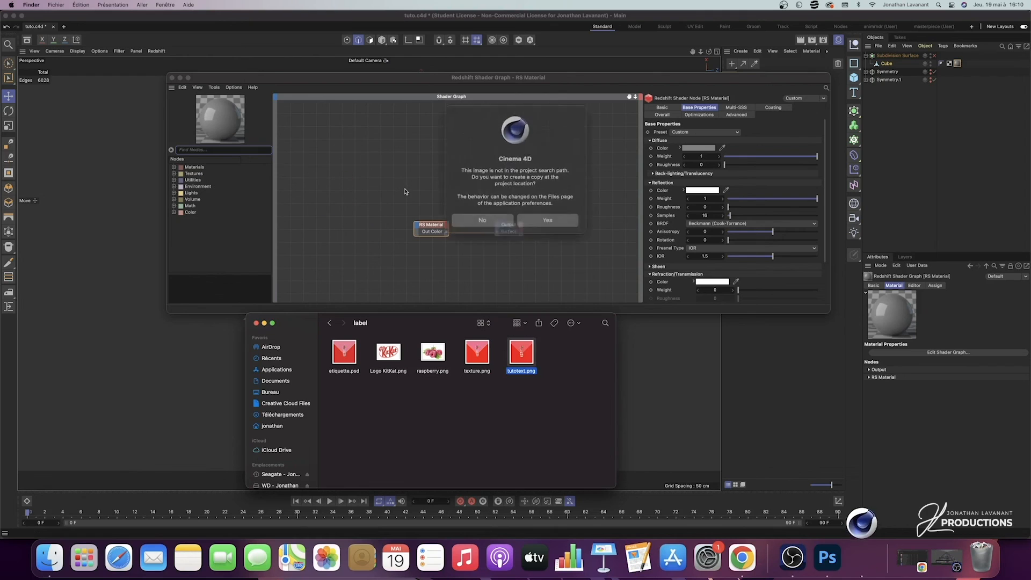
click(490, 213)
Step: Connect the tutotext texture's Out Color to the RS Material's Diffuse Color, and close the file browser and shader graph
drag(363, 192, 418, 225)
click(548, 240)
click(309, 328)
click(257, 324)
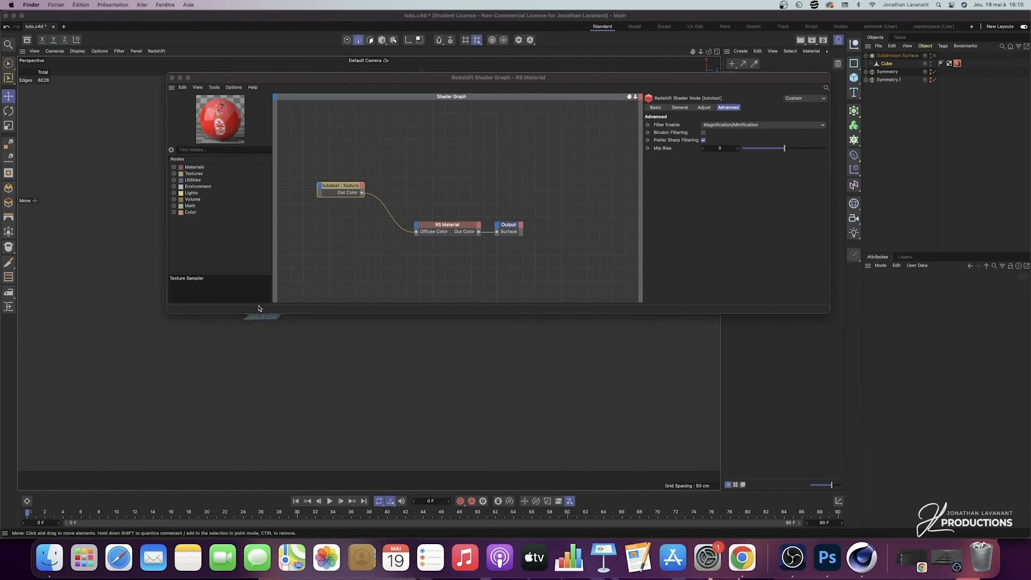
click(172, 77)
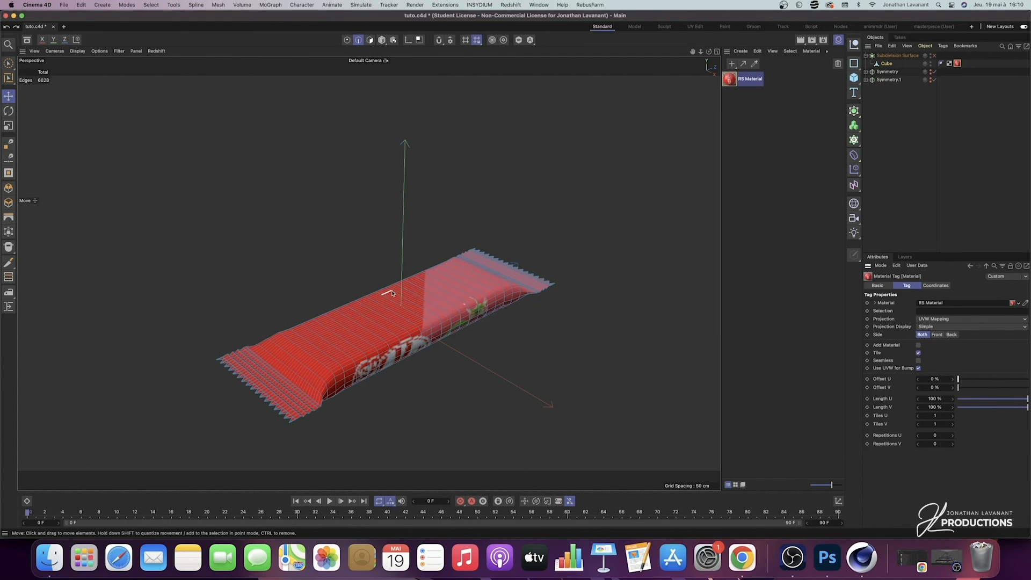
Step: Set the material tag's Offset U to 81% so the KitKat logo and raspberries sit on the wrapper's front face
click(969, 379)
drag(969, 379, 1015, 380)
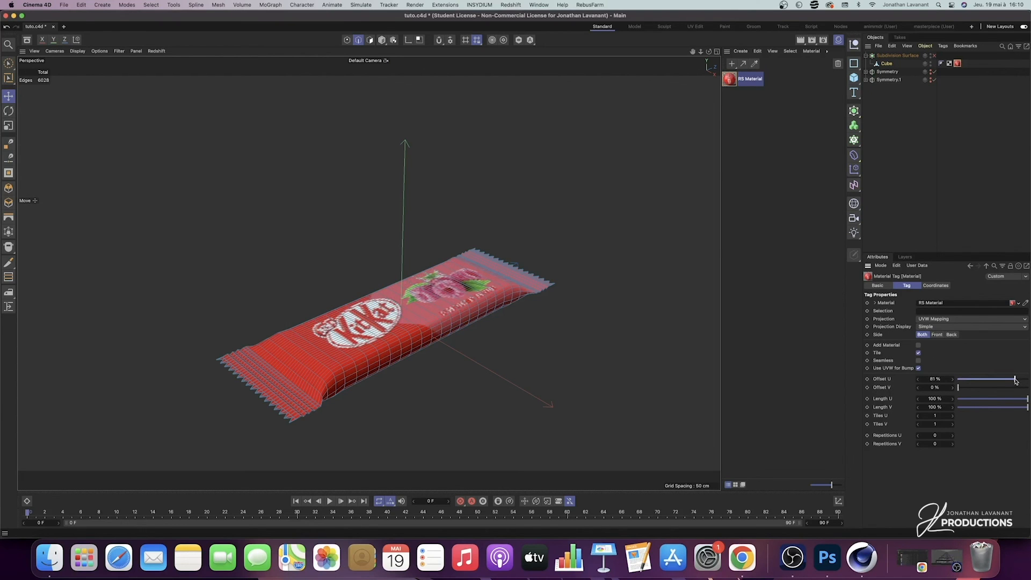
alt+drag(465, 328, 614, 267)
Step: Switch to the masterpiece layout, frame the wrapper diagonally in the viewport, and start the live Redshift render
click(945, 26)
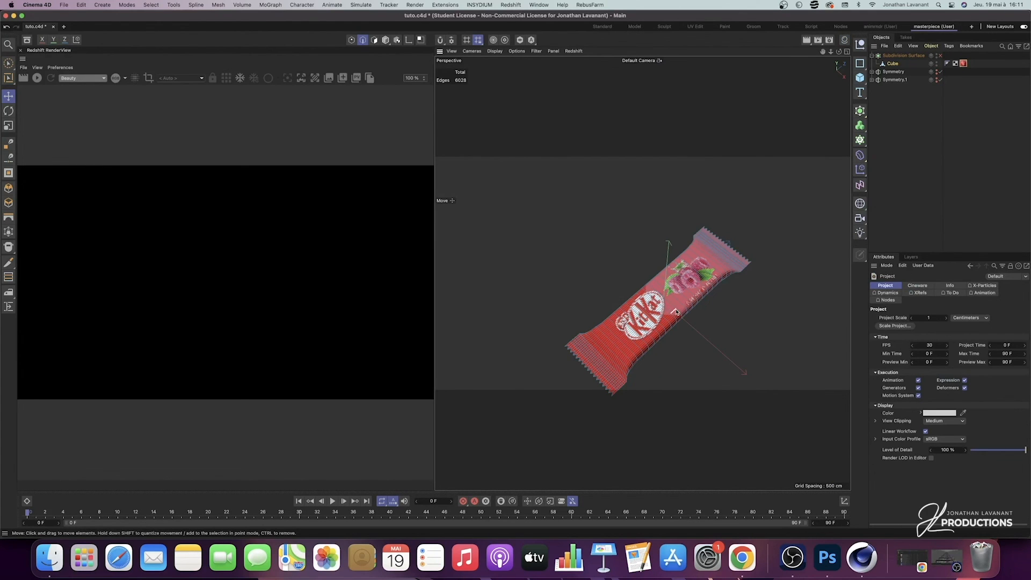
alt+middle_drag(674, 310, 648, 277)
scroll(648, 277, up, 3)
alt+drag(648, 276, 645, 258)
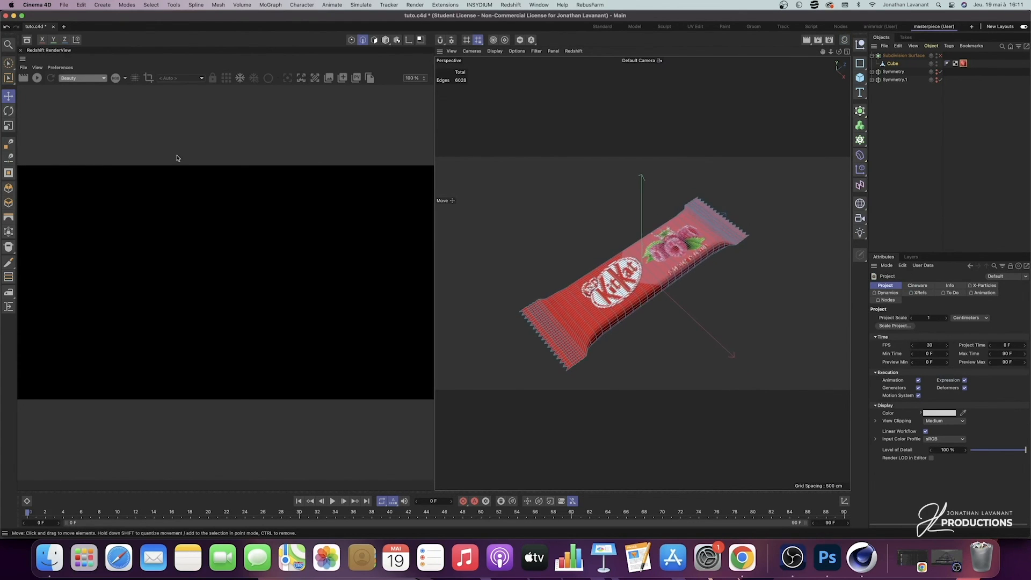
click(36, 78)
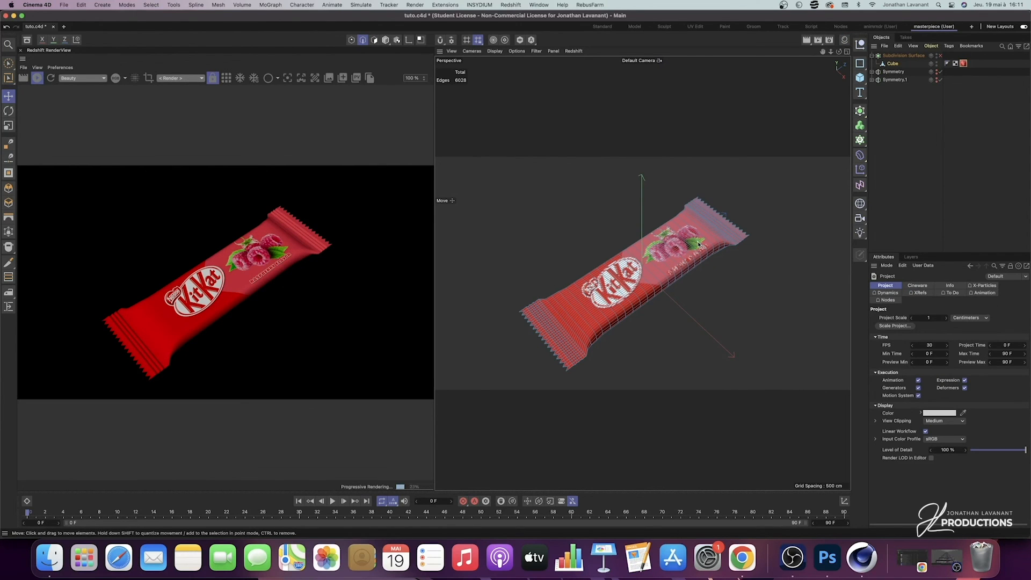